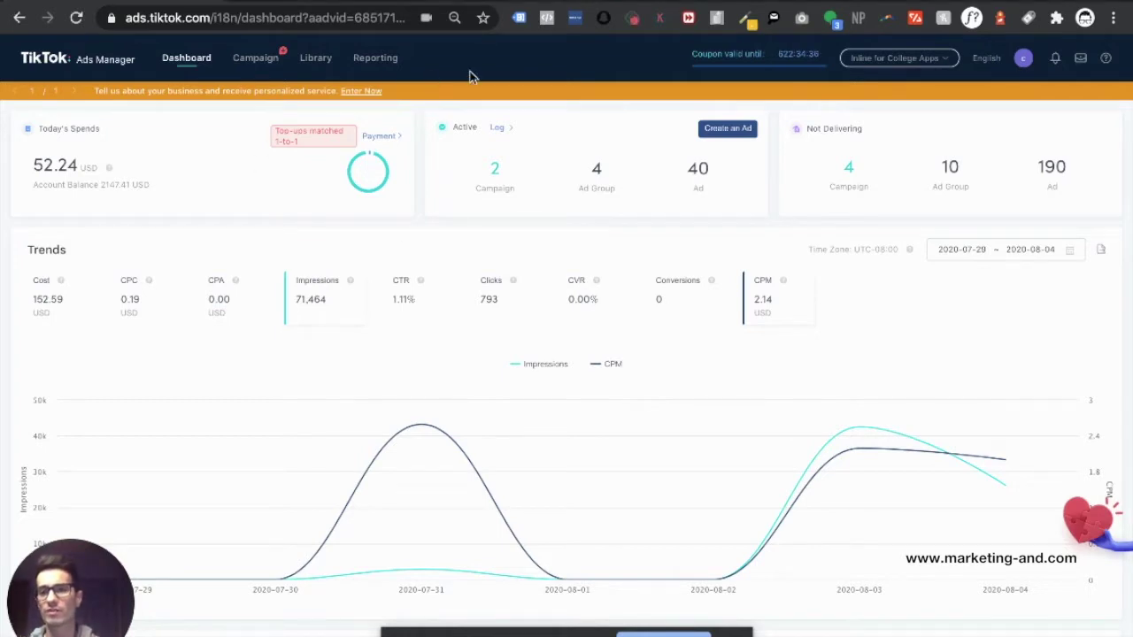
- Create a new campaign, discarding the last unfinished edit, and choose Conversion as its advertising objective
left_click(251, 62)
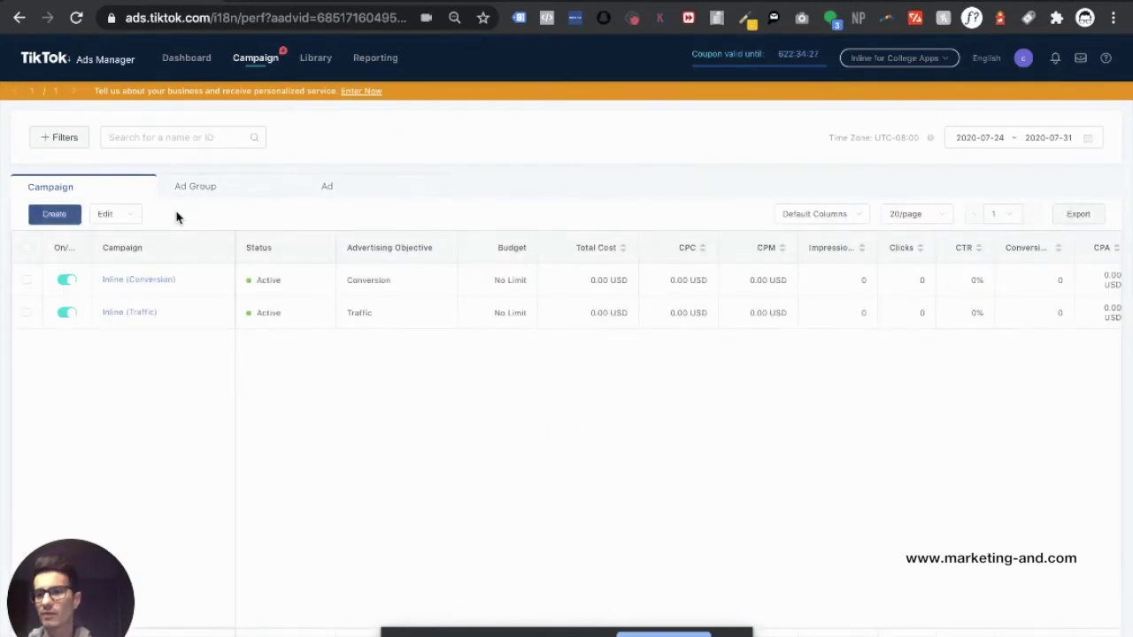
left_click(64, 219)
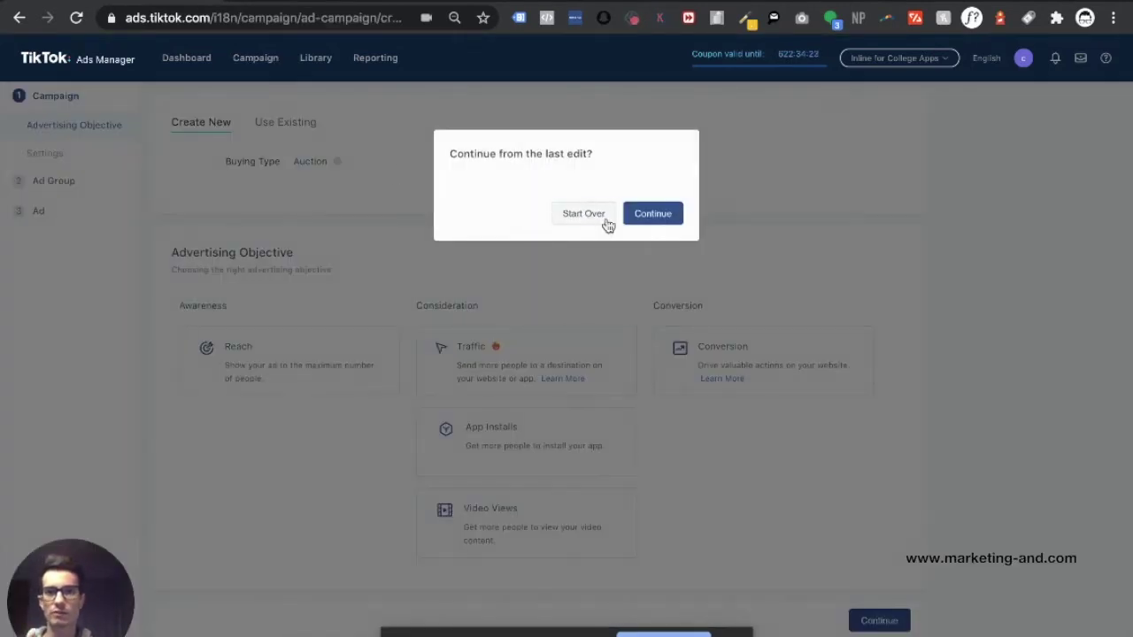
left_click(604, 220)
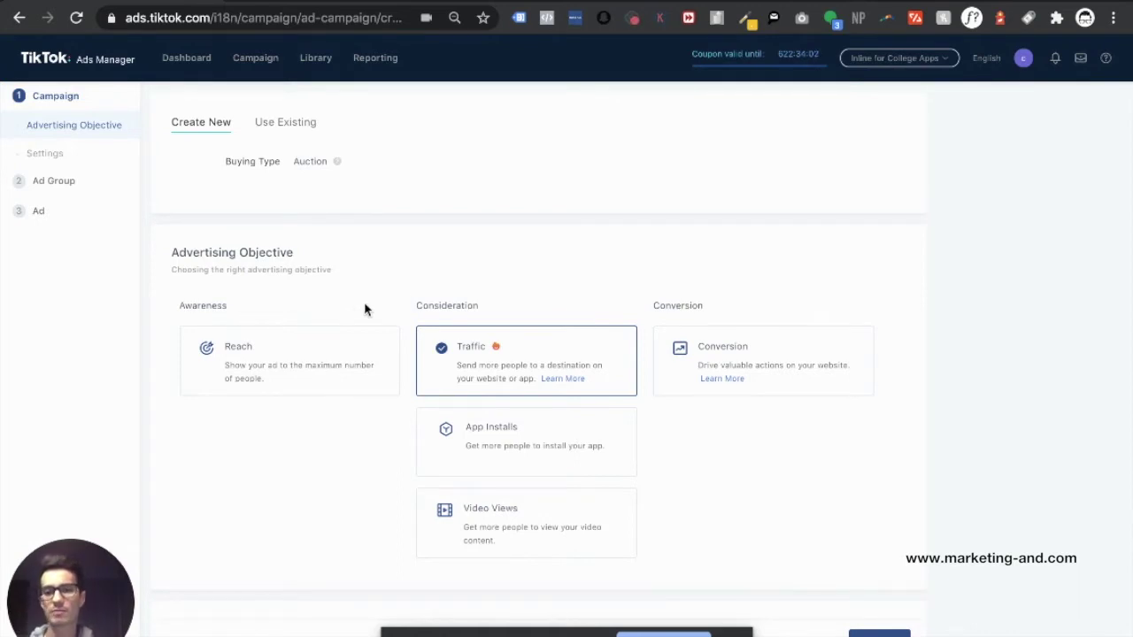
left_click(688, 345)
- Name the campaign "Inline Coach (conversion)" and continue to the ad group setup
scroll(377, 380, "down", 2)
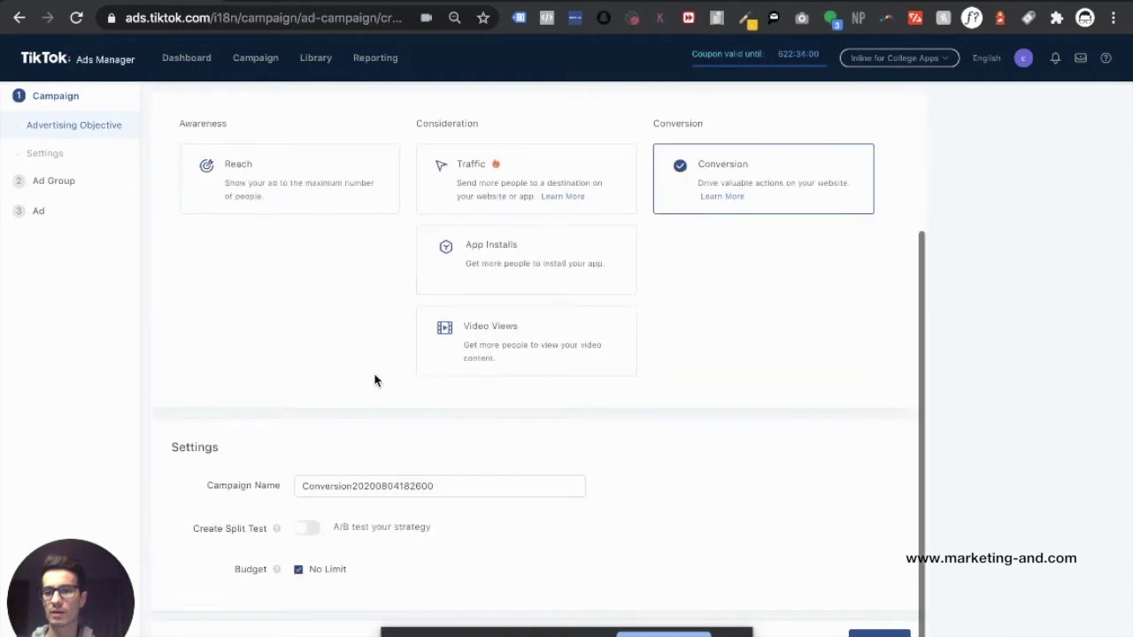
double_click(437, 478)
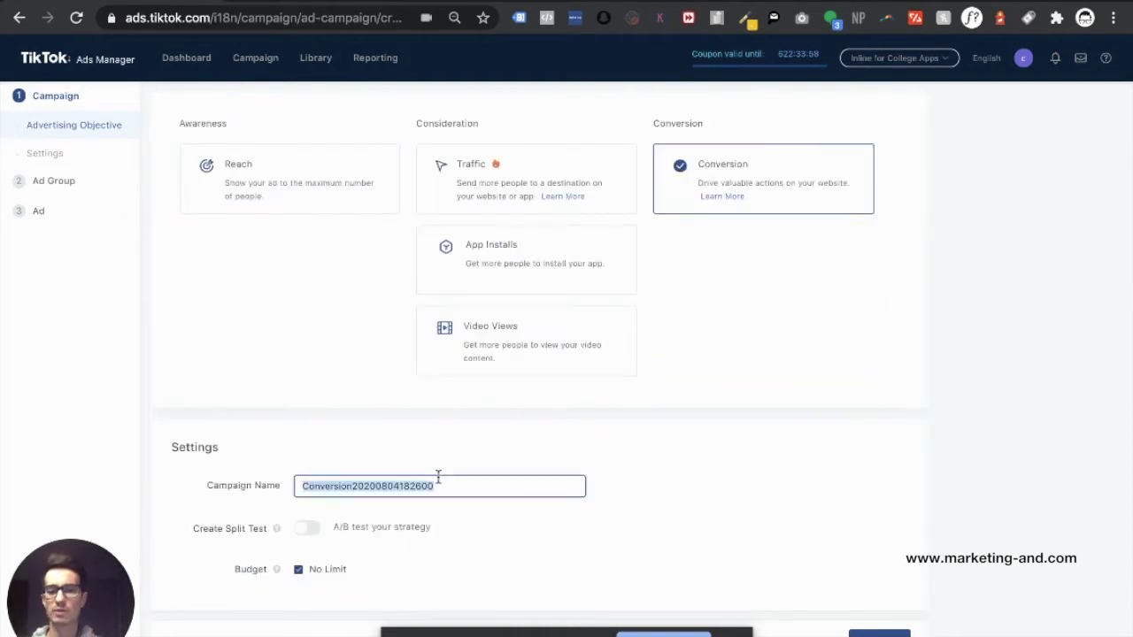
type("Inline C")
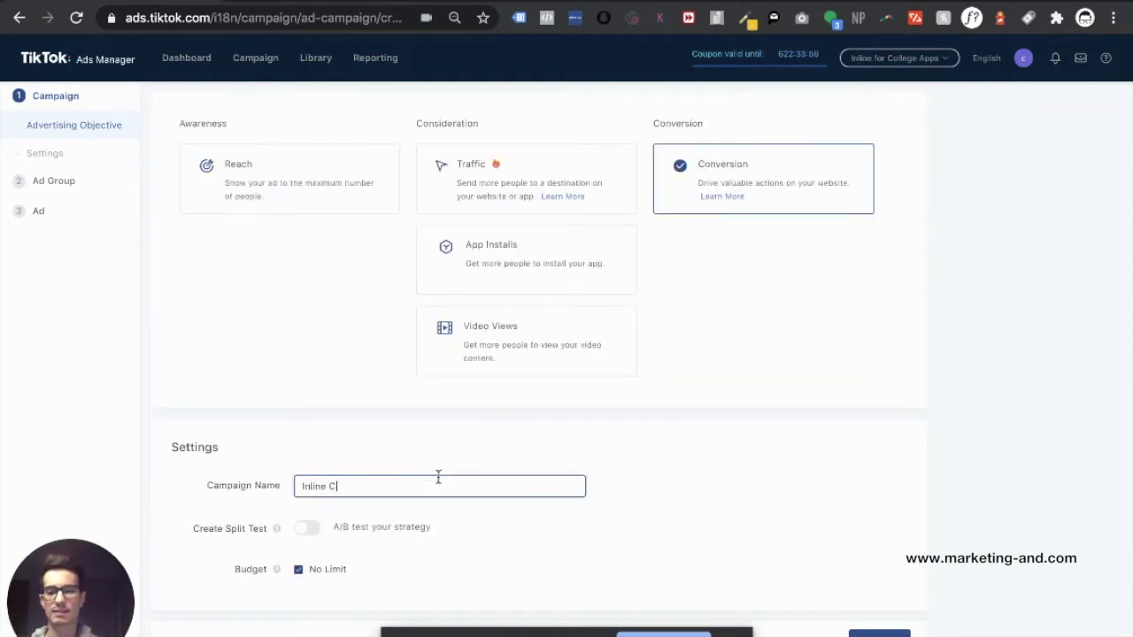
type("oach (co")
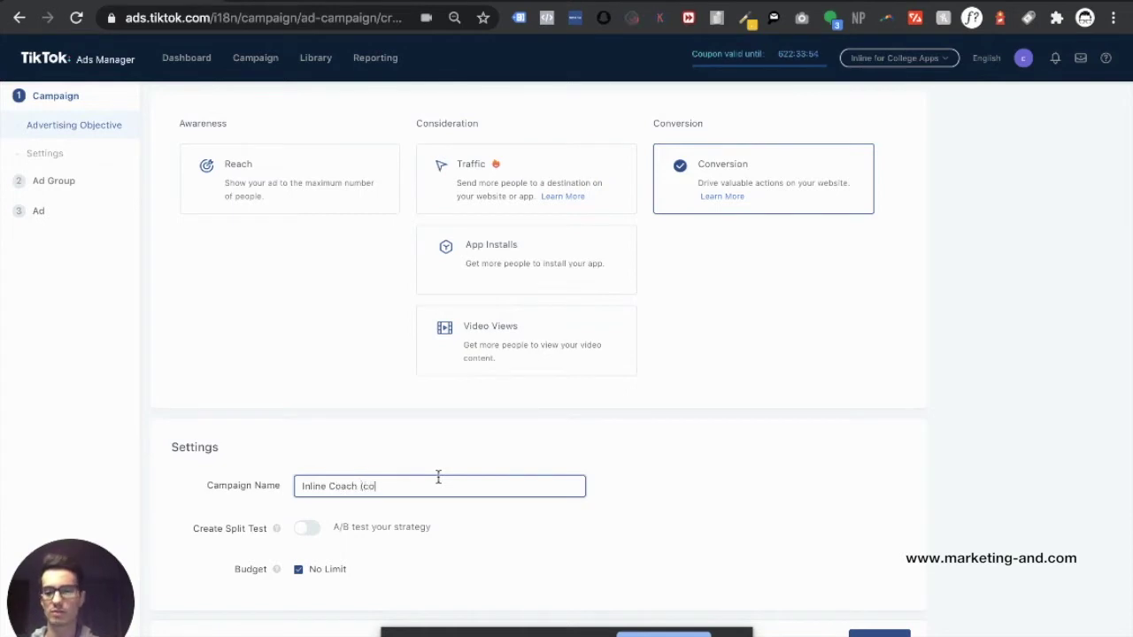
type("nversion)")
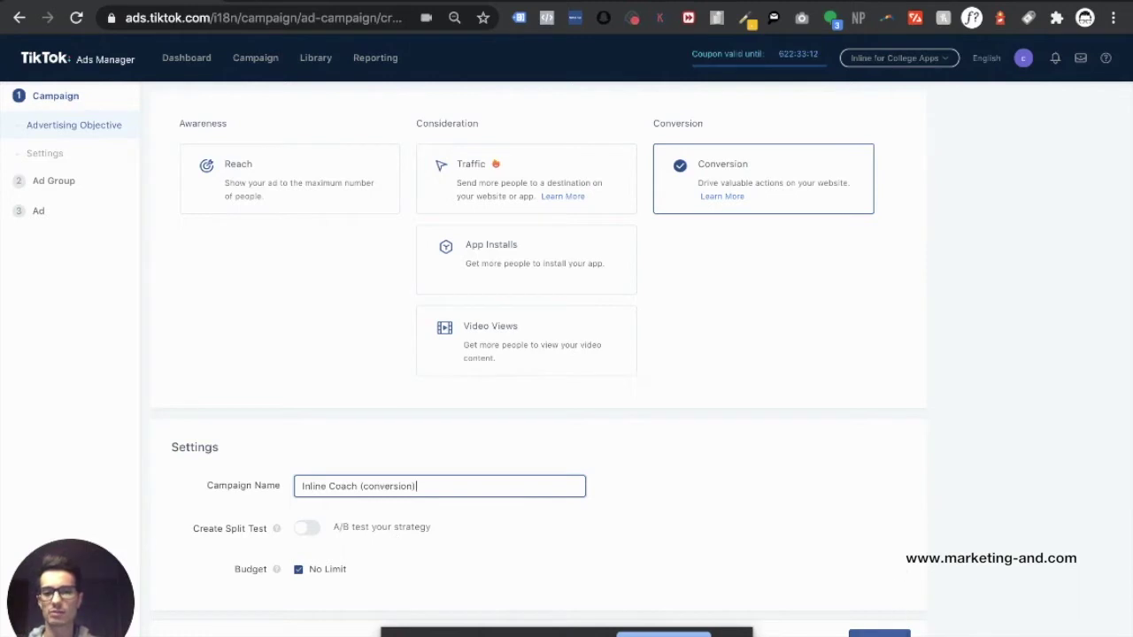
left_click(879, 634)
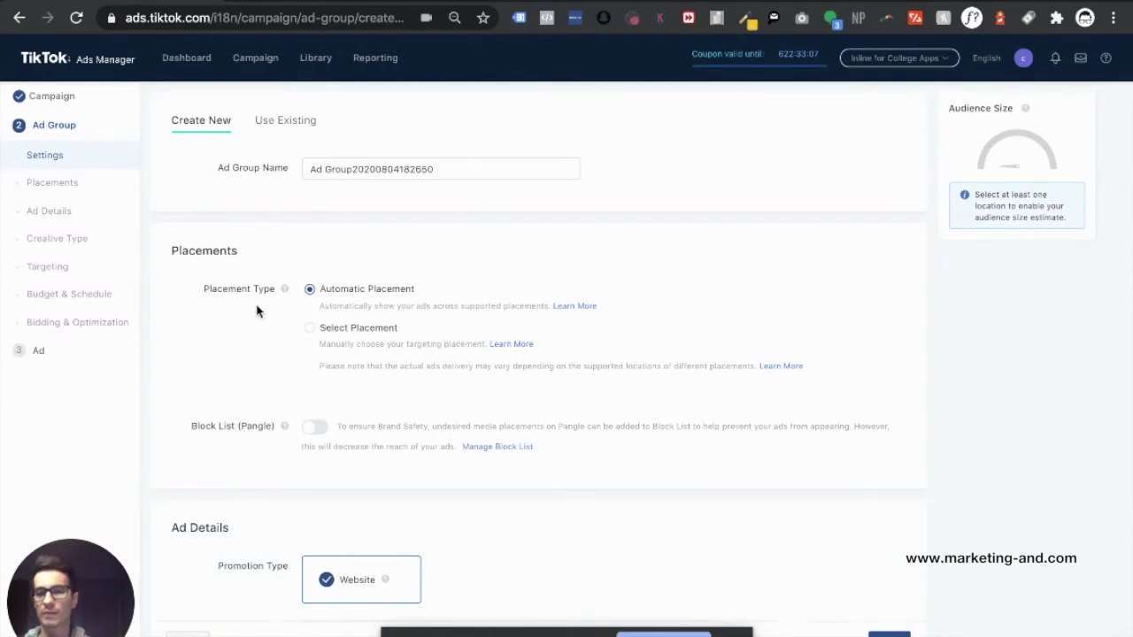
- Switch the ad group to manually selected placements and keep only TikTok, excluding News Feed App Series, Vigo, Helo and Pangle
left_click(309, 327)
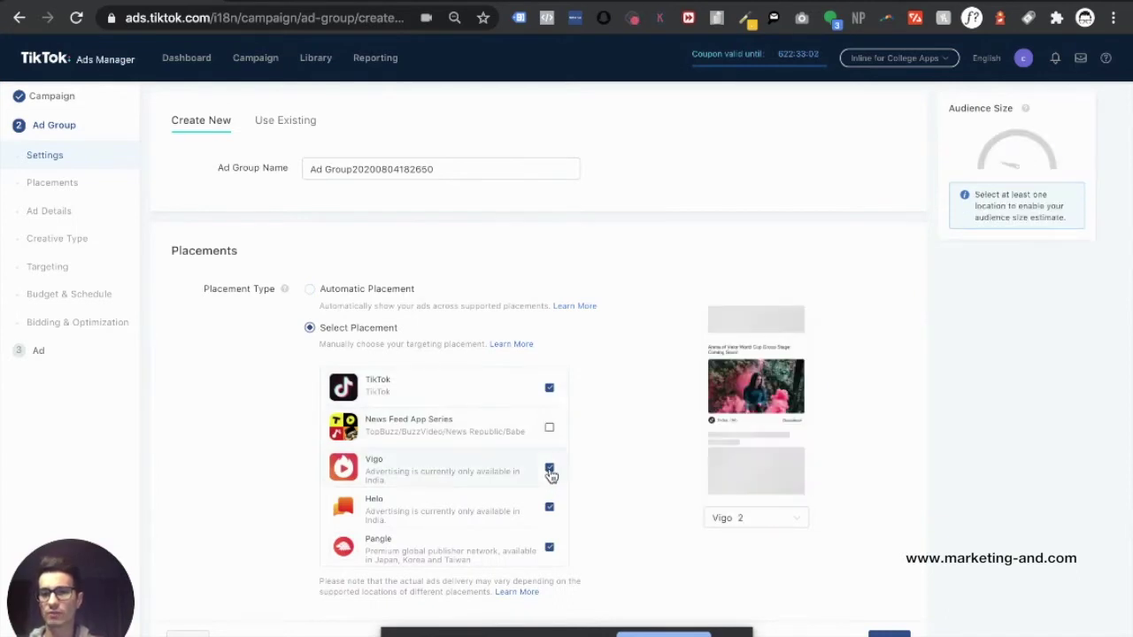
left_click(549, 469)
left_click(549, 510)
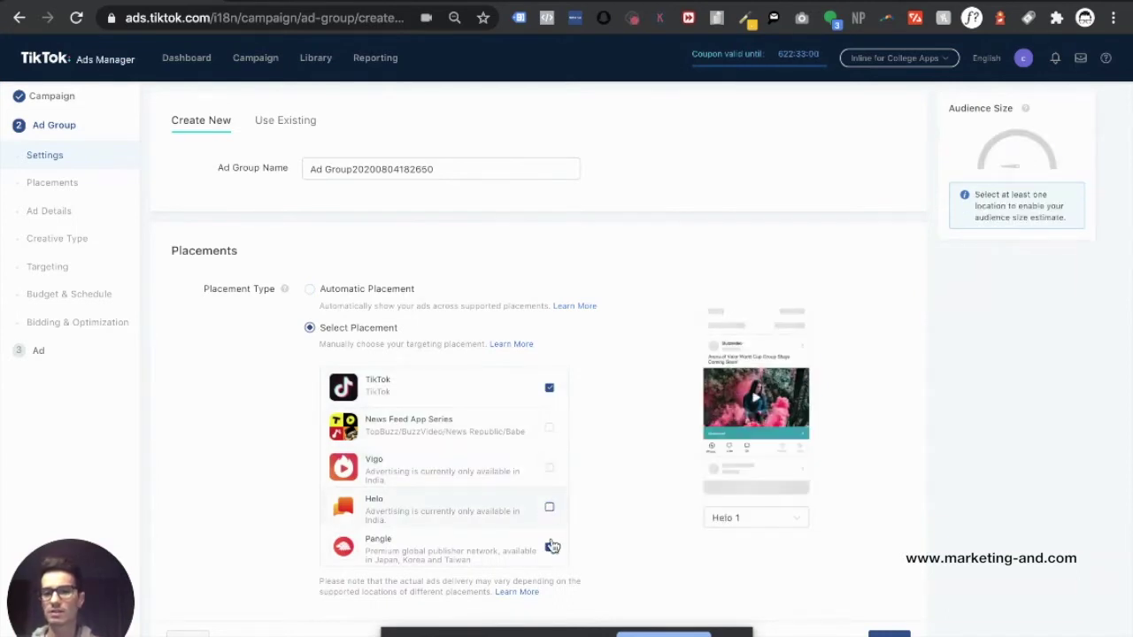
left_click(549, 547)
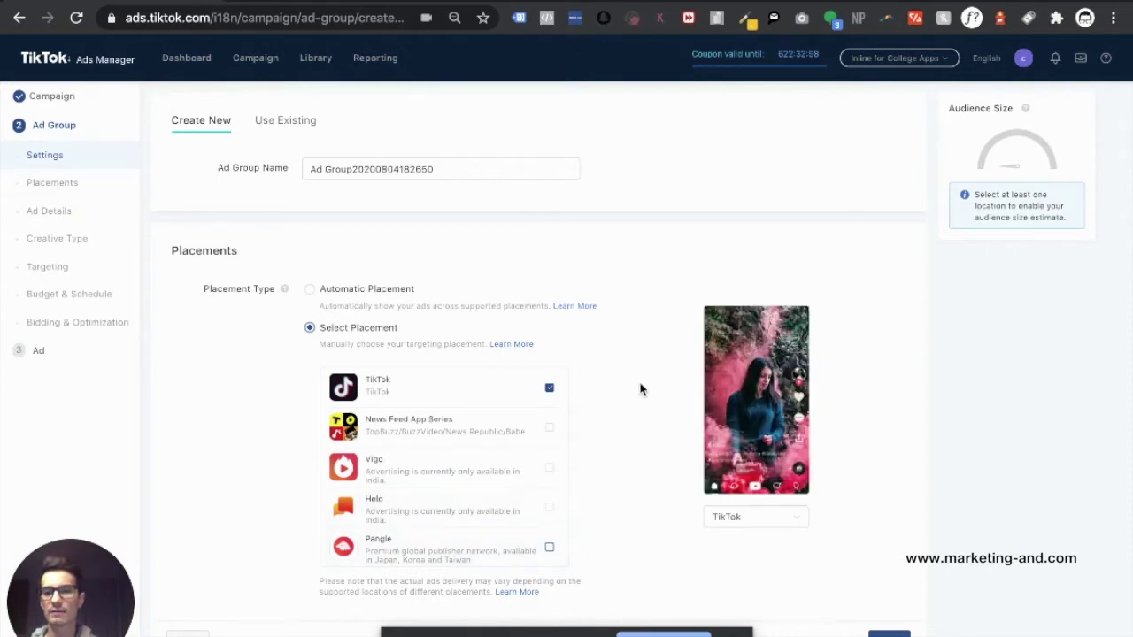
- Set the promoted website's URL in the ad details to the first suggested app.inlinecoach.com/app/get-free link
key("ctrl+minus")
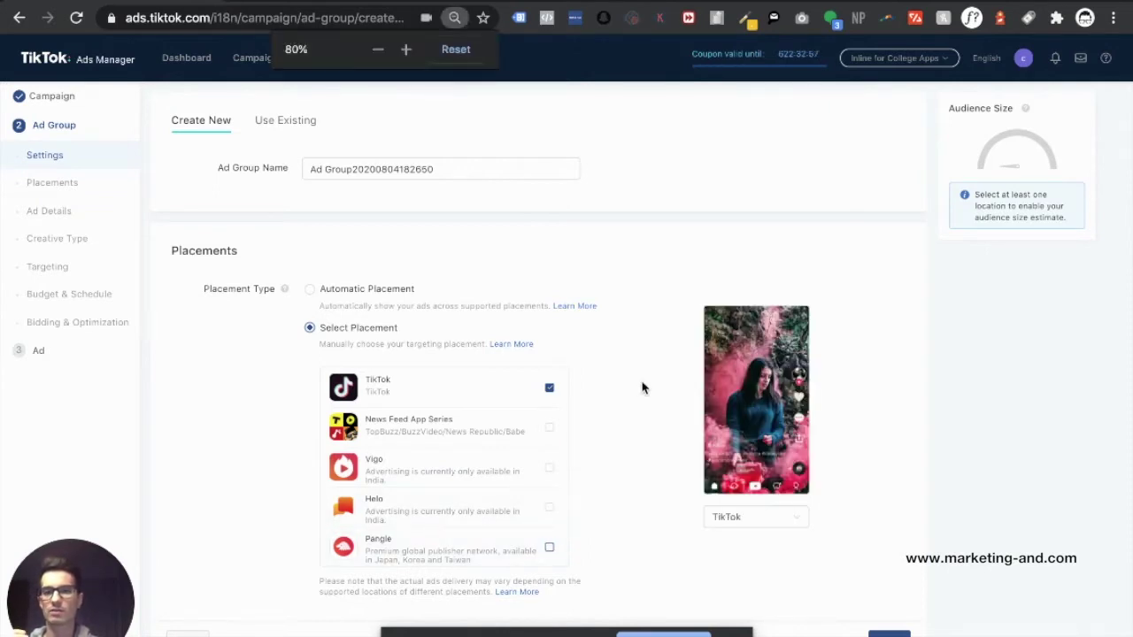
key("ctrl+plus")
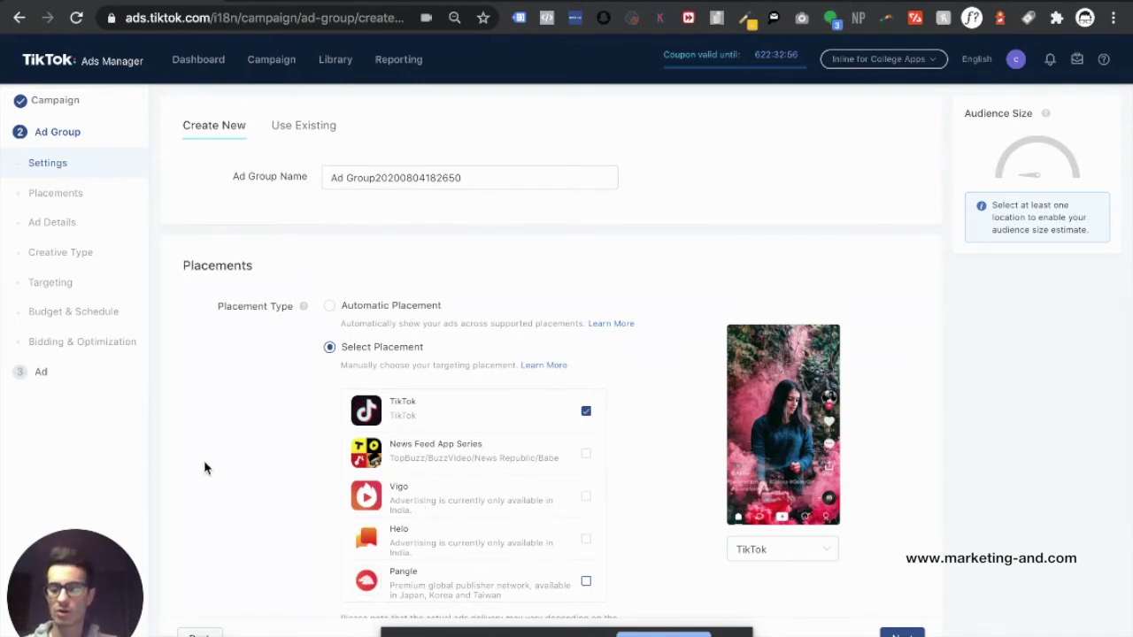
scroll(204, 468, "down", 2)
key("ctrl+plus")
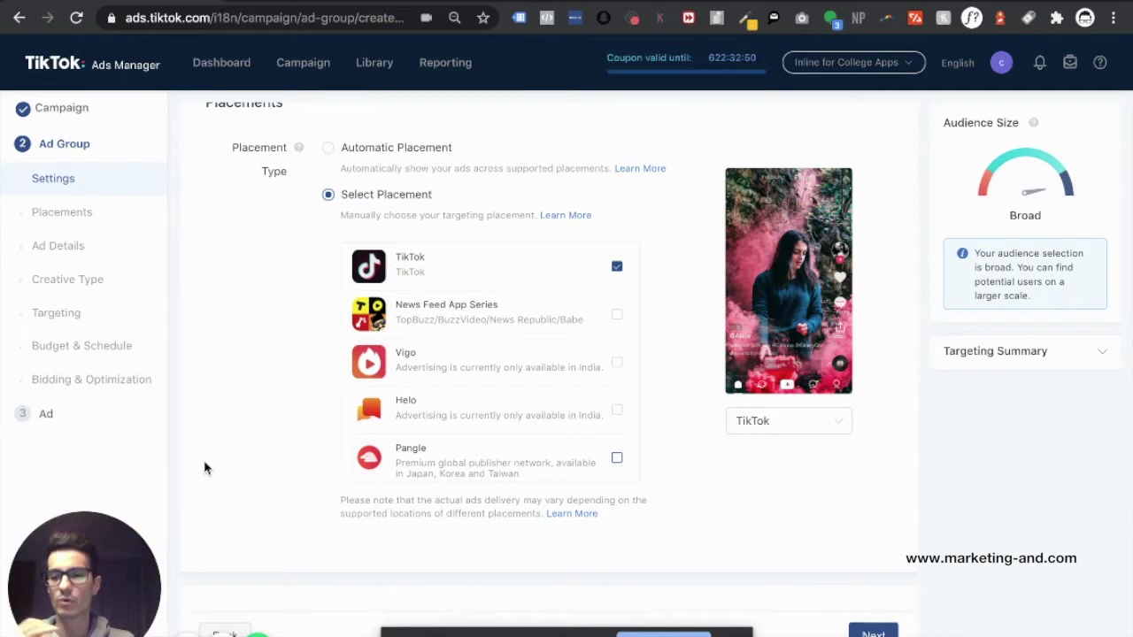
scroll(204, 469, "down", 3)
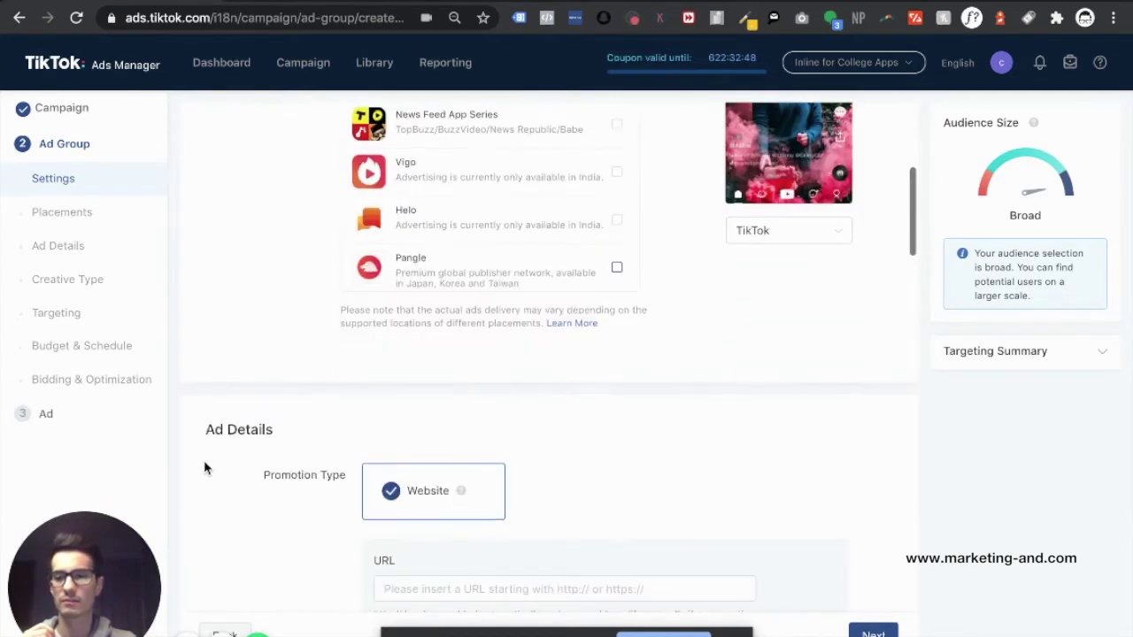
scroll(203, 469, "down", 1)
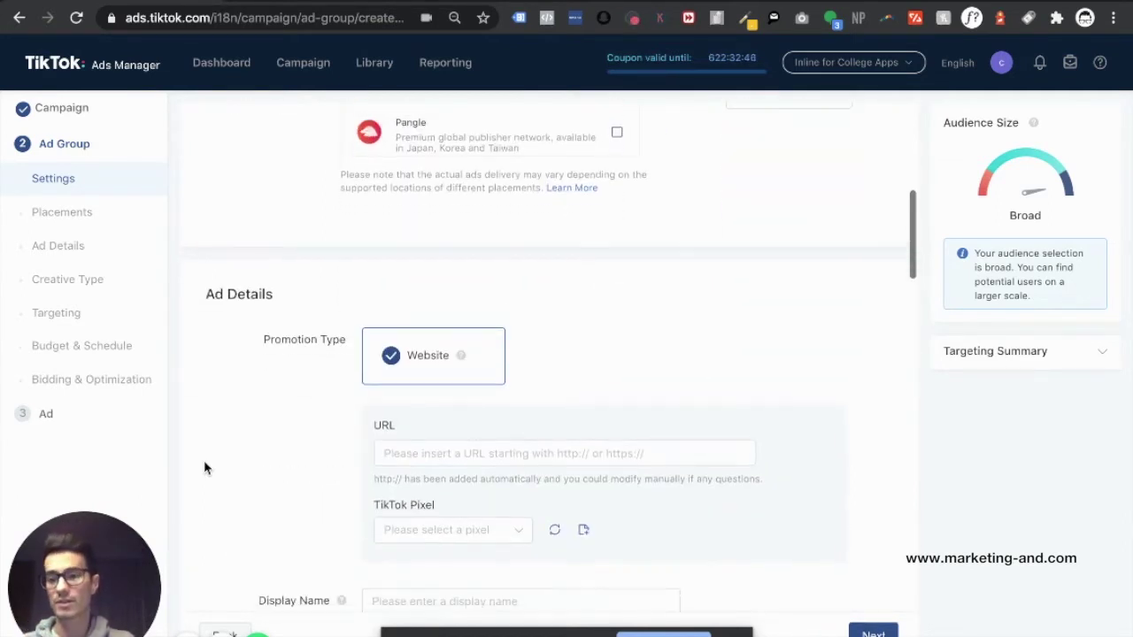
scroll(204, 468, "down", 1)
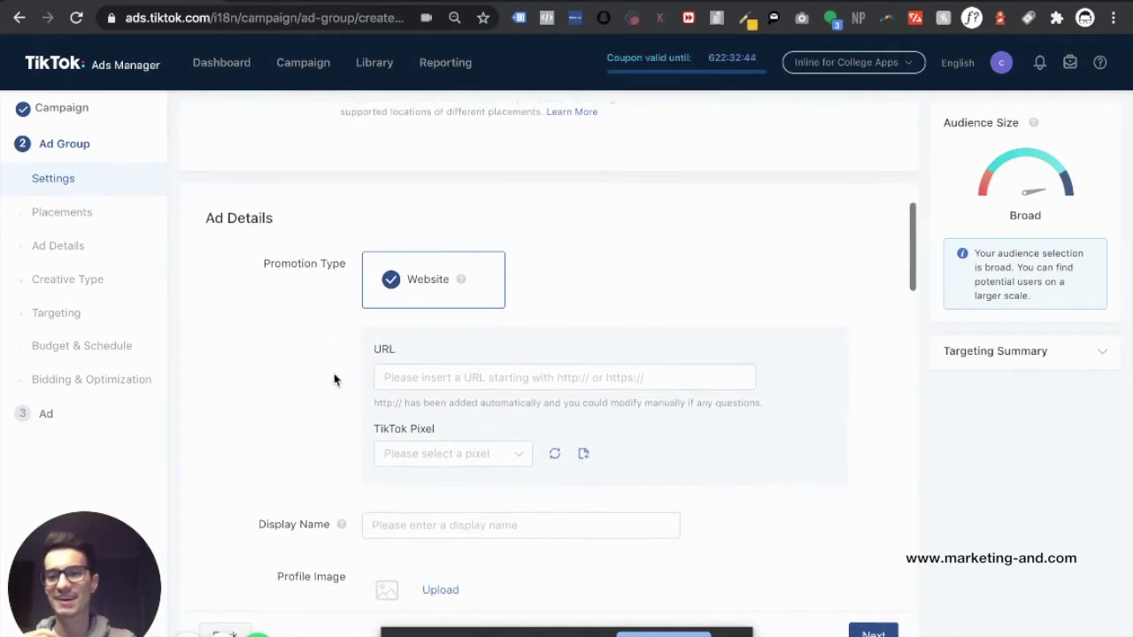
left_click(415, 378)
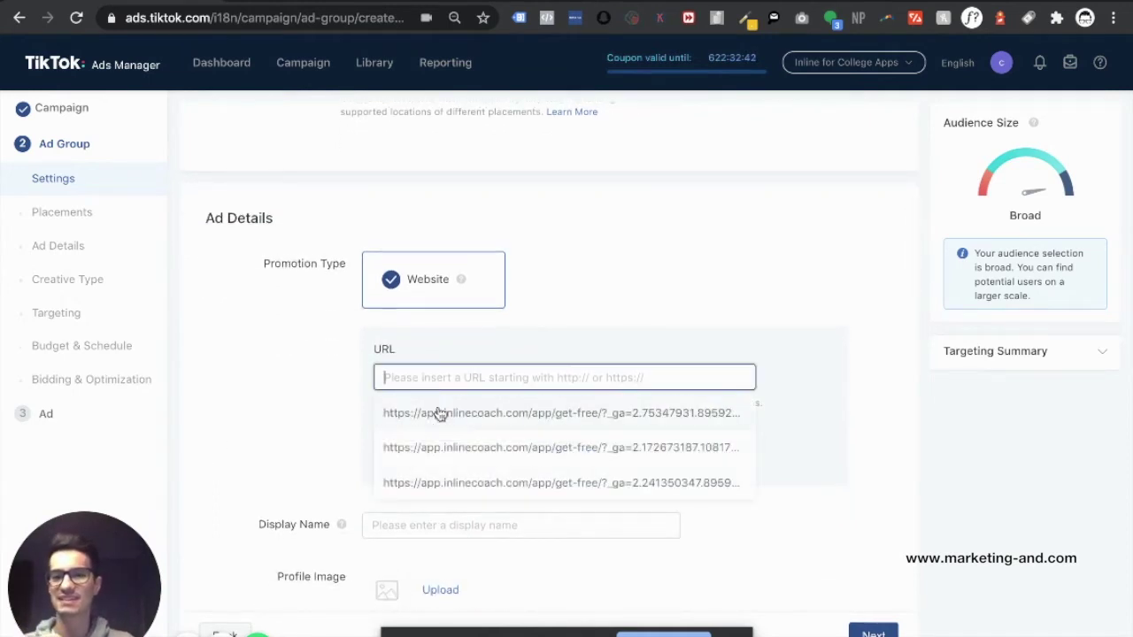
left_click(437, 412)
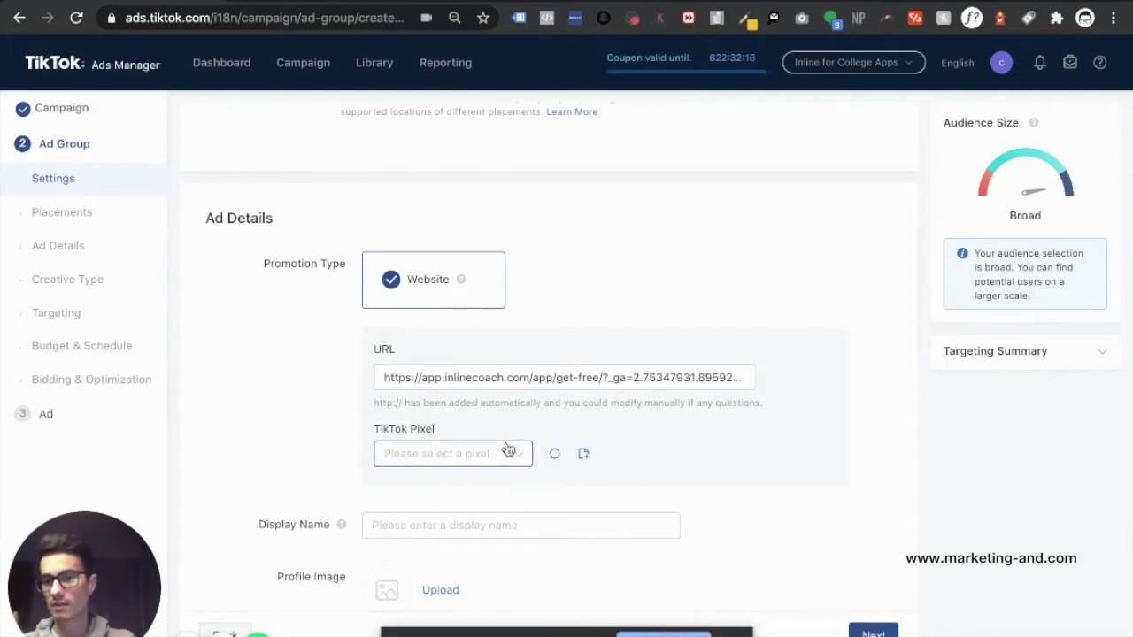
- Assign the "Inline Coach Free Do..." TikTok pixel and select Form Submission as its conversion event
left_click_drag(447, 429, 327, 430)
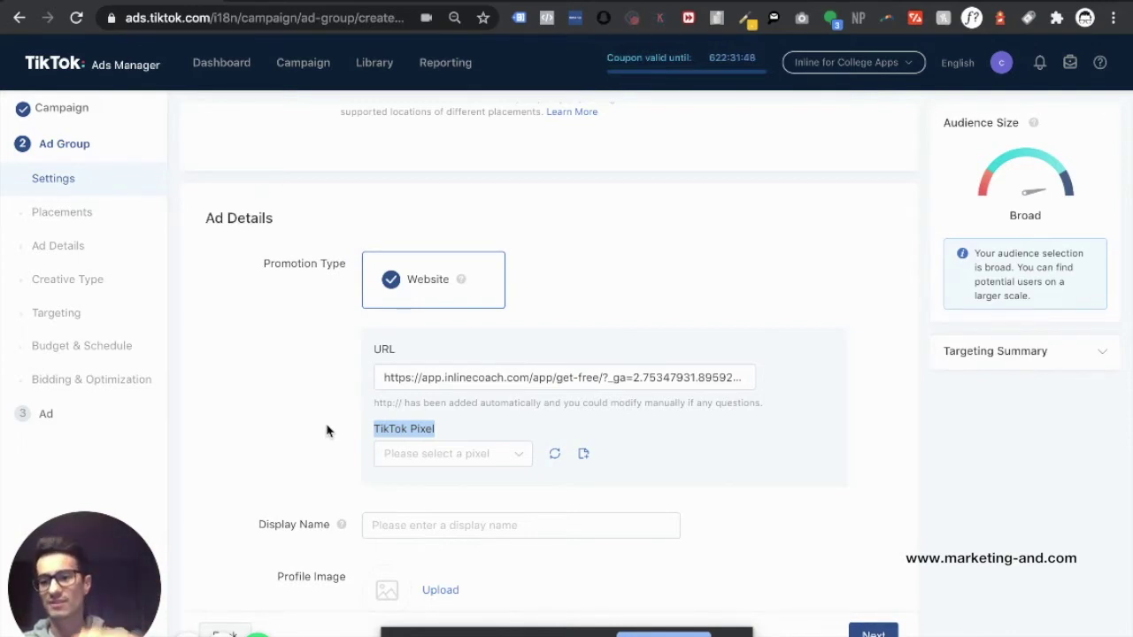
left_click(501, 455)
left_click(461, 527)
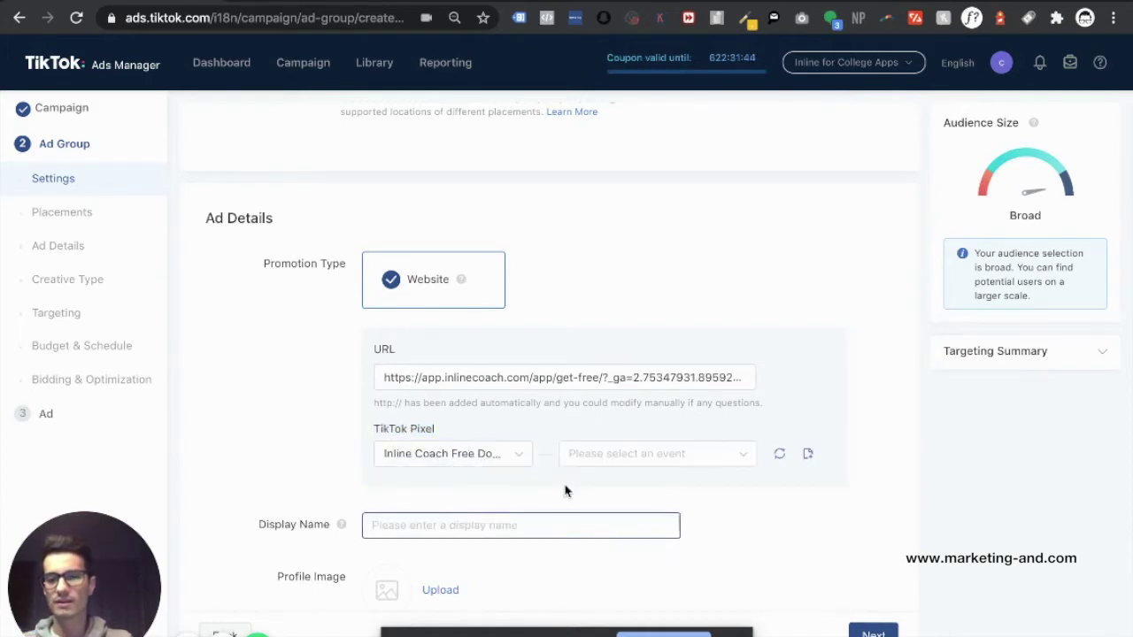
left_click(656, 454)
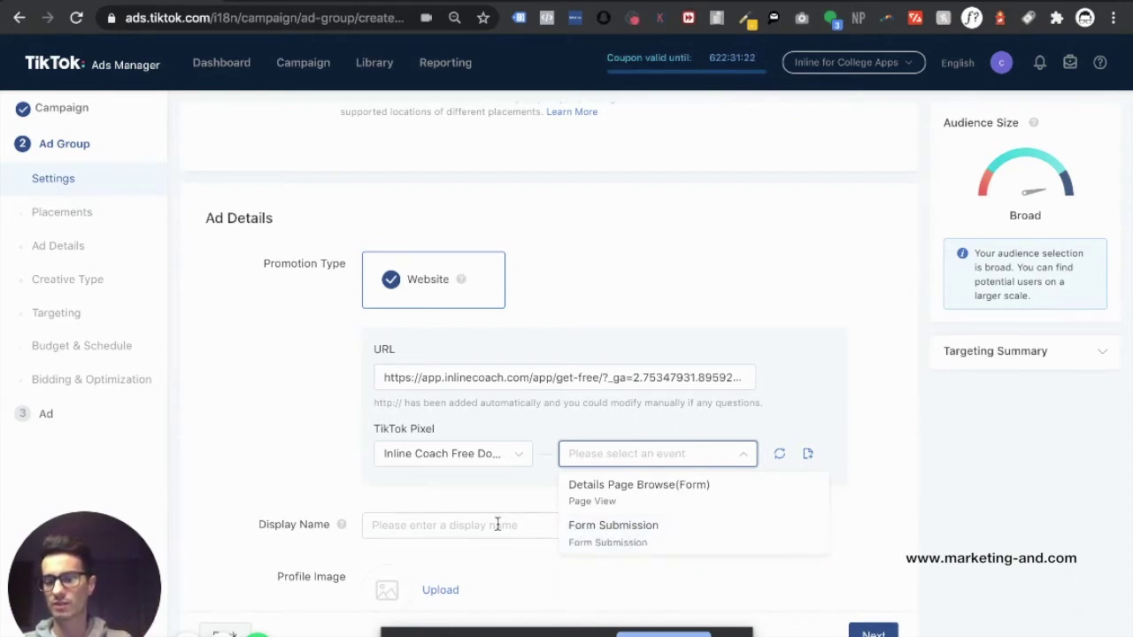
left_click(617, 542)
left_click(617, 536)
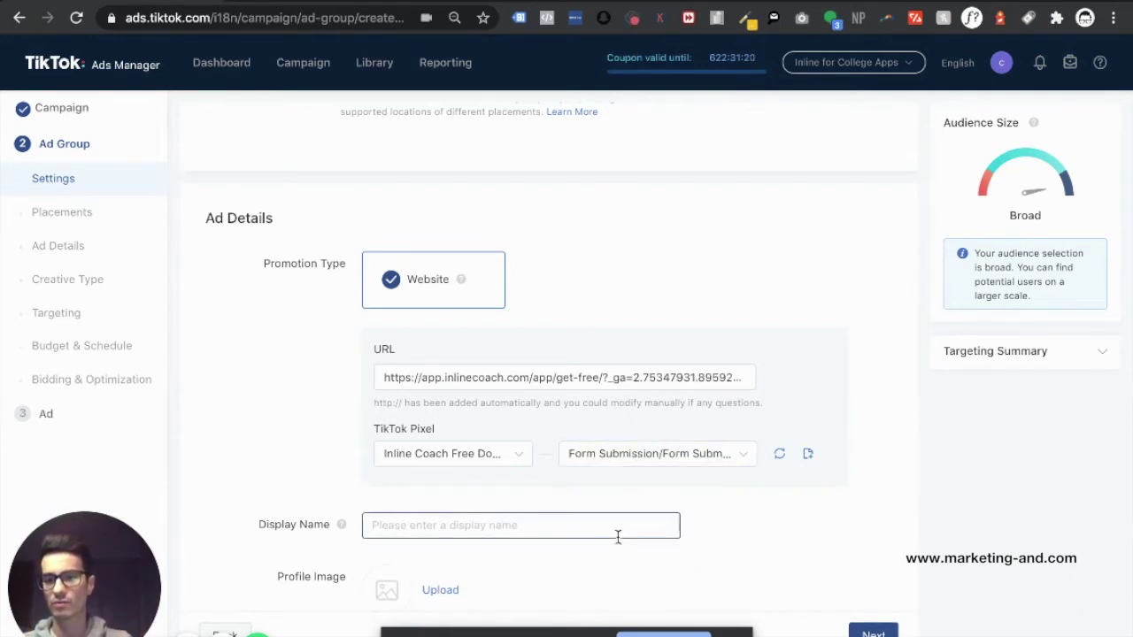
- Enter "Inline Coach" as the ad group's display name
left_click(446, 525)
type("Inl")
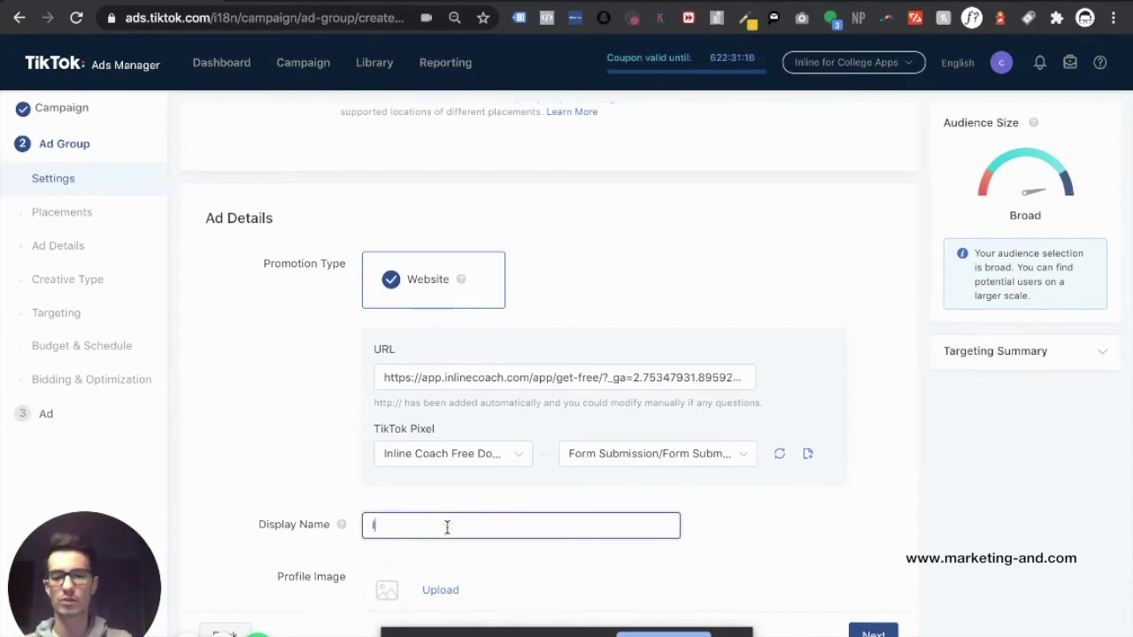
type("ine Coach")
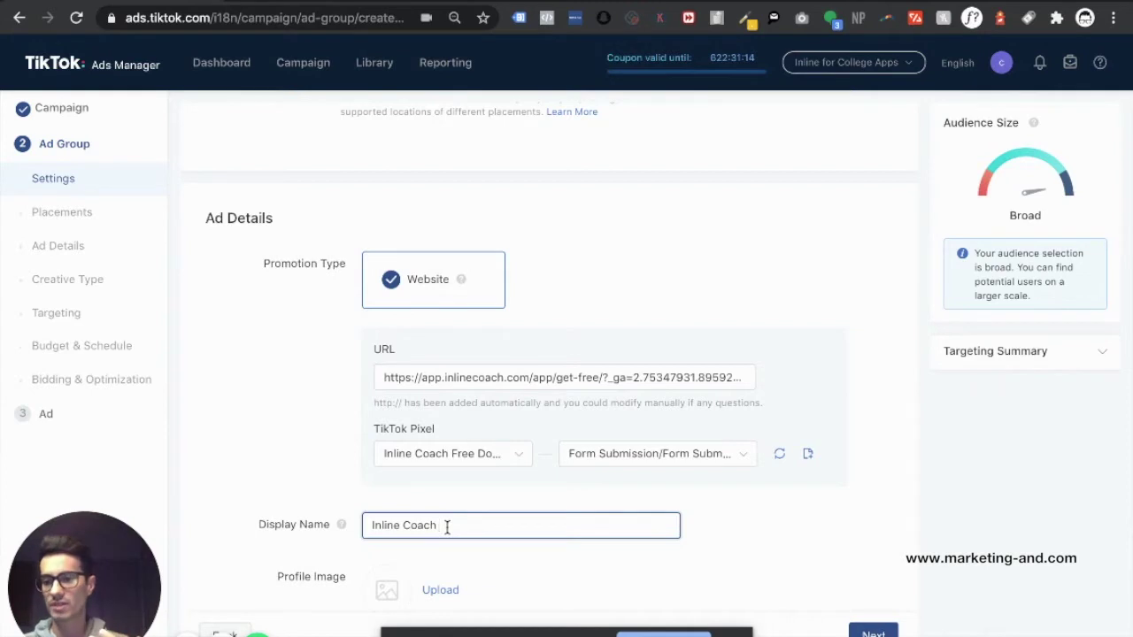
- Upload the LOGO.png image from the Desktop's Inline TikTok Creatives folder as the profile image, accepting the default crop
scroll(234, 482, "down", 1)
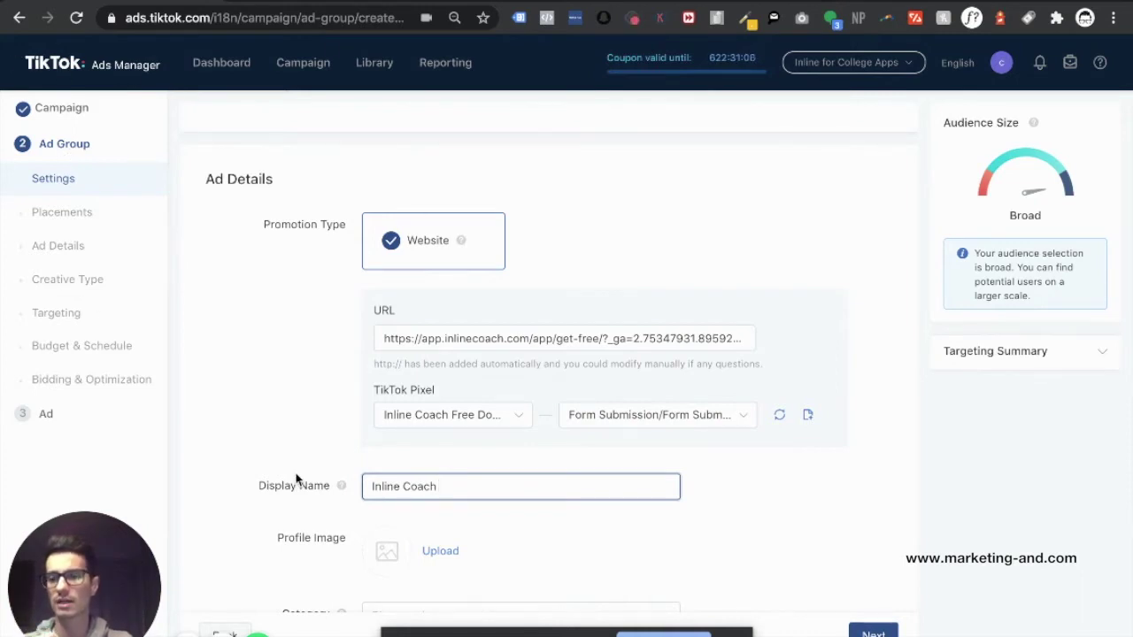
scroll(298, 479, "down", 1)
scroll(297, 479, "down", 1)
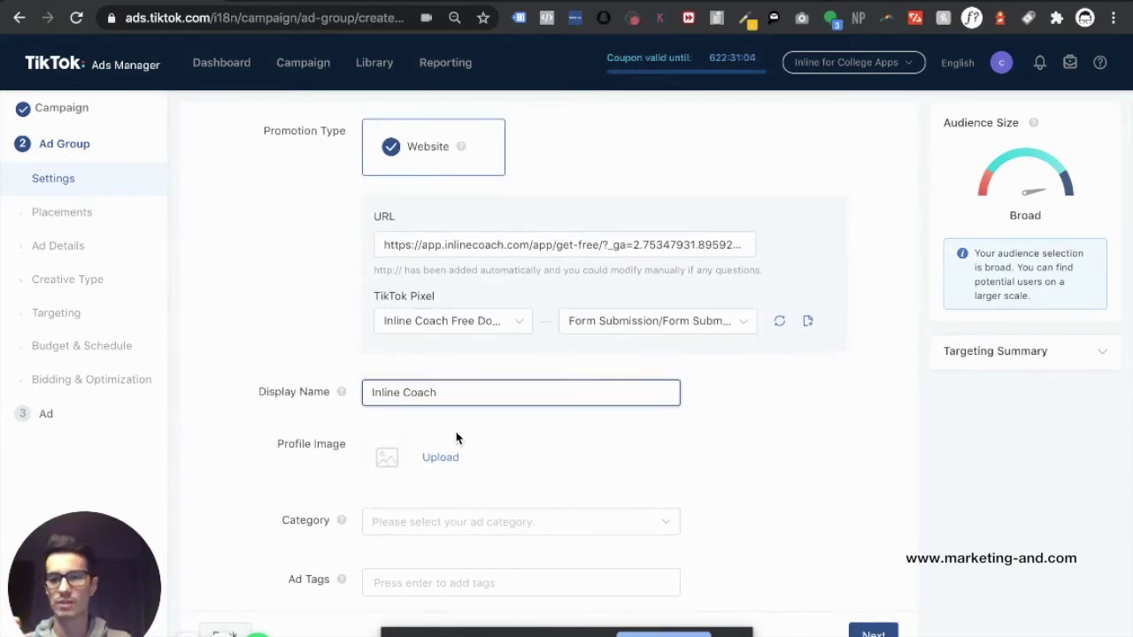
left_click(440, 458)
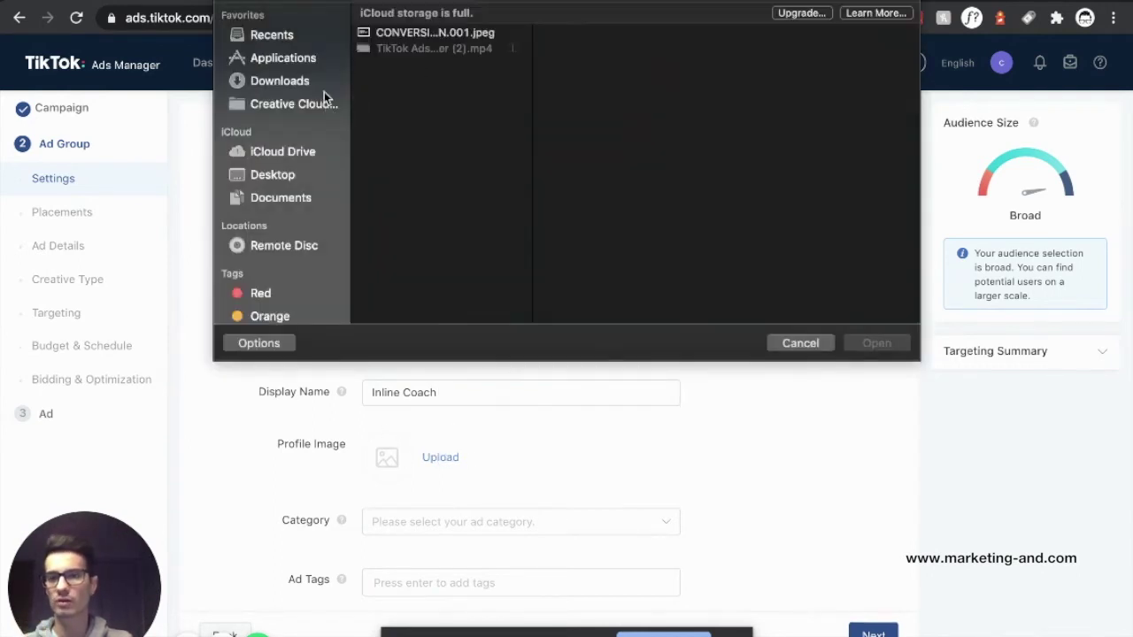
left_click(296, 177)
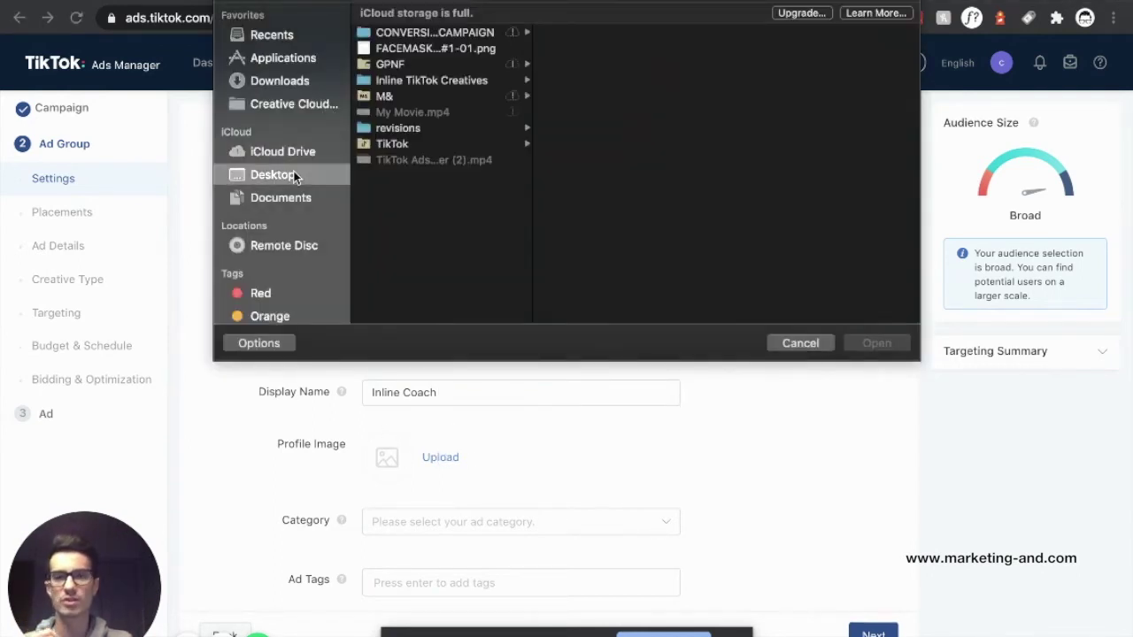
left_click(409, 82)
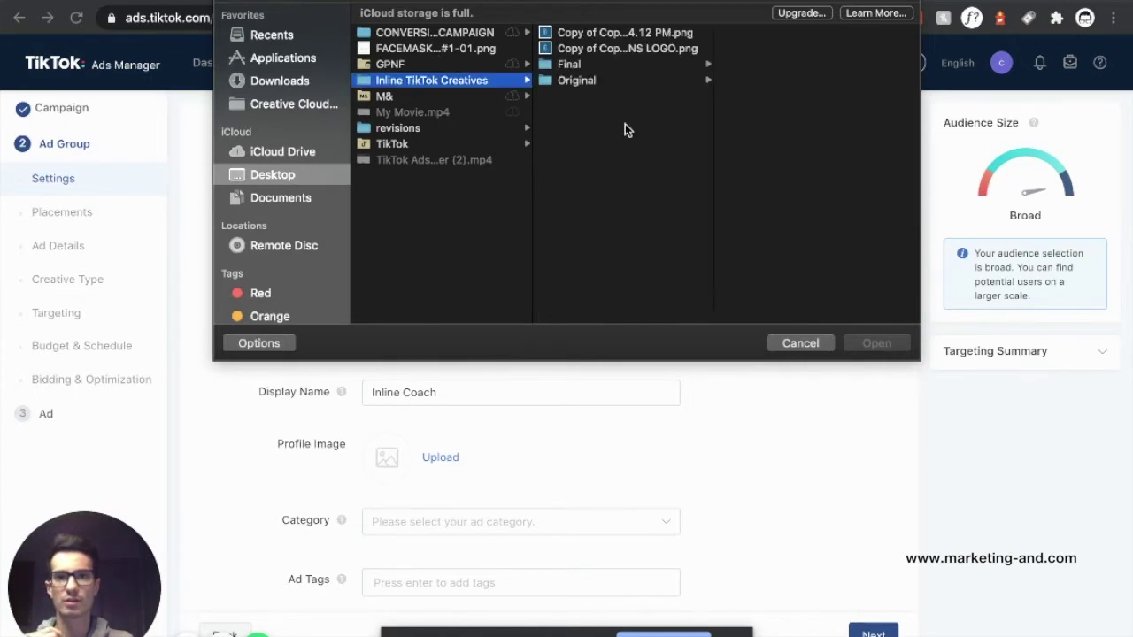
left_click(586, 49)
left_click(874, 342)
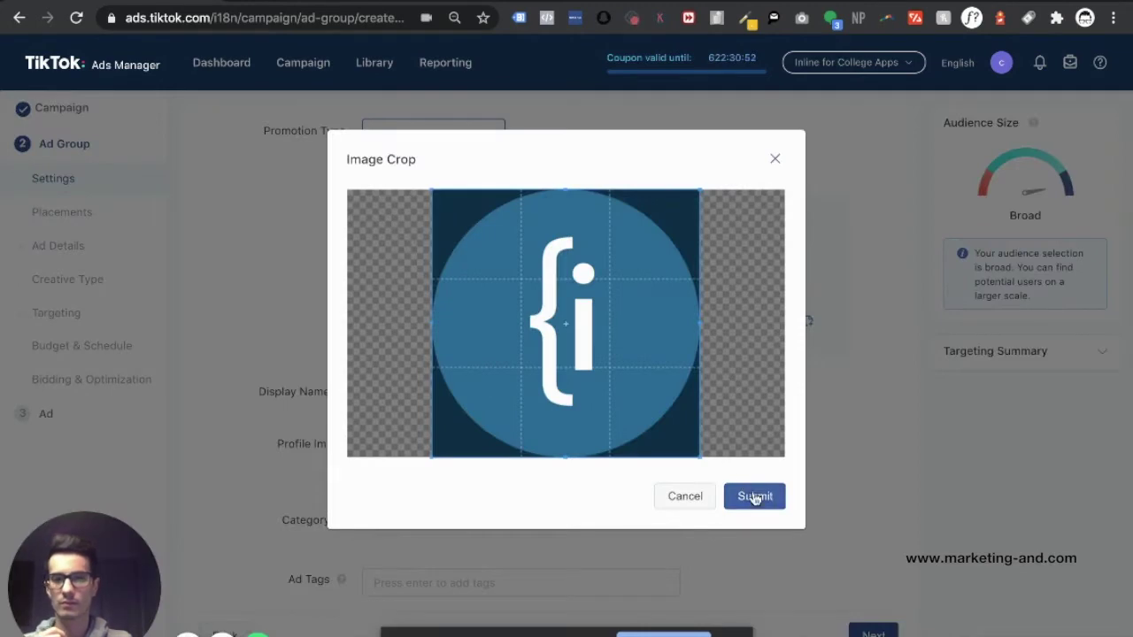
left_click(749, 496)
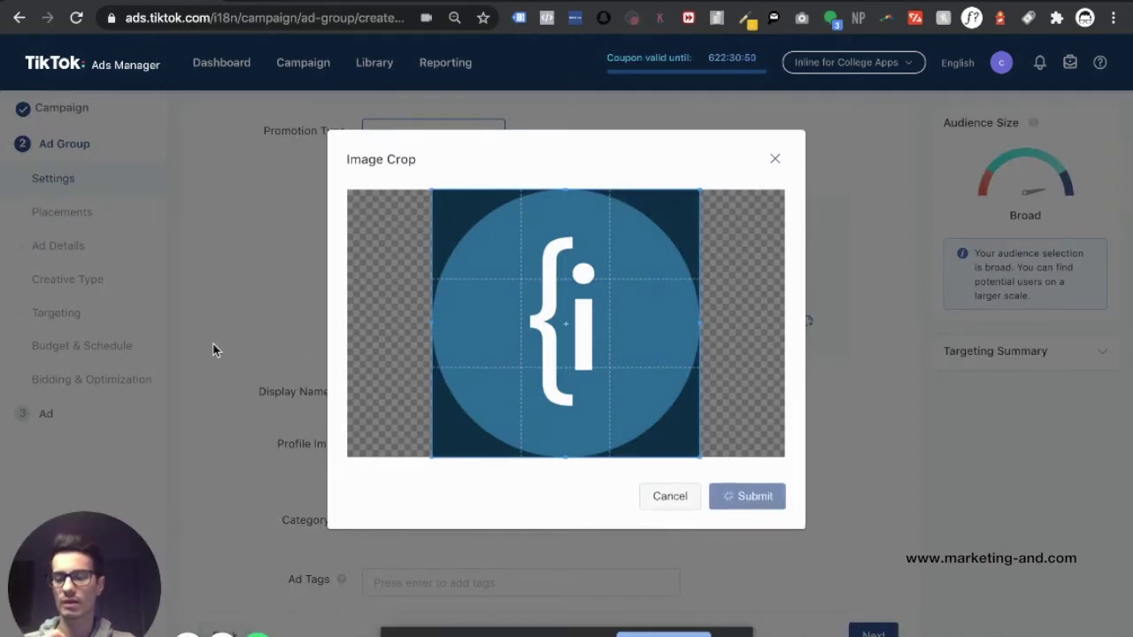
- Set the ad group's category to University Education under Education & Training
scroll(358, 469, "down", 1)
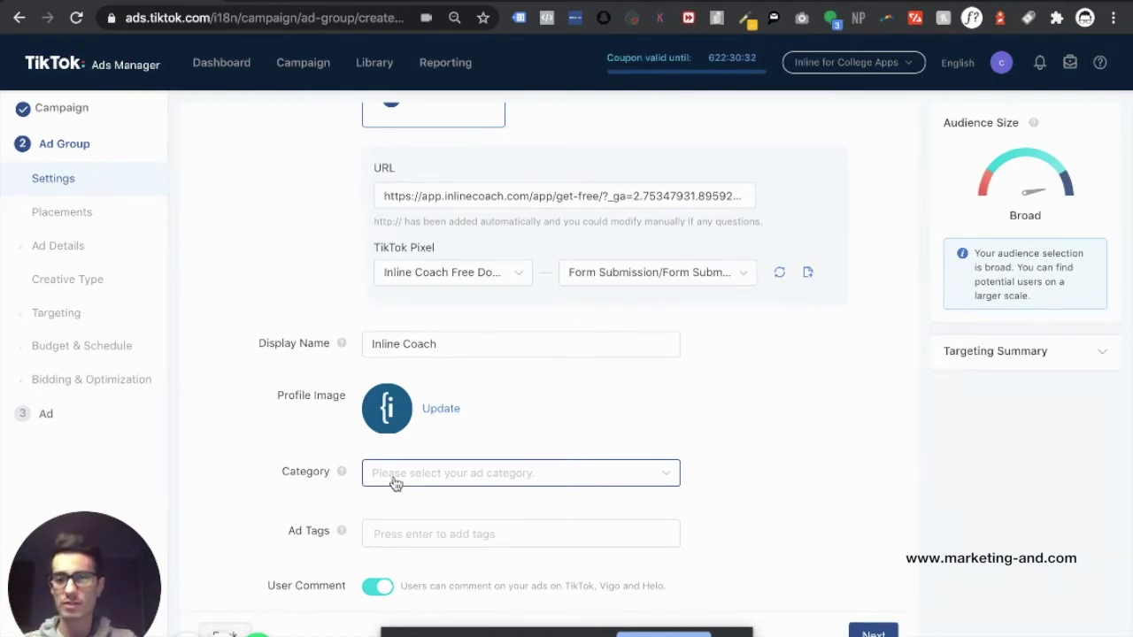
left_click(396, 483)
scroll(468, 577, "down", 2)
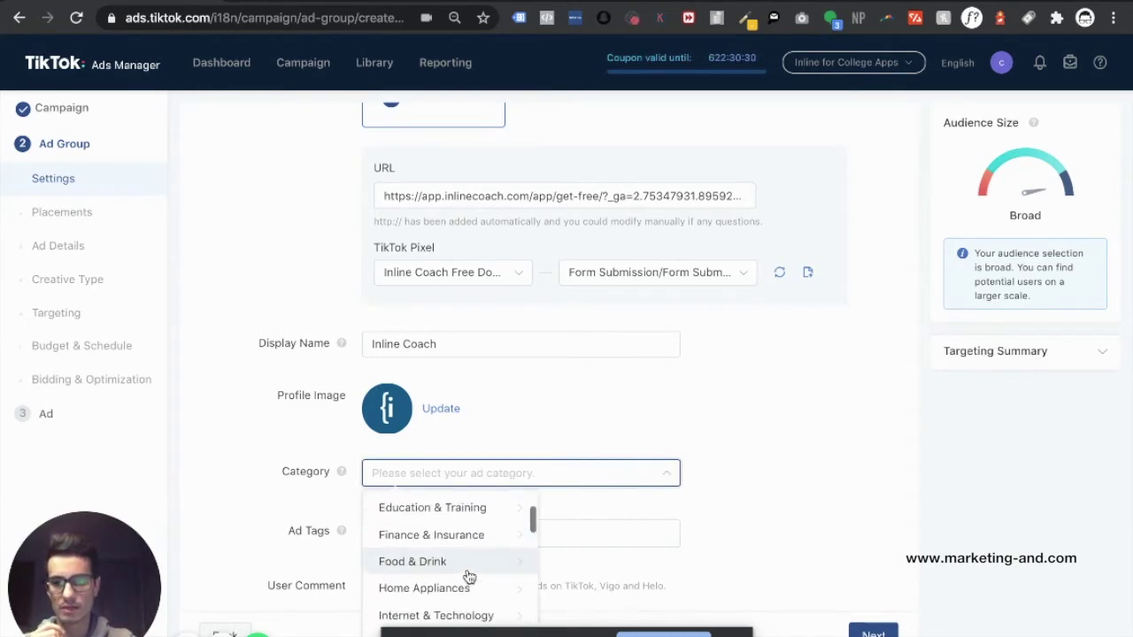
scroll(468, 578, "up", 1)
left_click(461, 533)
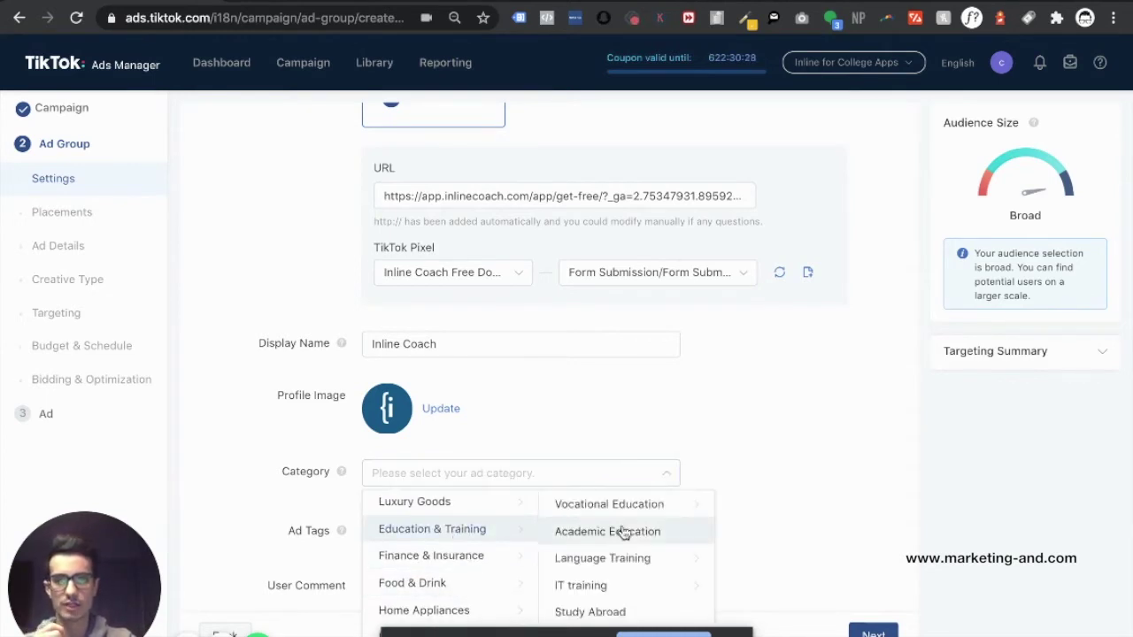
scroll(623, 528, "down", 1)
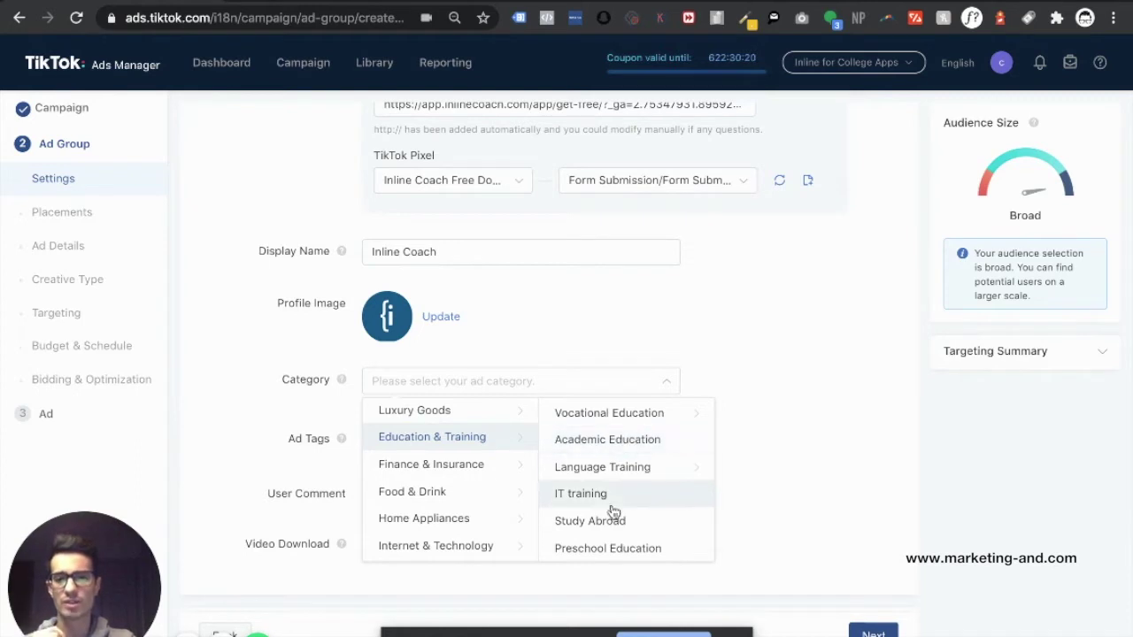
scroll(612, 512, "down", 2)
scroll(612, 509, "down", 1)
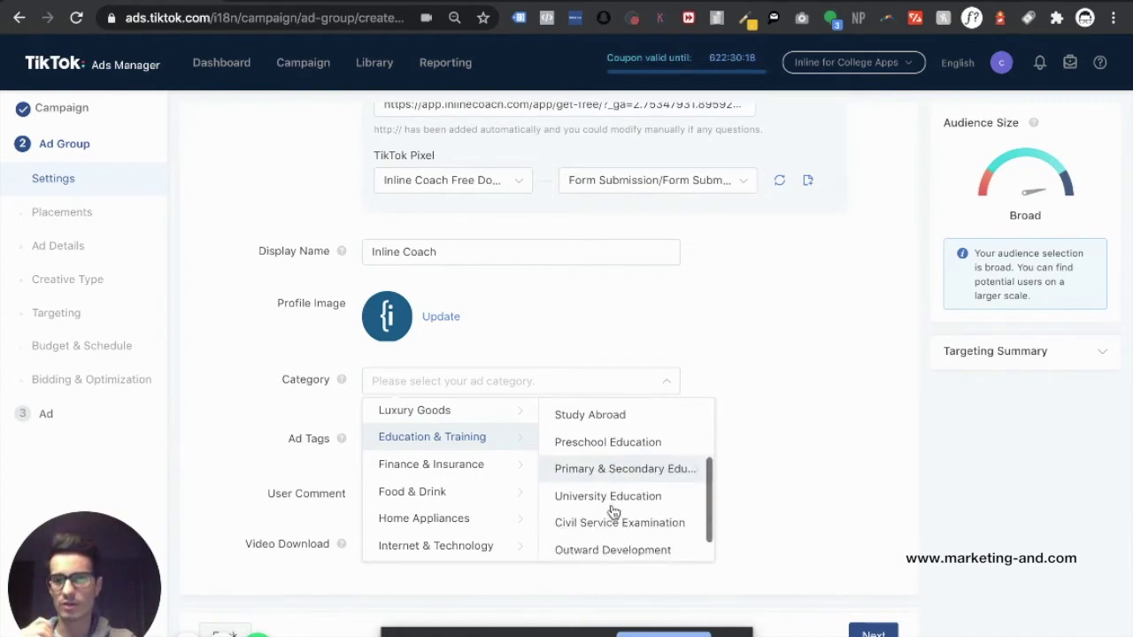
left_click(615, 496)
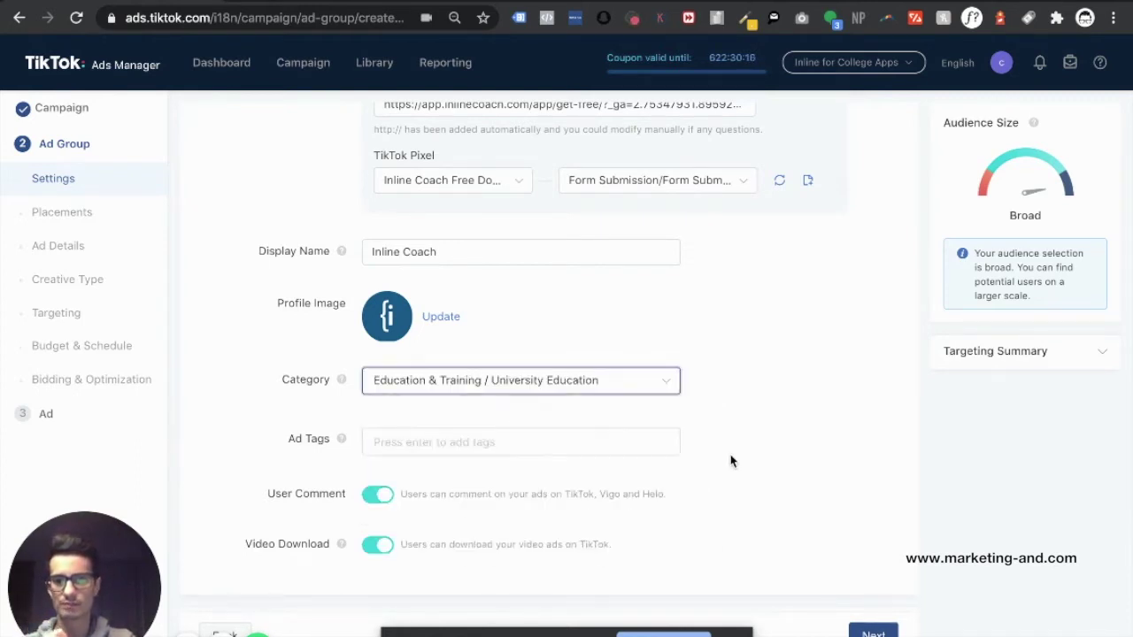
- Add the ad tags "school", "university", "college", "education" and "student" to the ad details
left_click(464, 439)
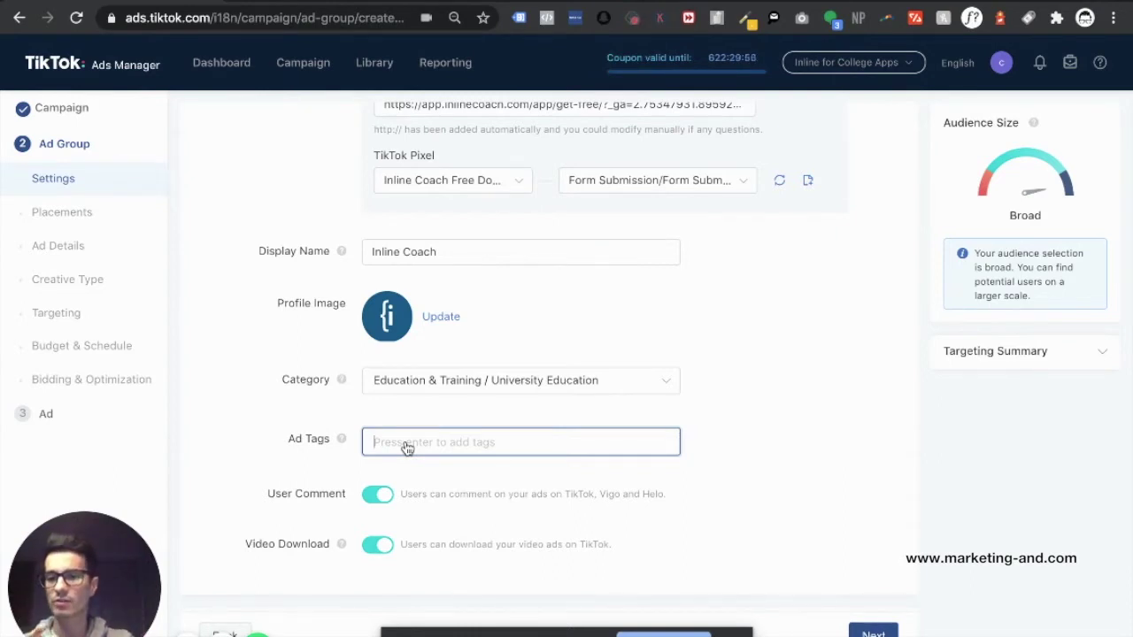
type("school")
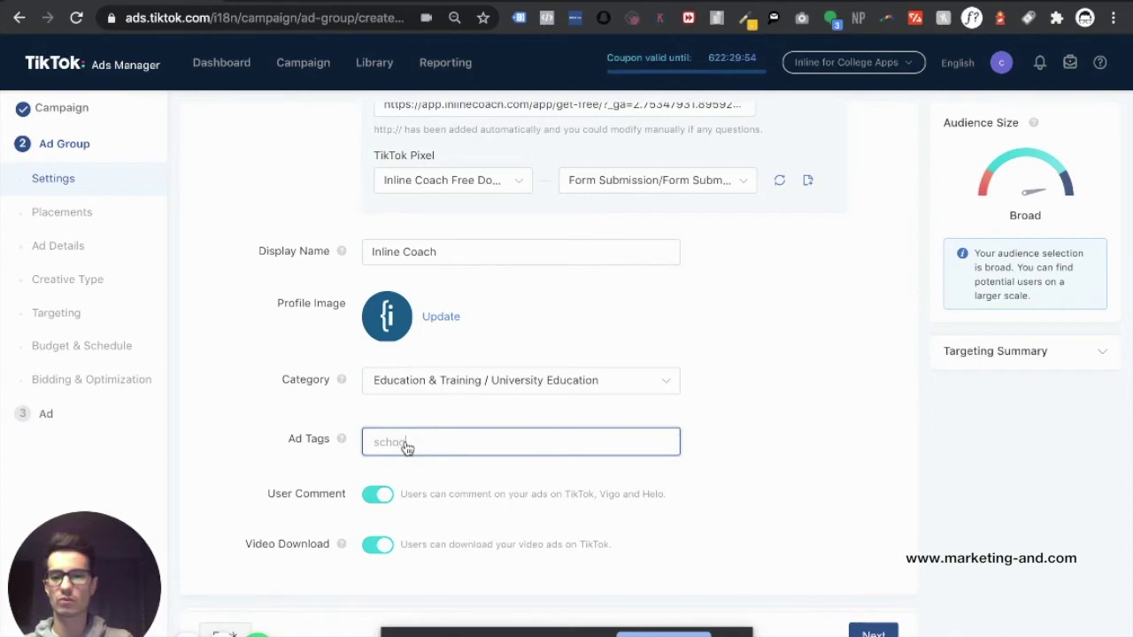
key("Return")
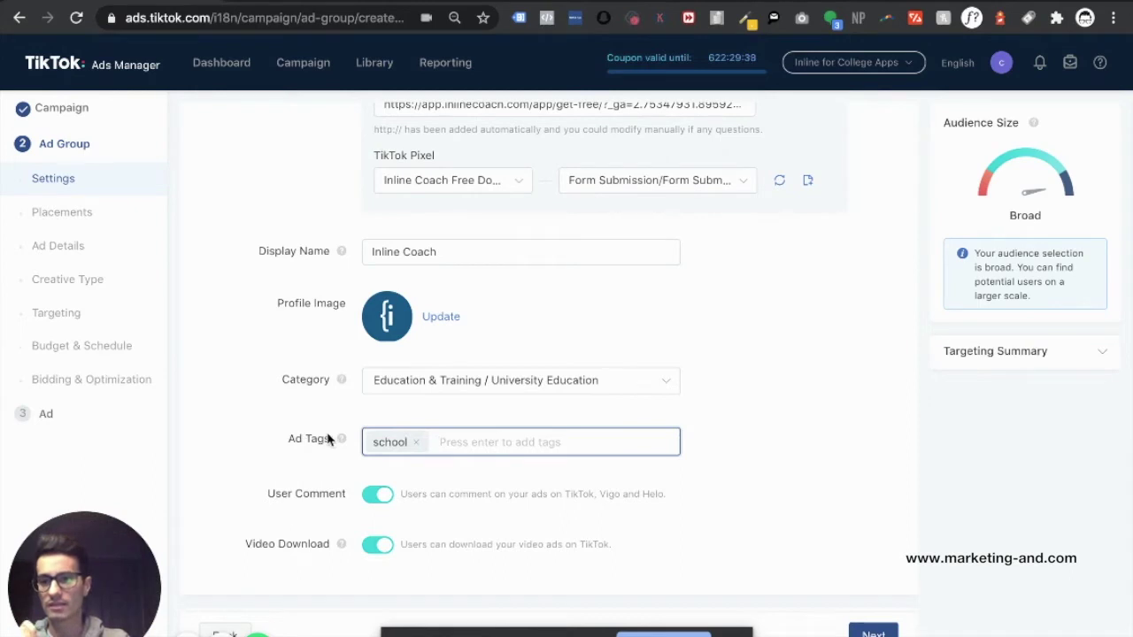
mouse_move(340, 441)
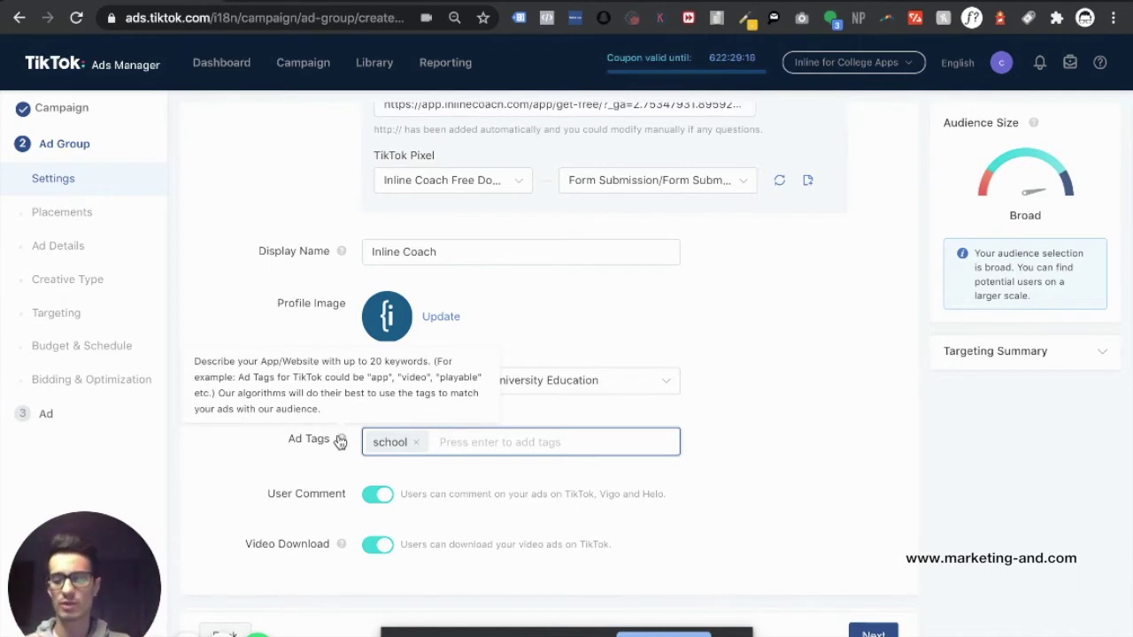
type("univer")
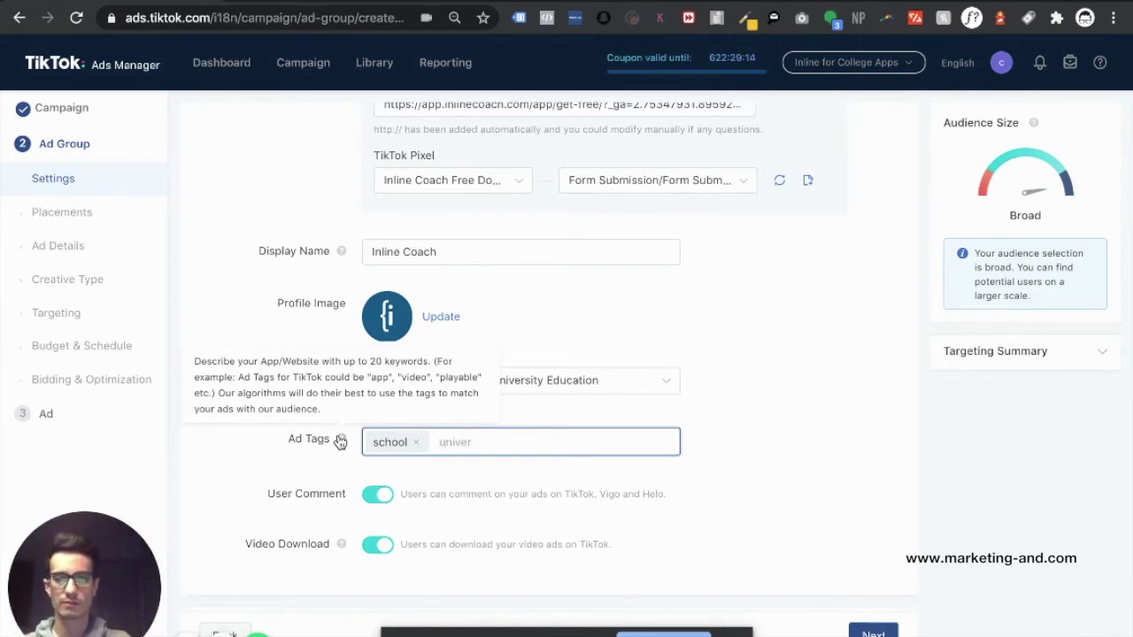
type("sit")
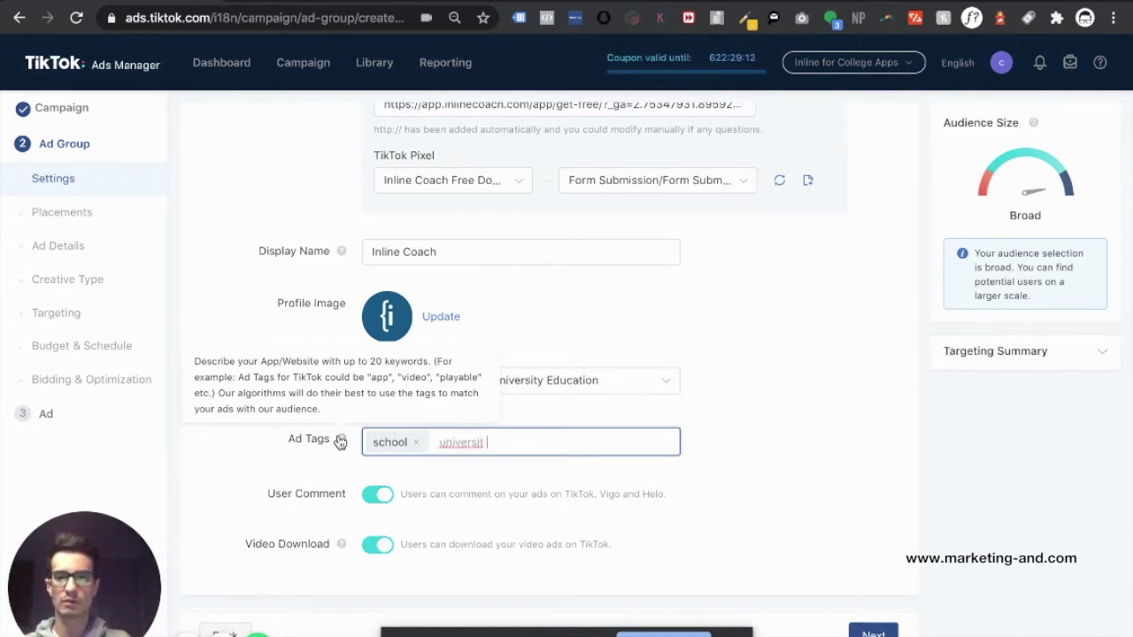
type("y")
key("Return")
type("colle")
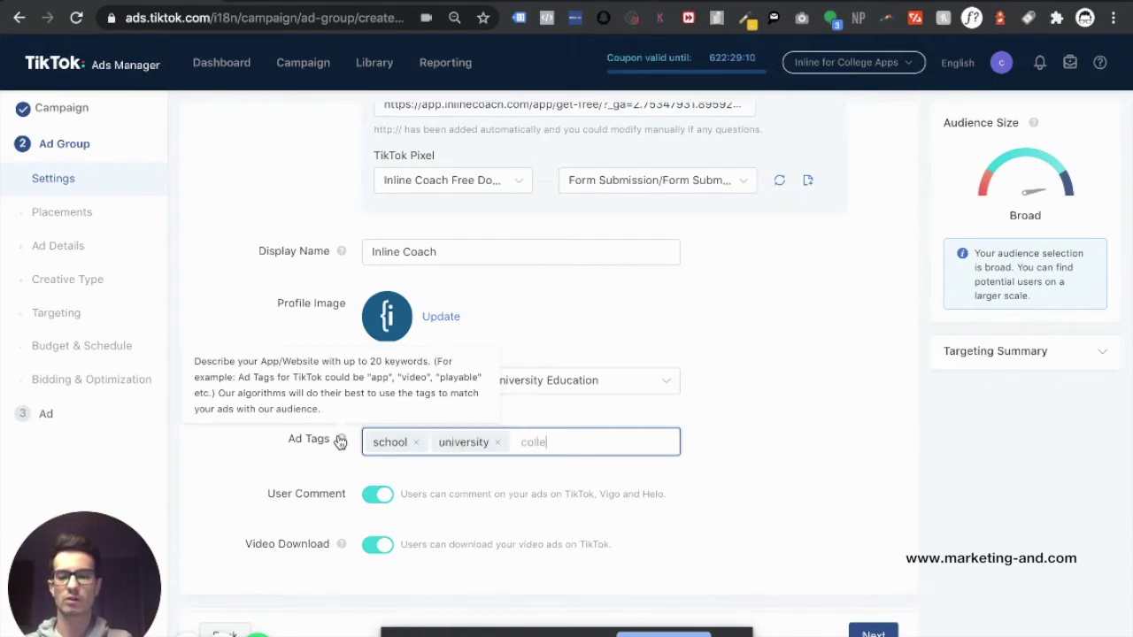
type("ge")
key("Return")
type("educ")
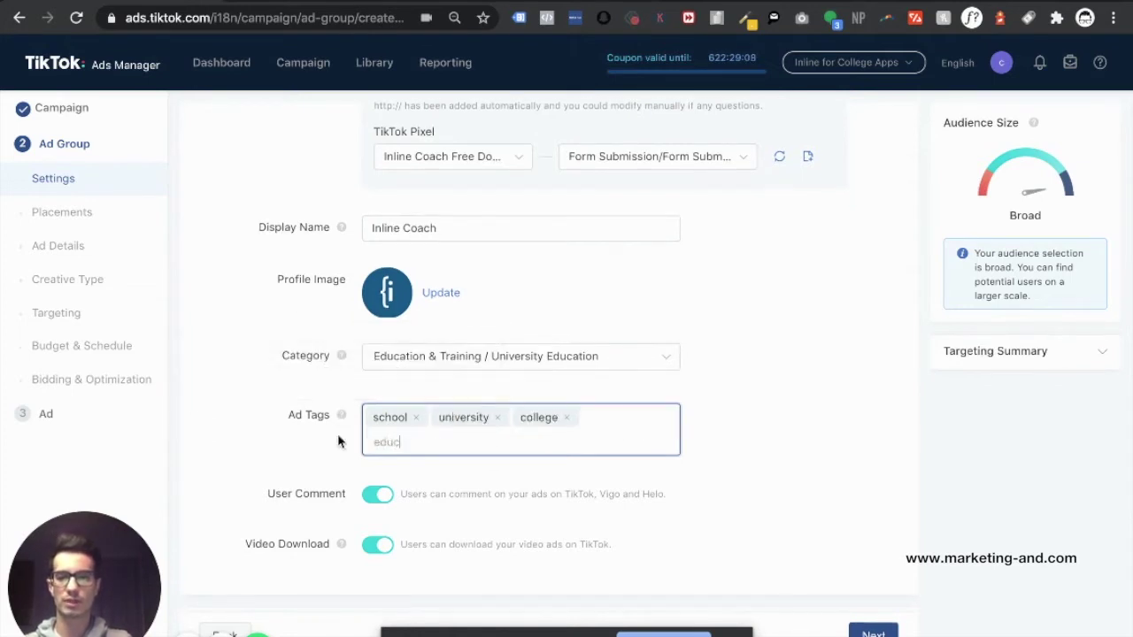
type("ation")
key("Return")
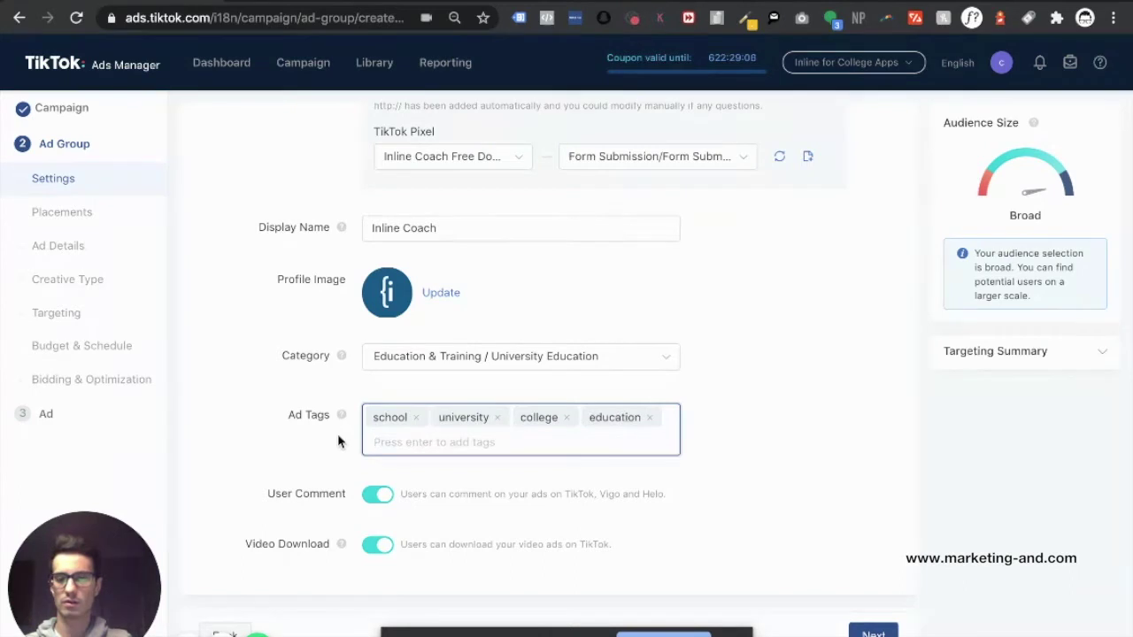
type("s")
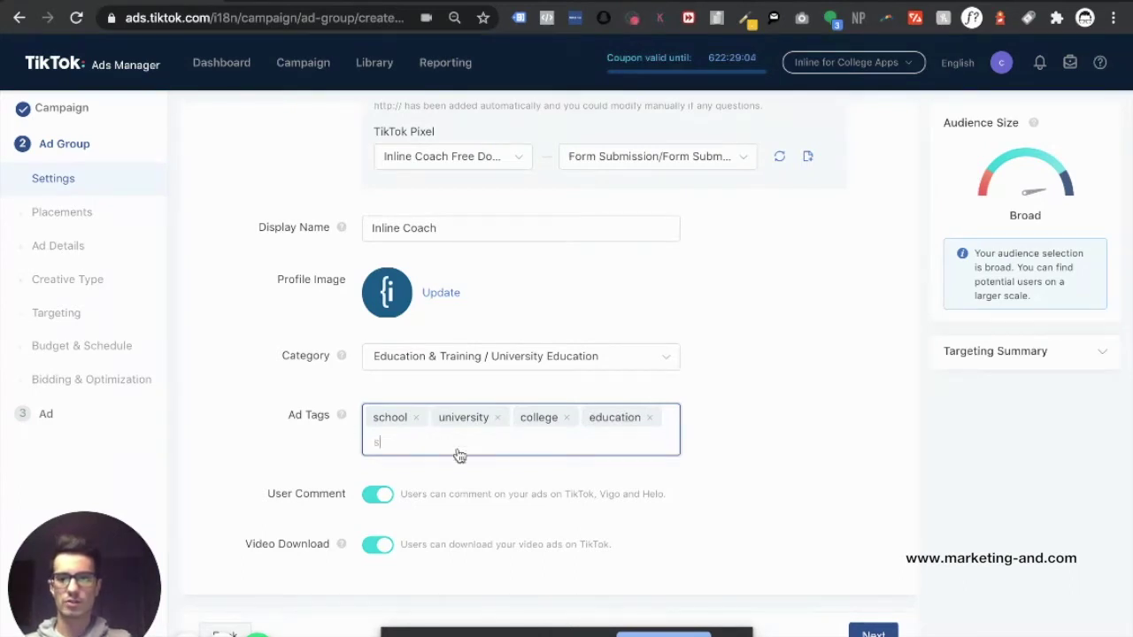
type("tudent")
key("Return")
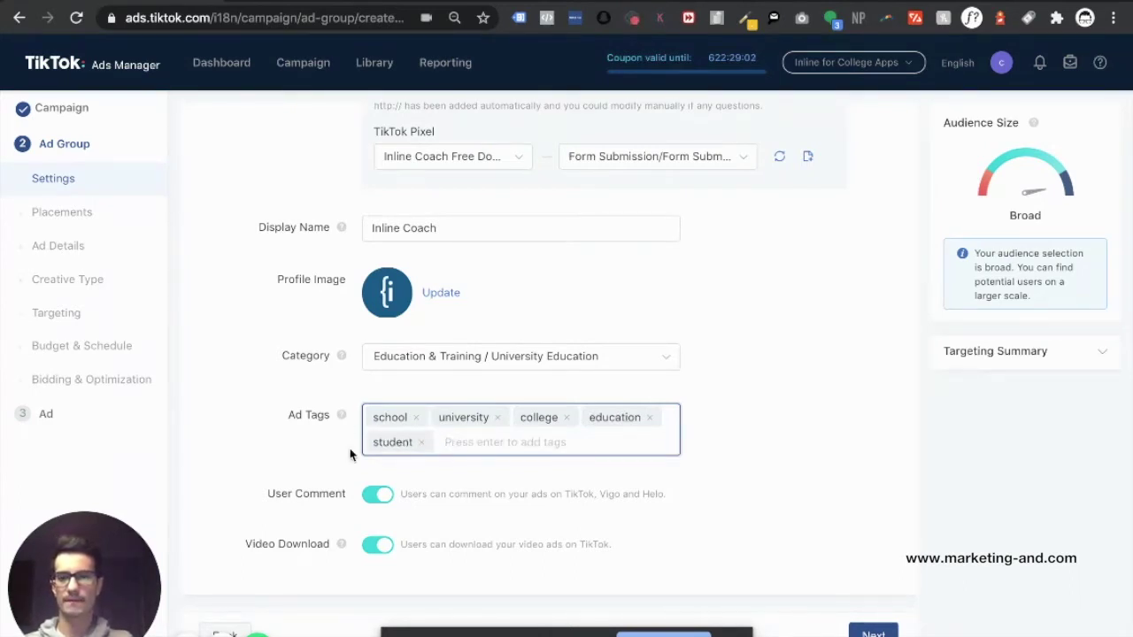
- Turn on Automated Creative Optimization for the ad group's creative type
scroll(253, 501, "down", 2)
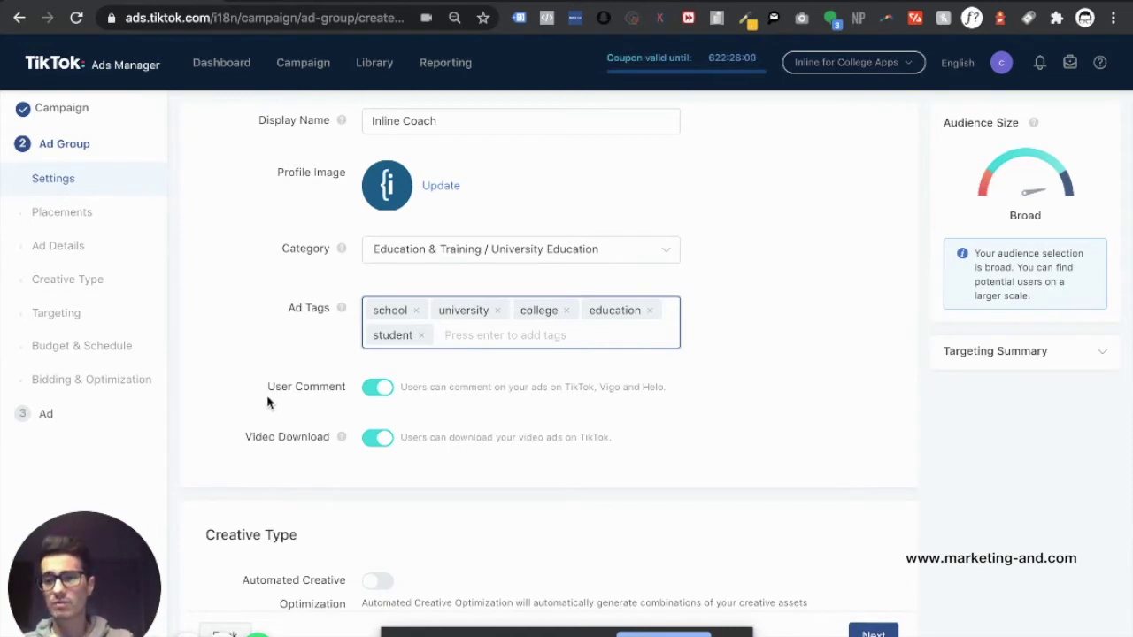
triple_click(302, 387)
left_click(237, 445)
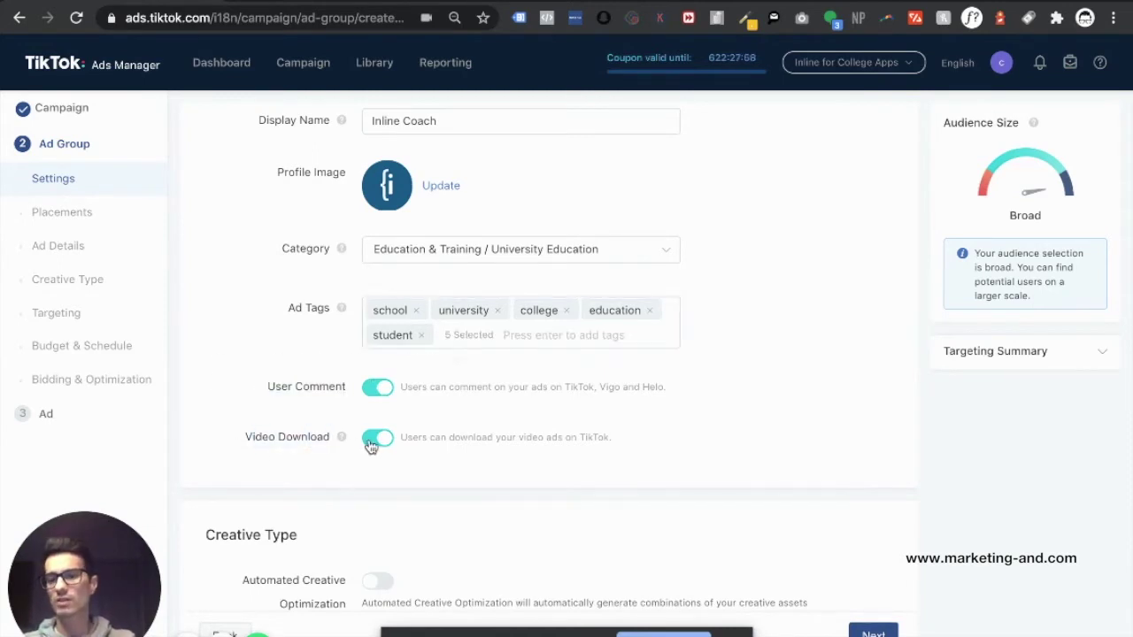
scroll(263, 478, "down", 1)
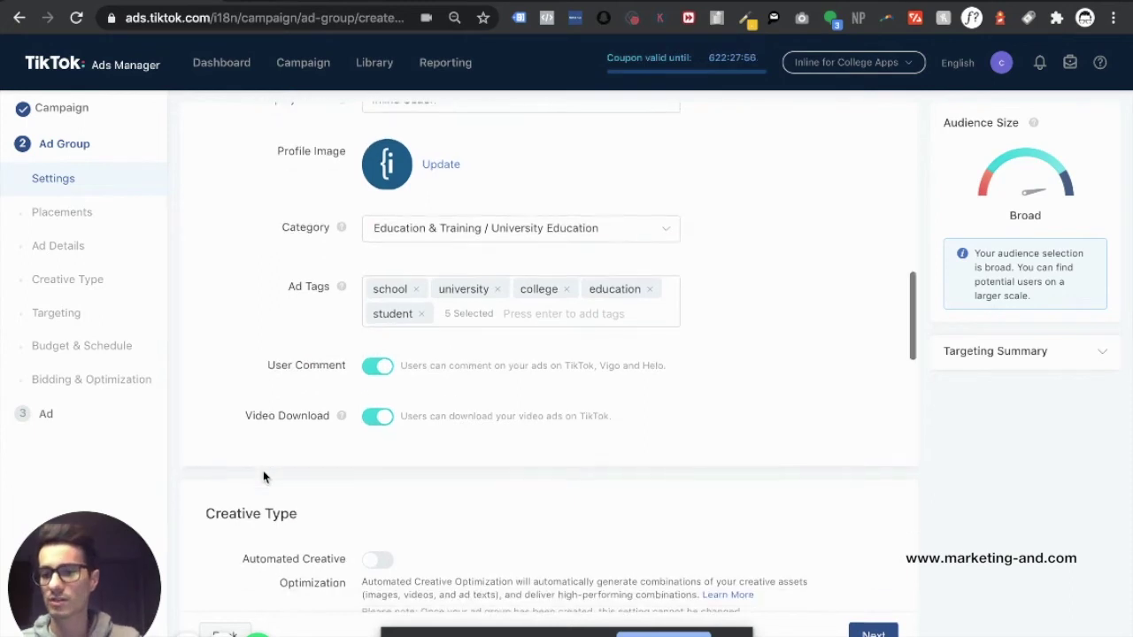
scroll(263, 478, "down", 1)
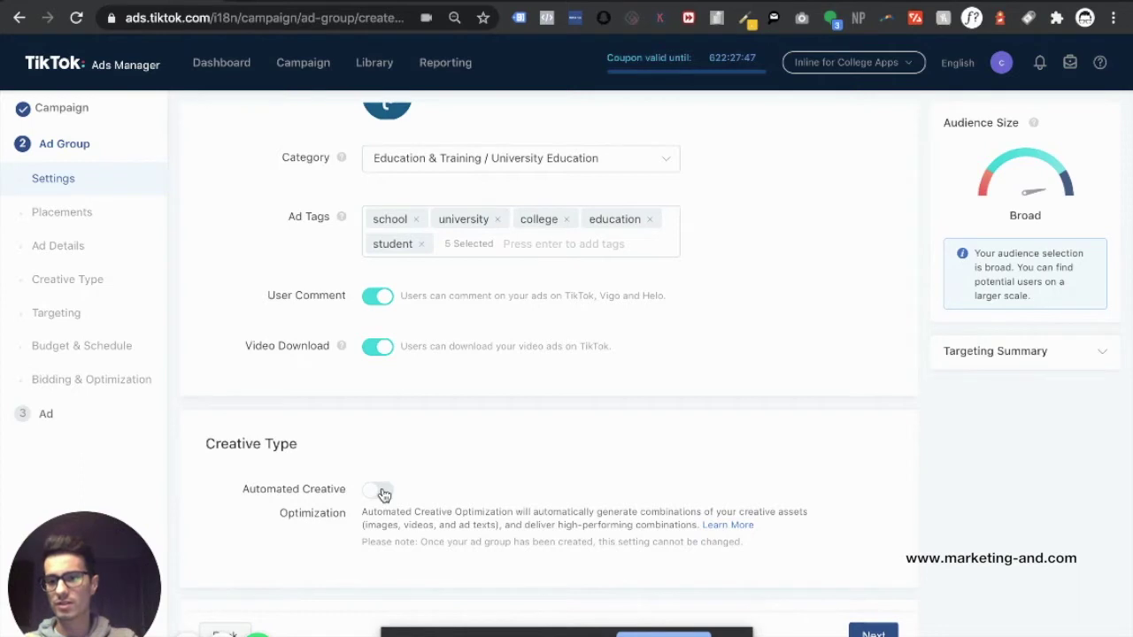
left_click(380, 493)
- Restrict the ad group's demographic targeting to the 18-24 age range
scroll(298, 512, "down", 1)
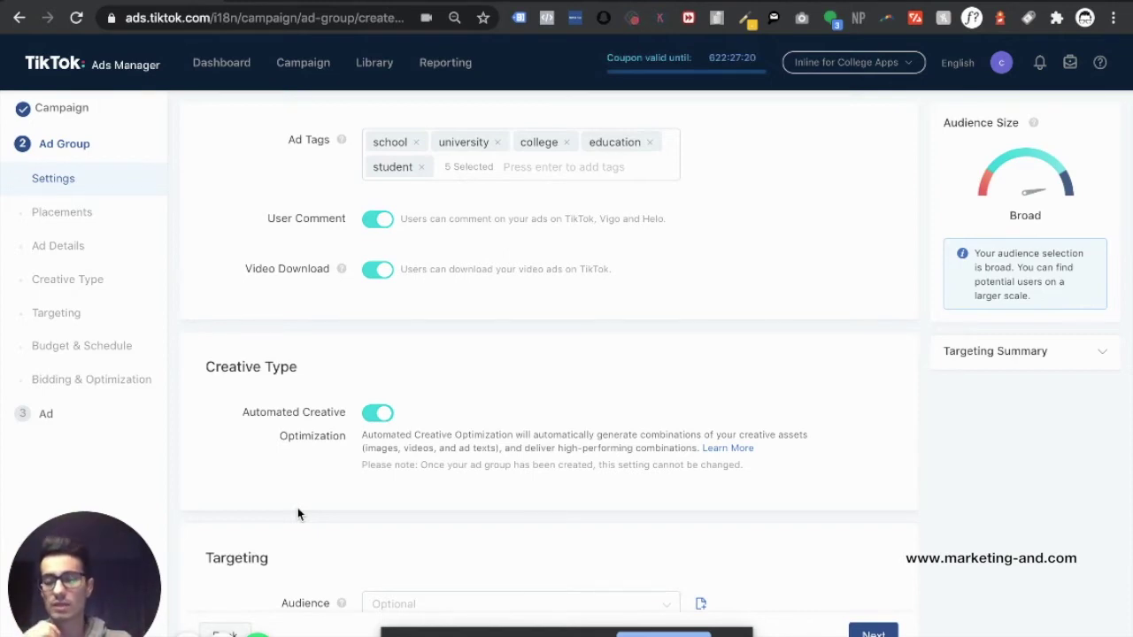
scroll(298, 514, "down", 1)
scroll(298, 515, "down", 1)
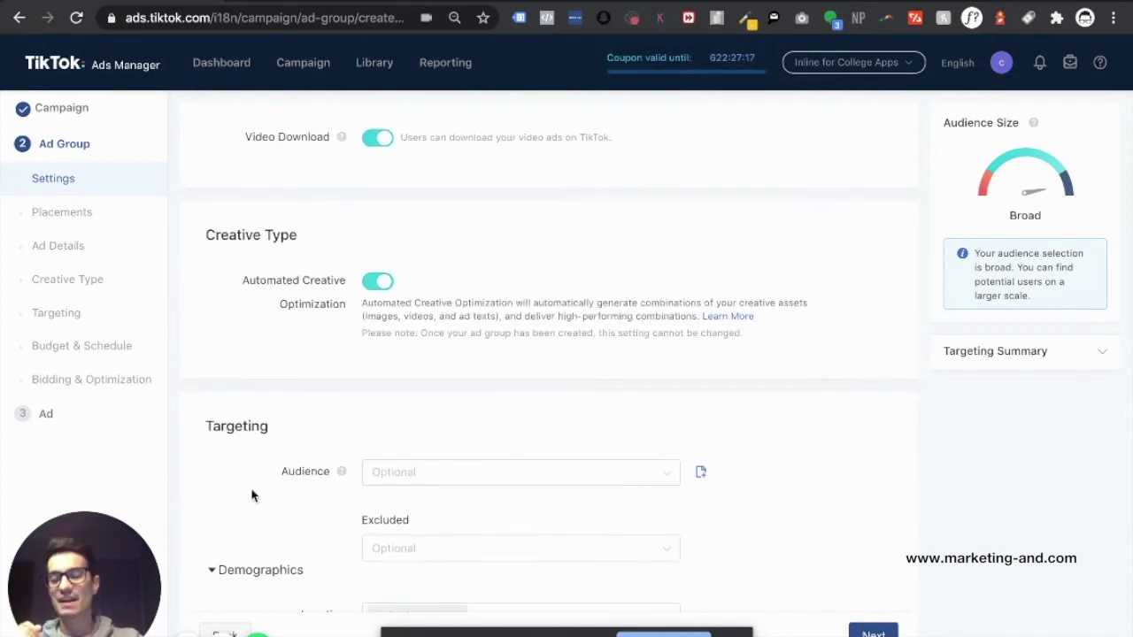
scroll(252, 495, "down", 1)
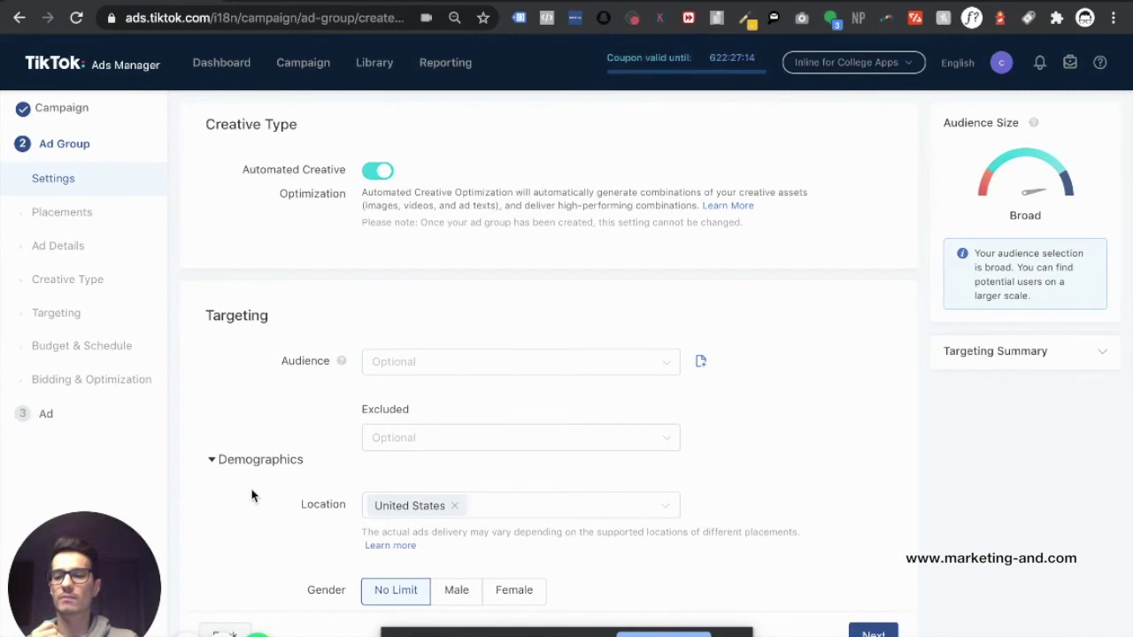
scroll(251, 495, "down", 1)
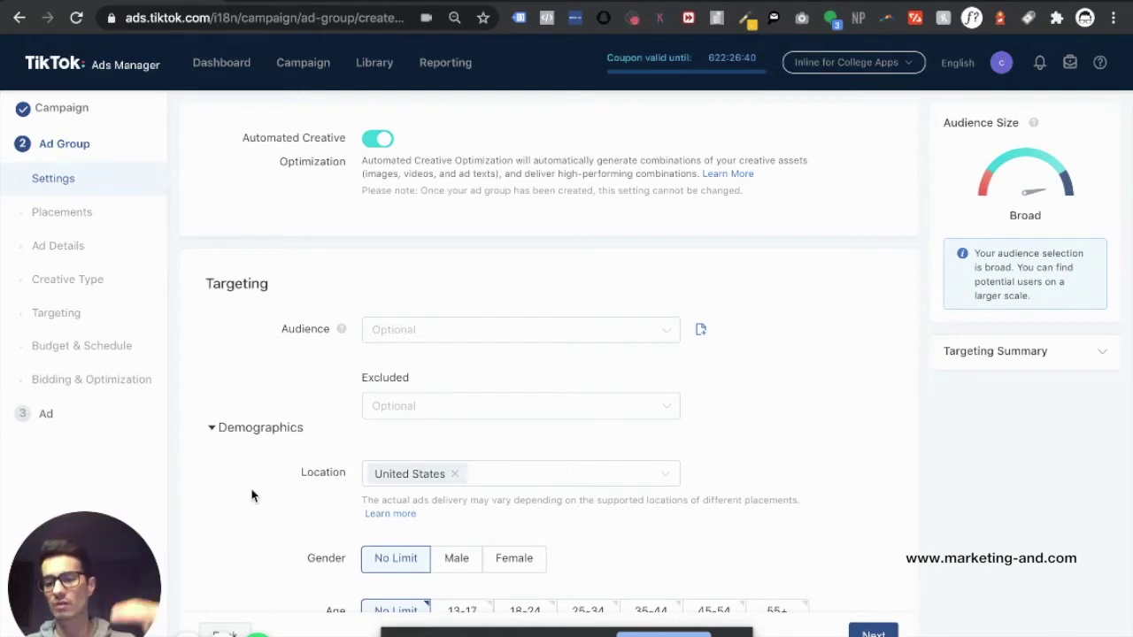
scroll(258, 491, "down", 2)
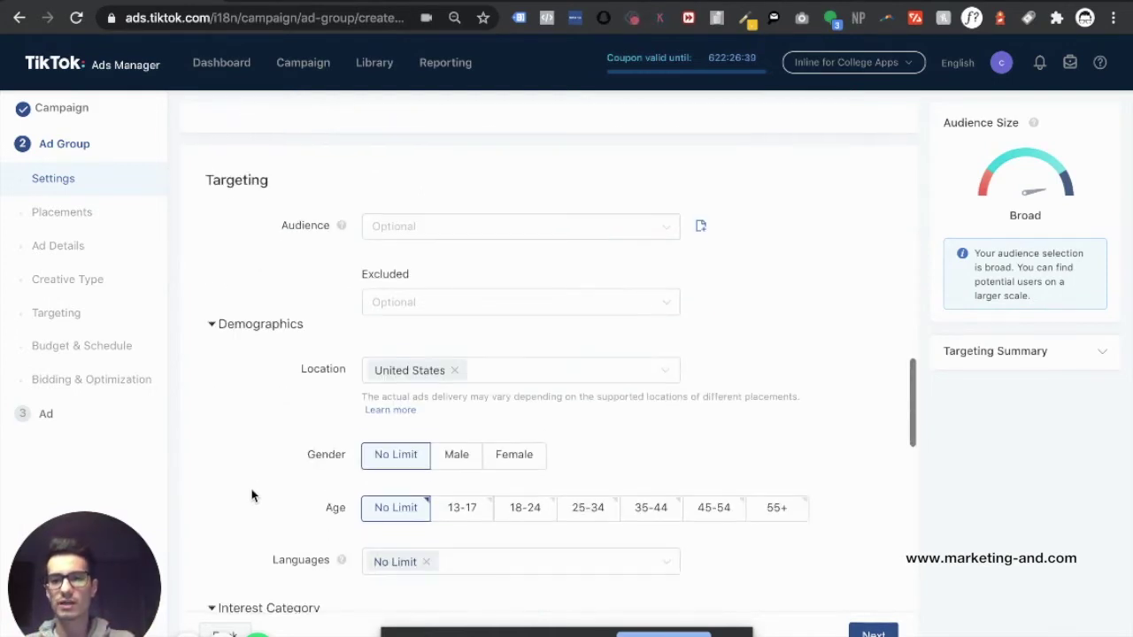
scroll(265, 485, "down", 1)
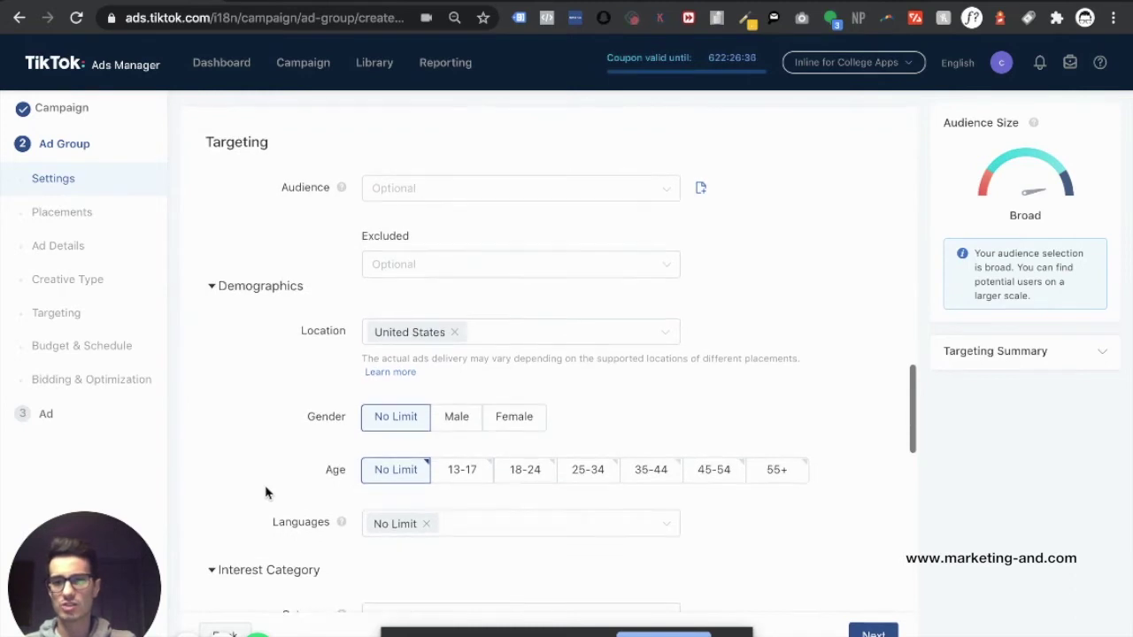
scroll(301, 487, "down", 1)
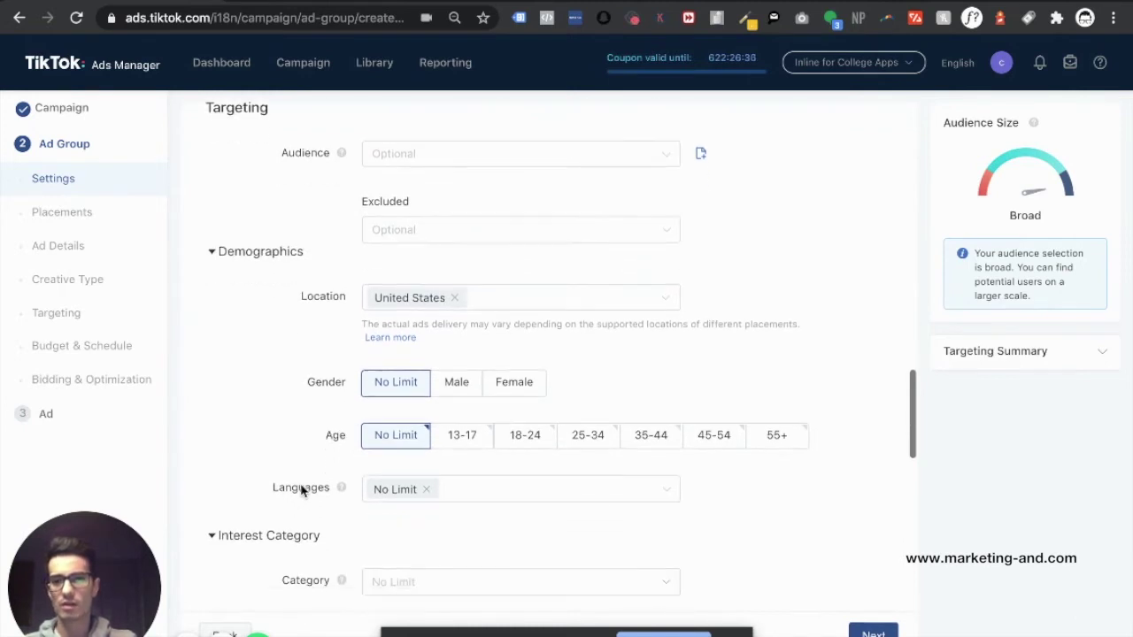
left_click(527, 428)
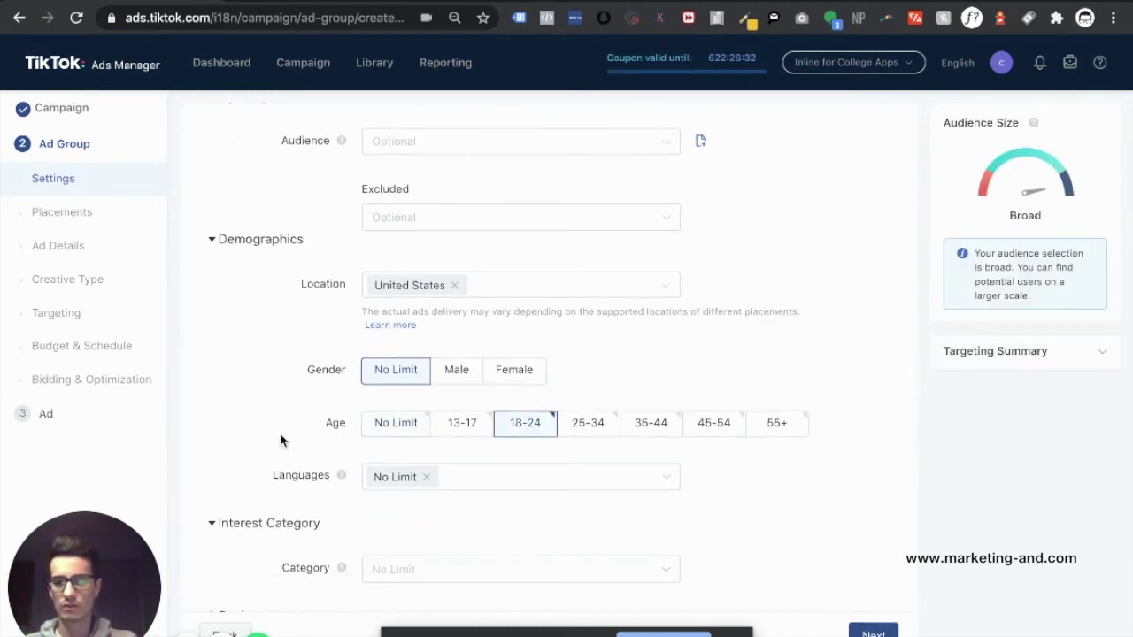
- Add Education as the targeted interest category for the ad group
scroll(385, 468, "down", 1)
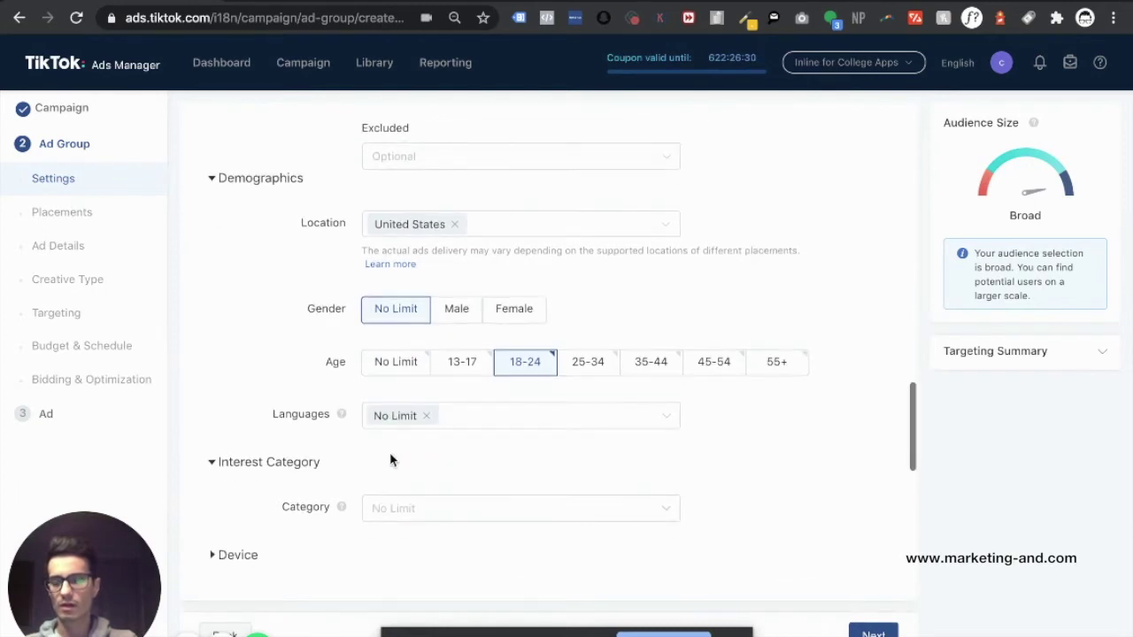
scroll(392, 460, "down", 1)
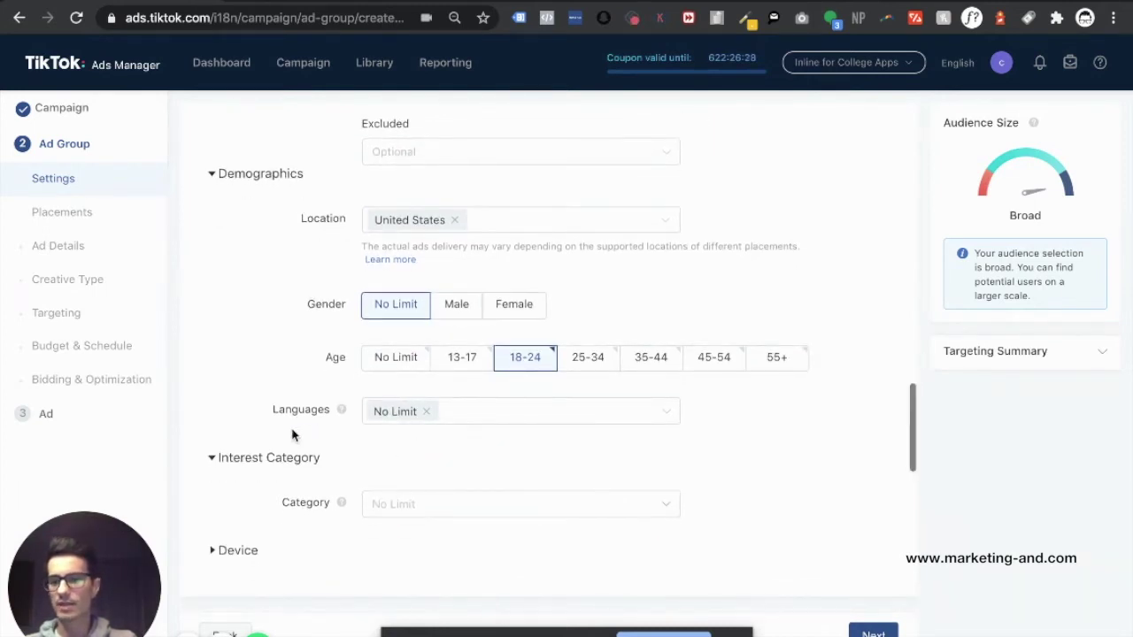
scroll(417, 480, "down", 1)
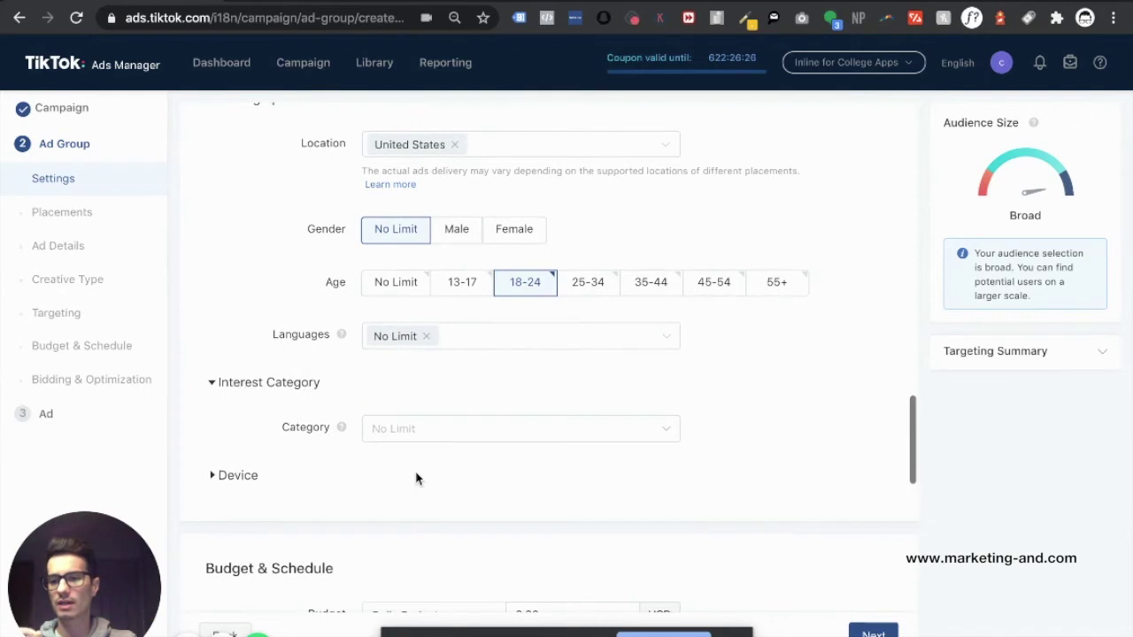
left_click(438, 427)
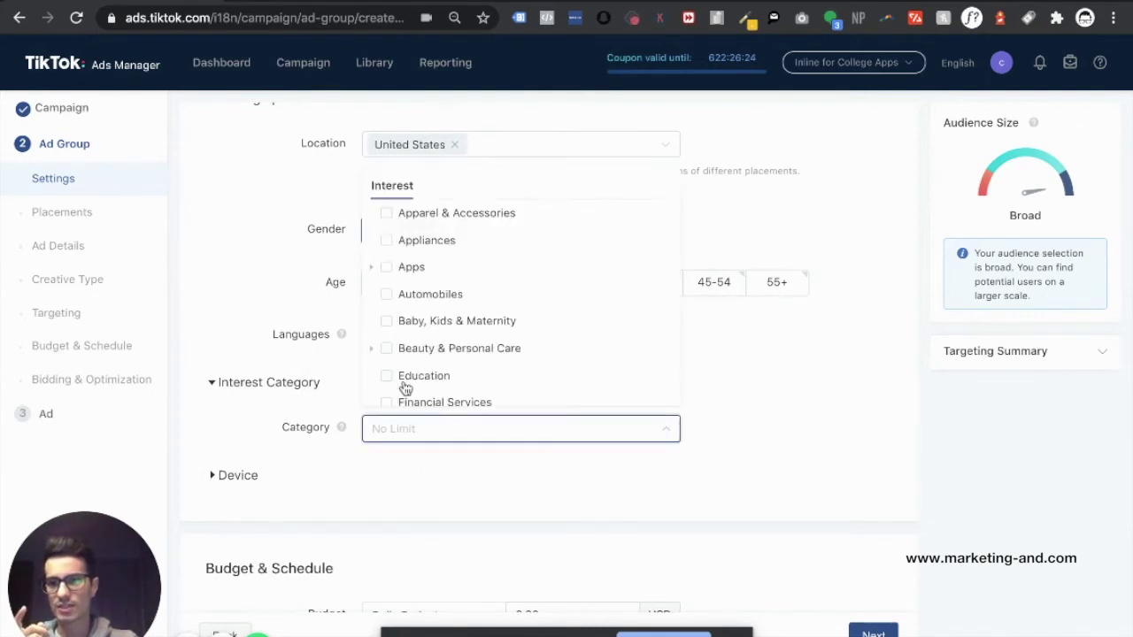
mouse_move(421, 360)
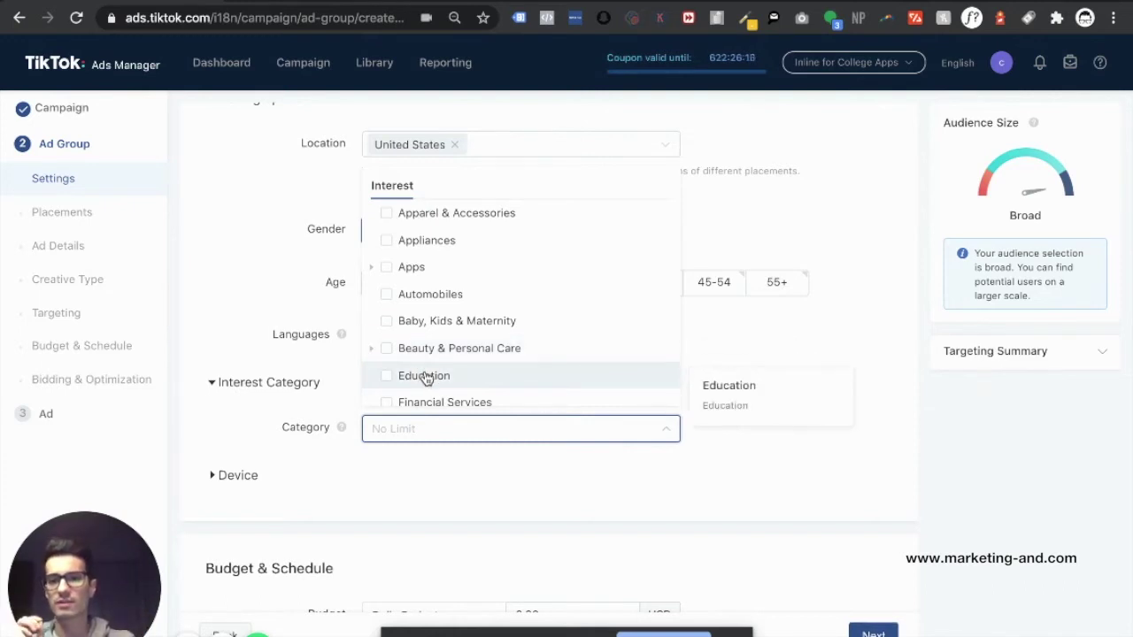
left_click(426, 378)
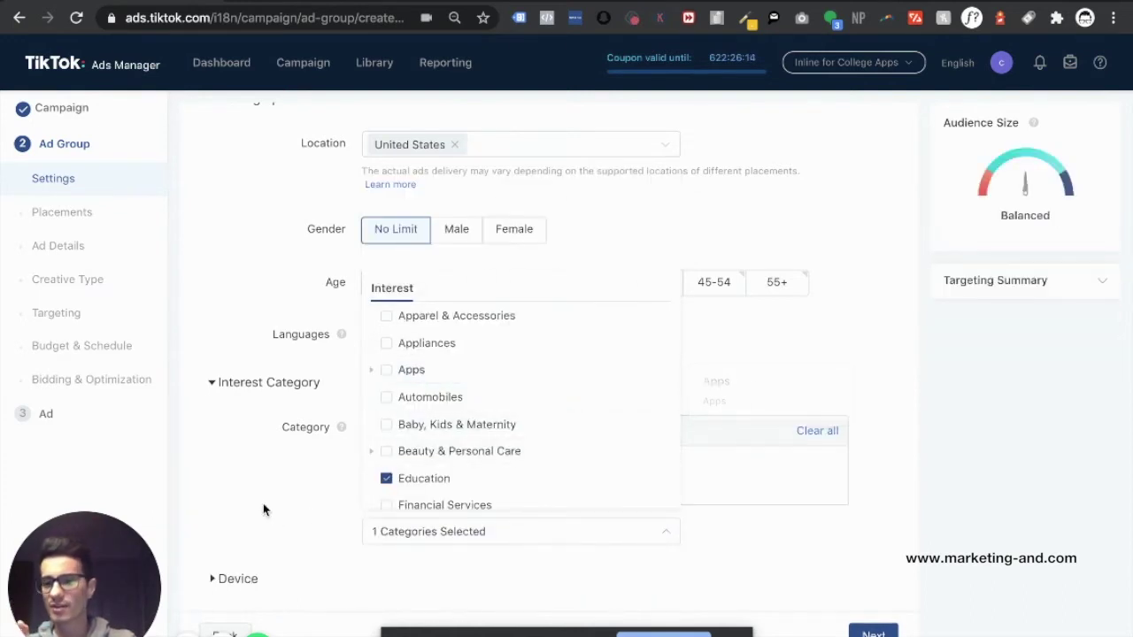
- Add the Tools subcategory under Apps to the ad group's targeted interest categories
left_click(372, 379)
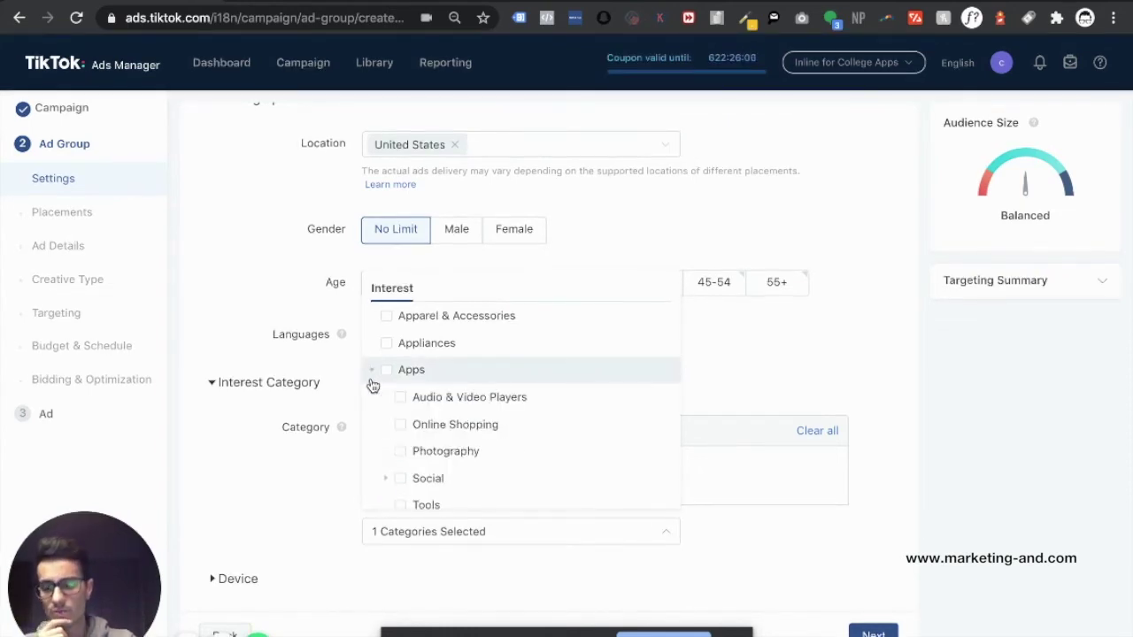
scroll(373, 387, "down", 2)
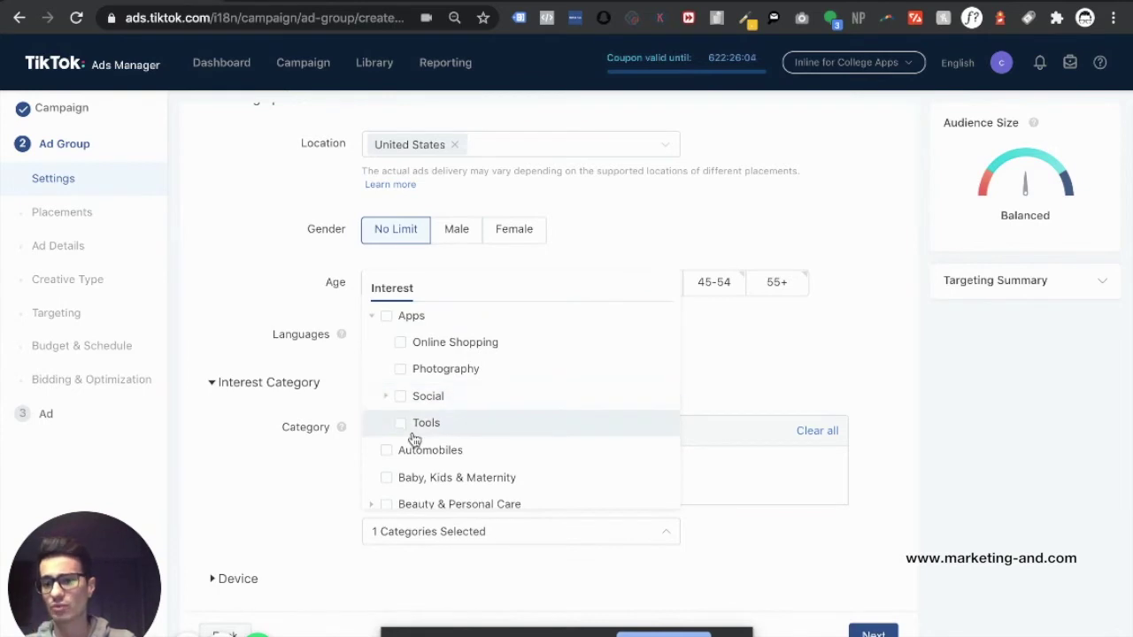
left_click(415, 440)
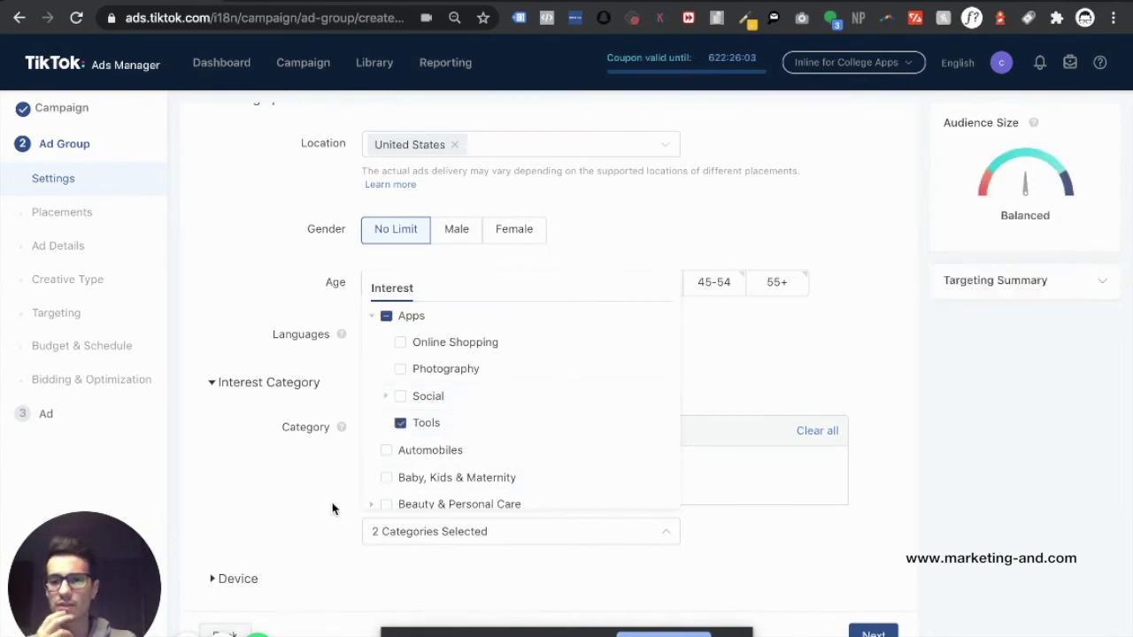
left_click(332, 508)
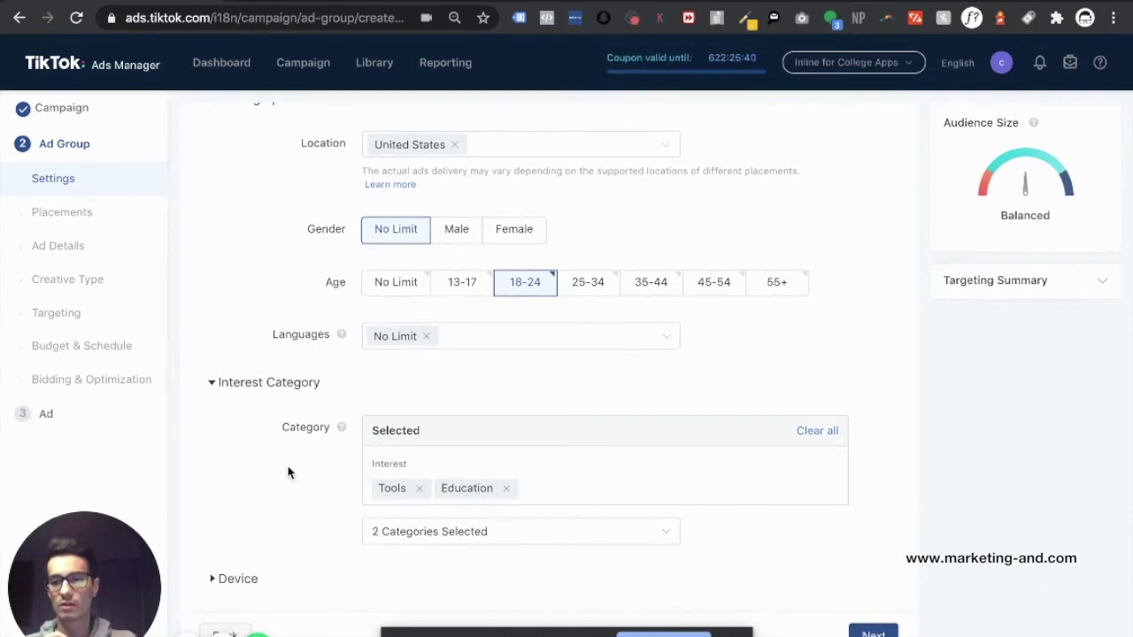
- Set the ad group's daily budget to 20 USD
scroll(288, 474, "down", 2)
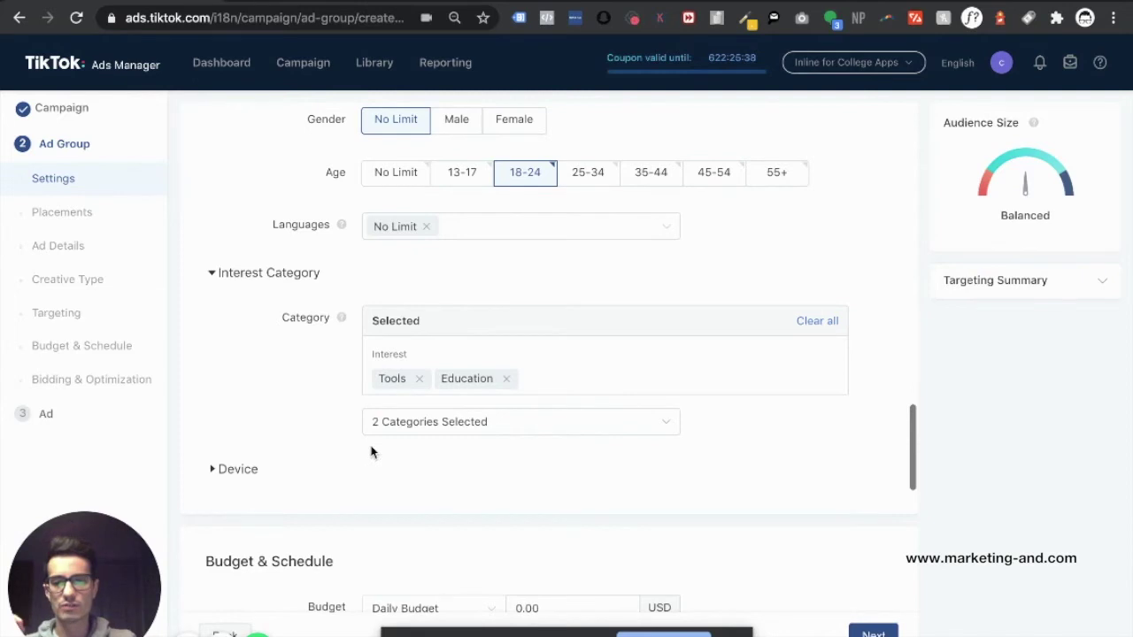
scroll(371, 451, "down", 1)
scroll(371, 451, "down", 1)
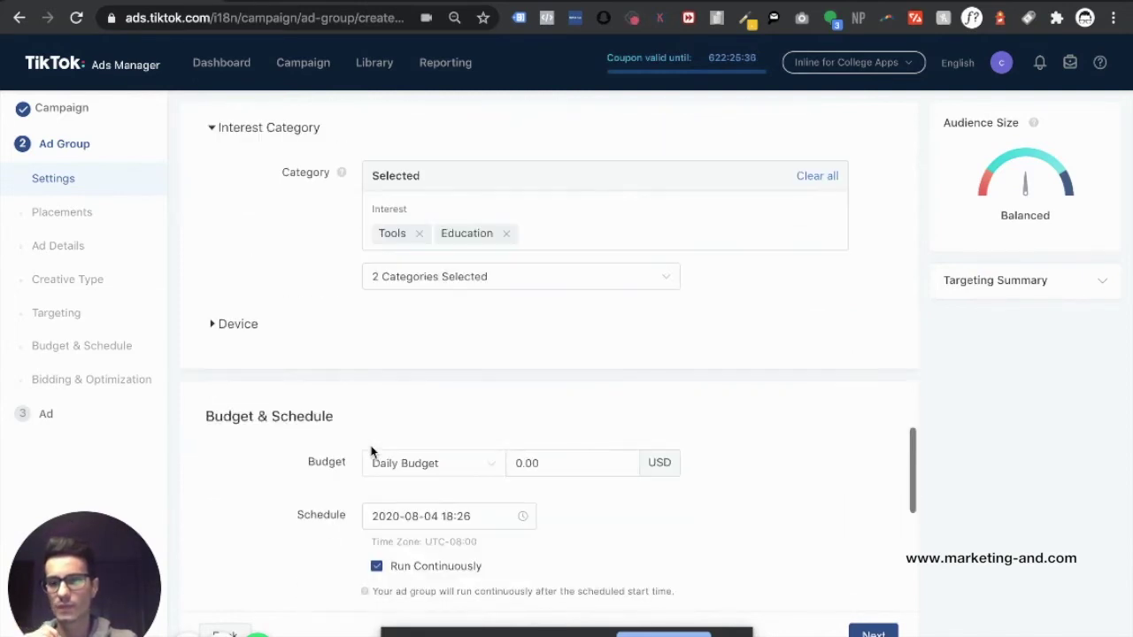
double_click(539, 460)
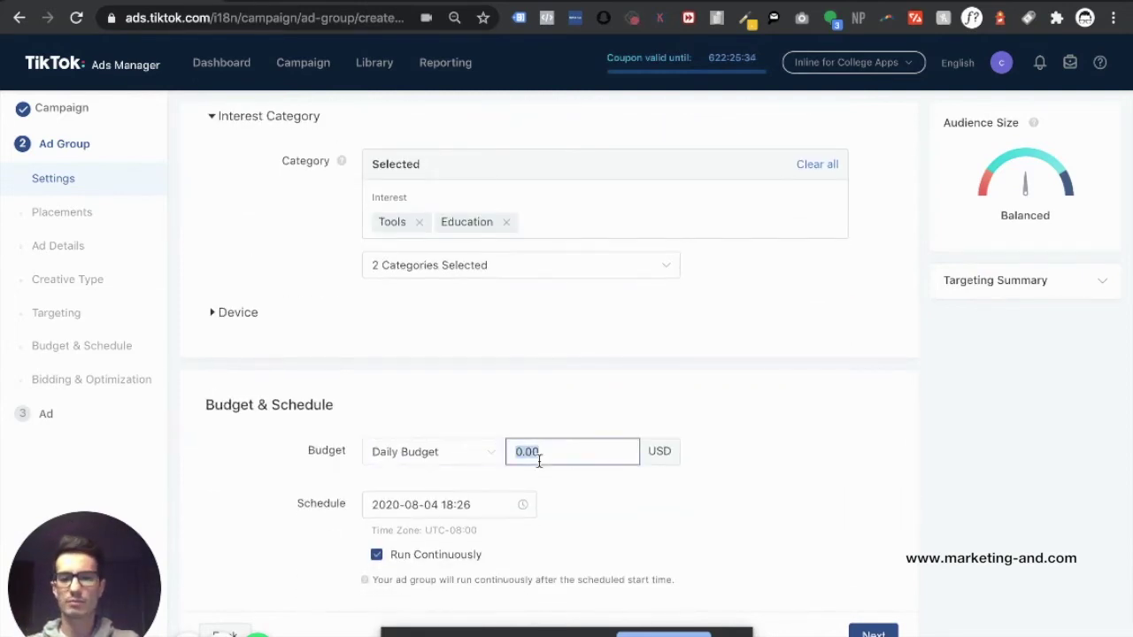
type("20")
left_click(524, 396)
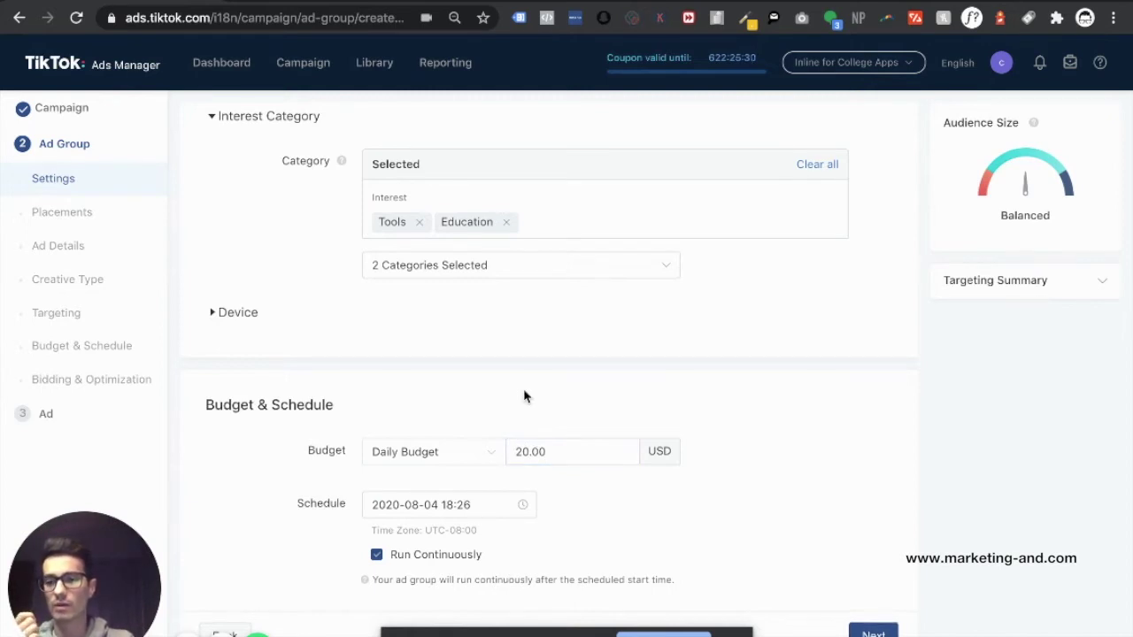
- Review the ad group's schedule, dayparting, and bidding and optimization settings
scroll(552, 434, "down", 2)
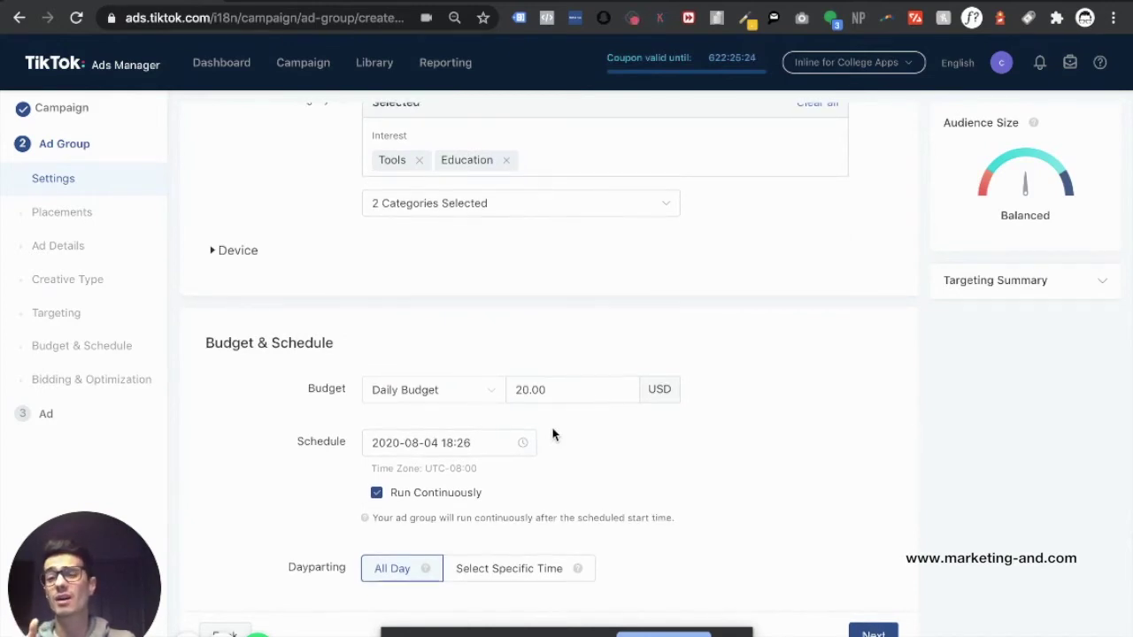
scroll(553, 434, "down", 1)
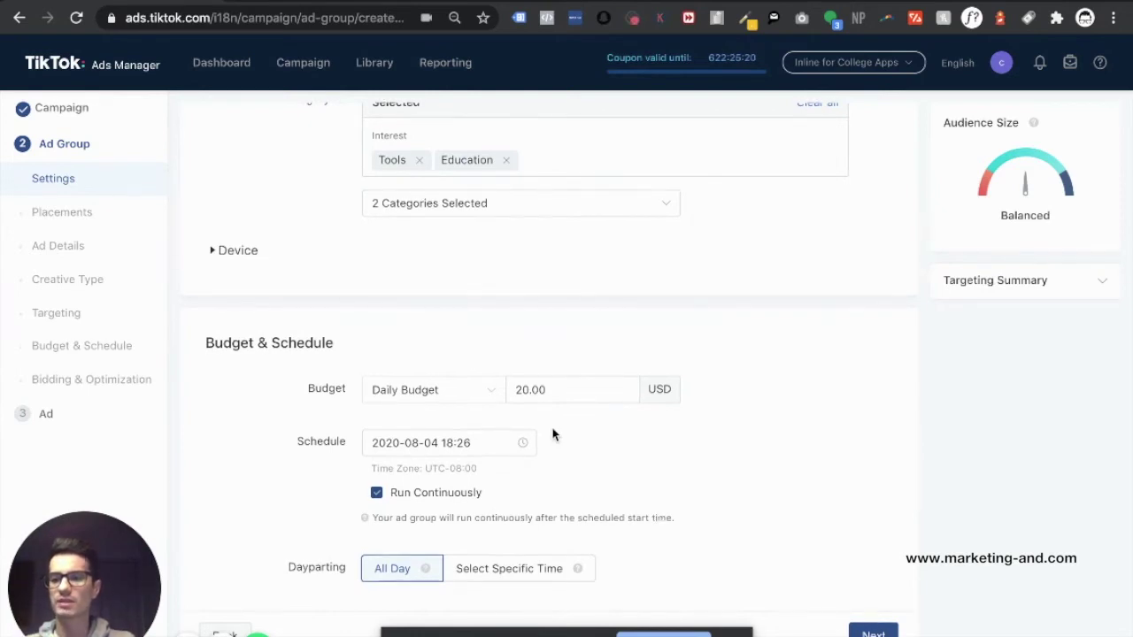
scroll(552, 433, "up", 1)
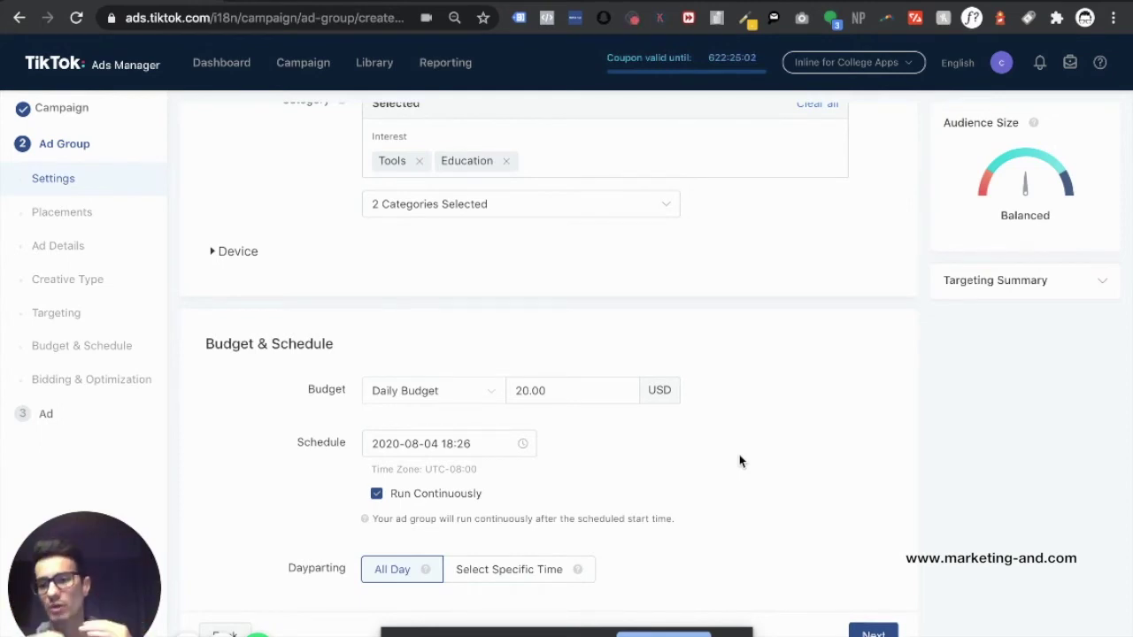
scroll(741, 461, "down", 3)
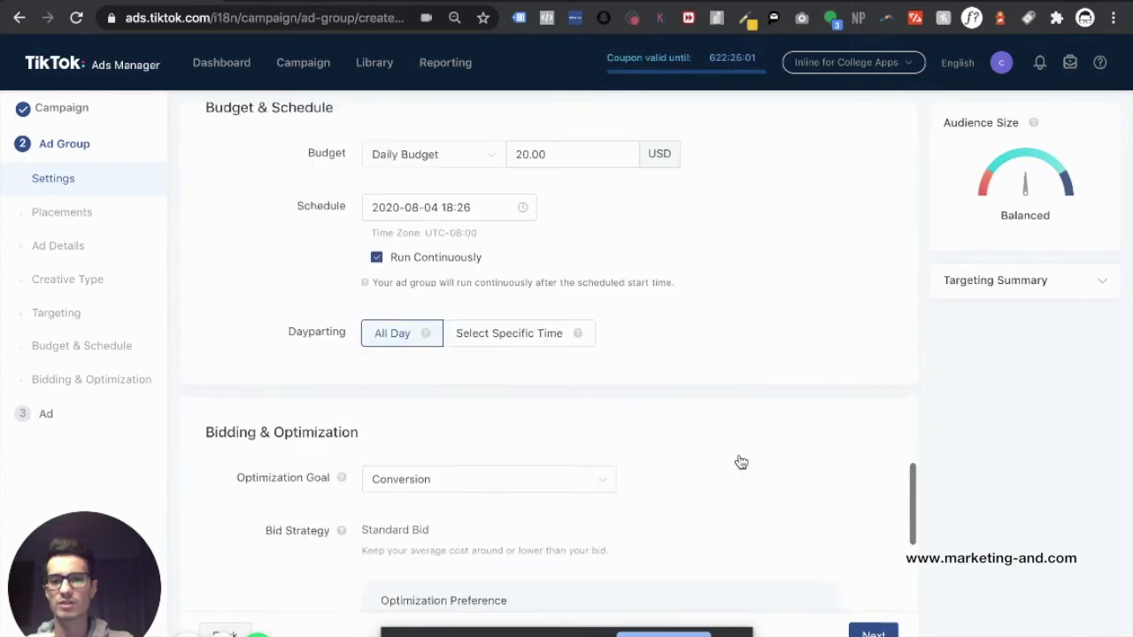
scroll(367, 336, "down", 1)
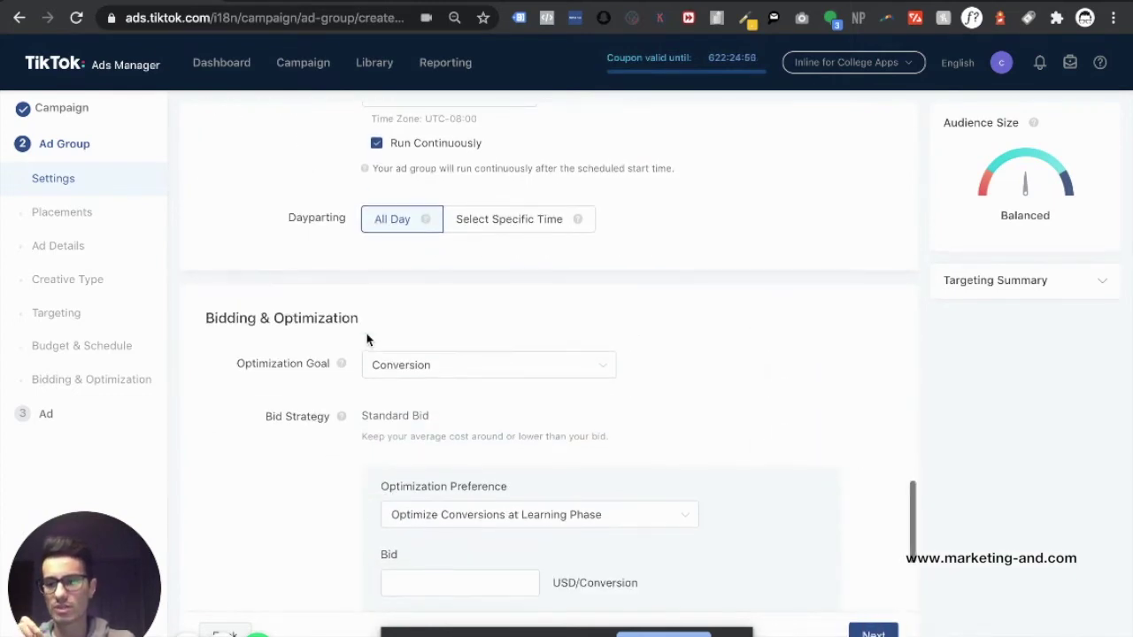
scroll(367, 339, "down", 1)
scroll(368, 342, "up", 1)
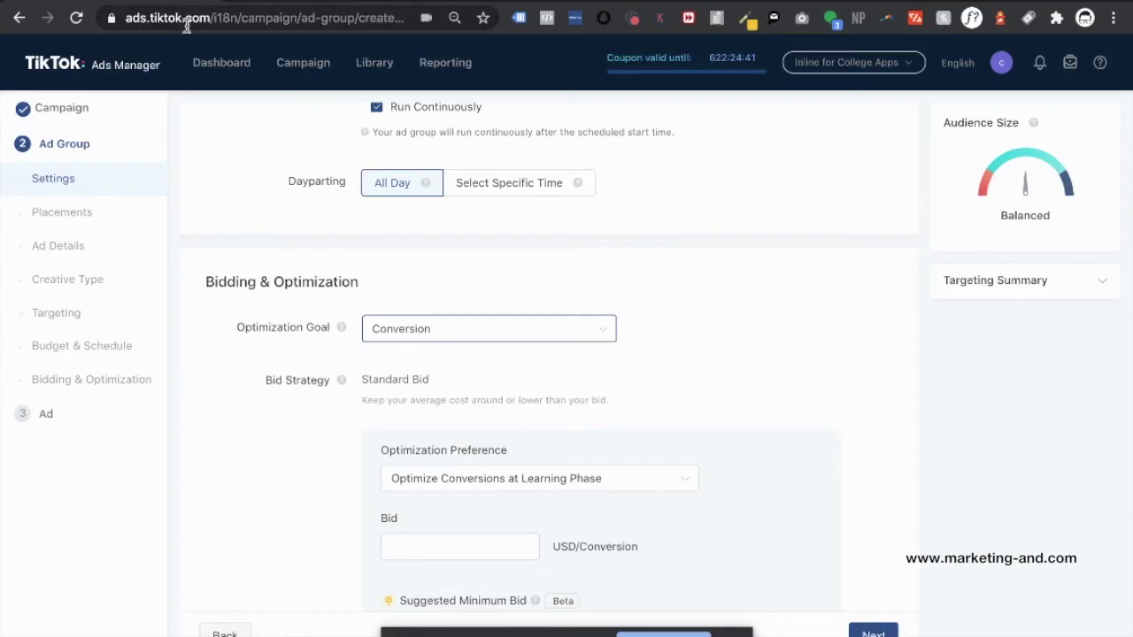
- Open the ad group page's address in a new browser tab, and check the original page's optimization goal options
left_click(185, 21)
key("ctrl+c")
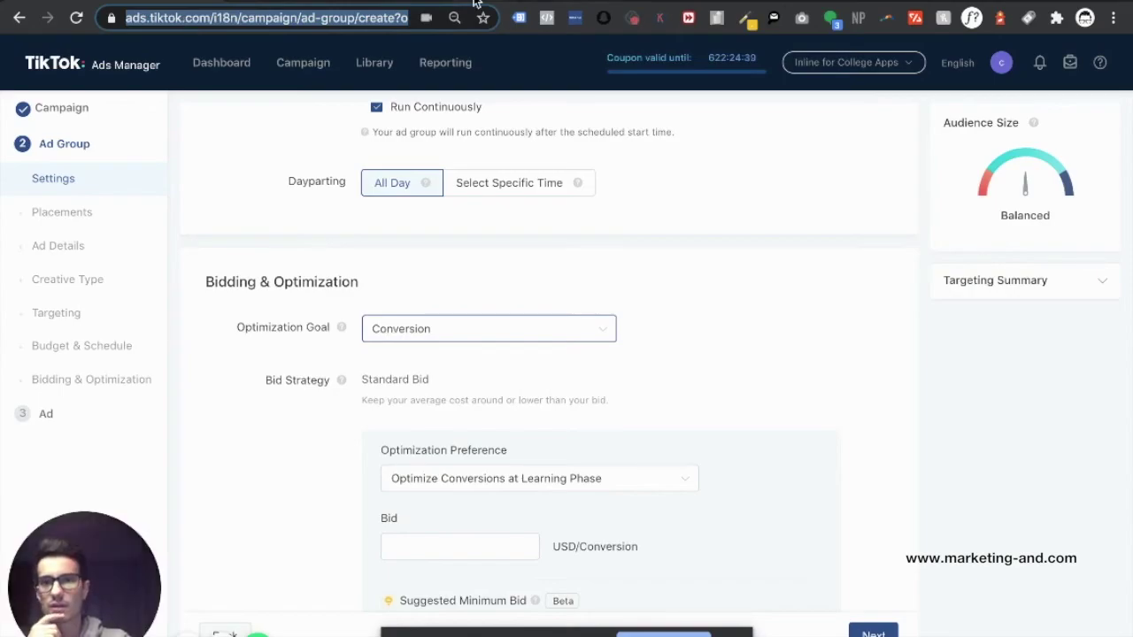
key("ctrl+t")
key("ctrl+v")
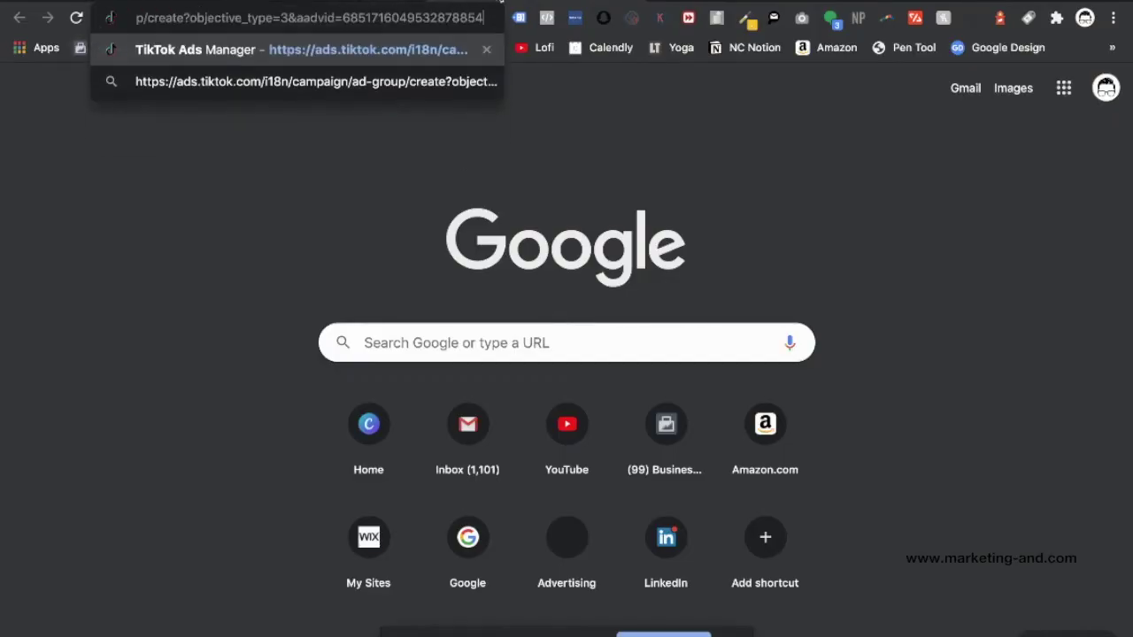
key("Return")
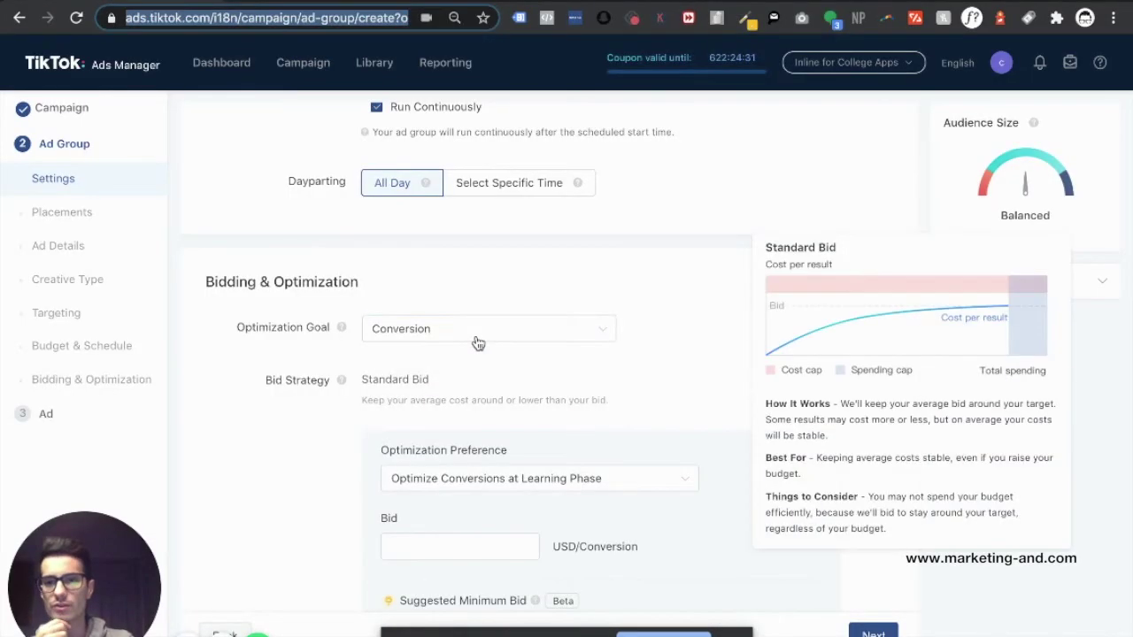
left_click(475, 339)
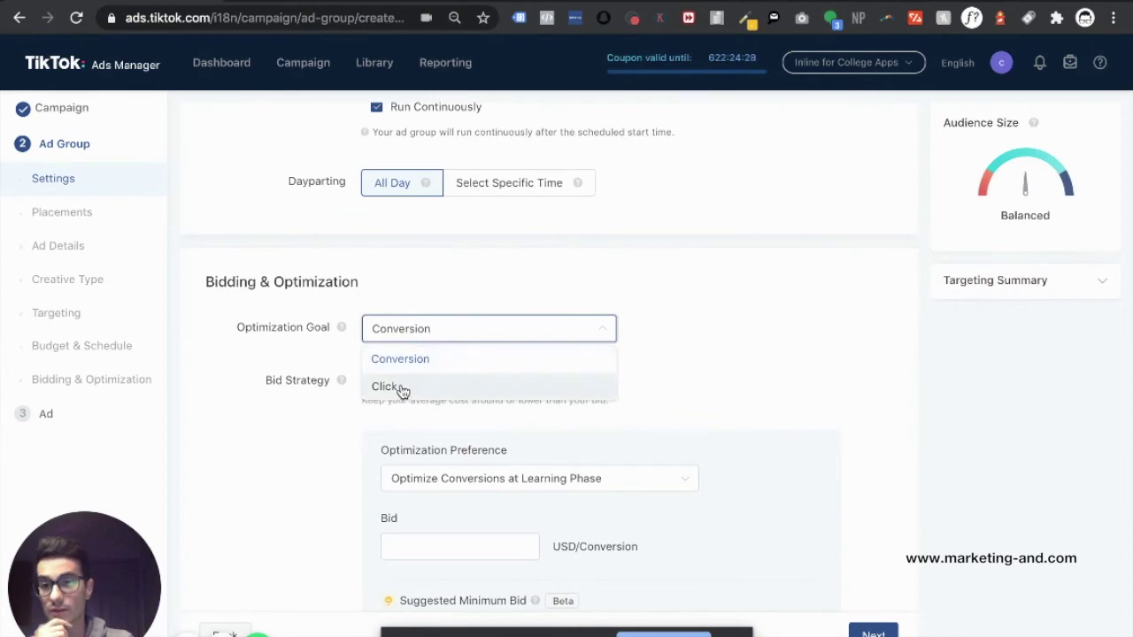
left_click(266, 457)
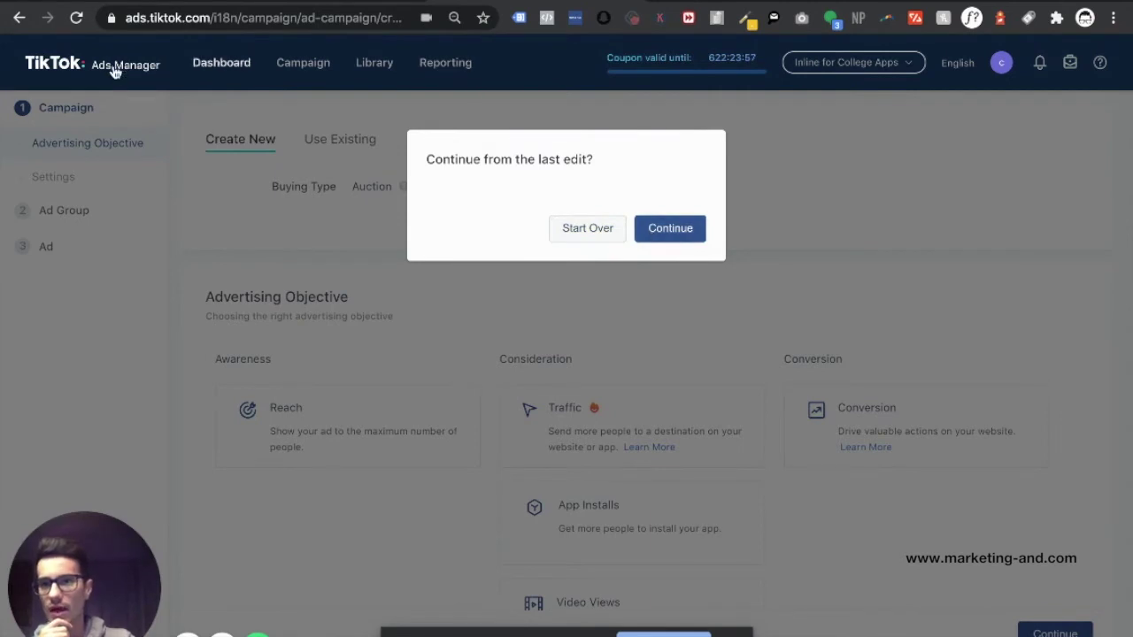
- Try to leave the campaign creation page for the Dashboard in the second browser tab
left_click(202, 62)
left_click(613, 217)
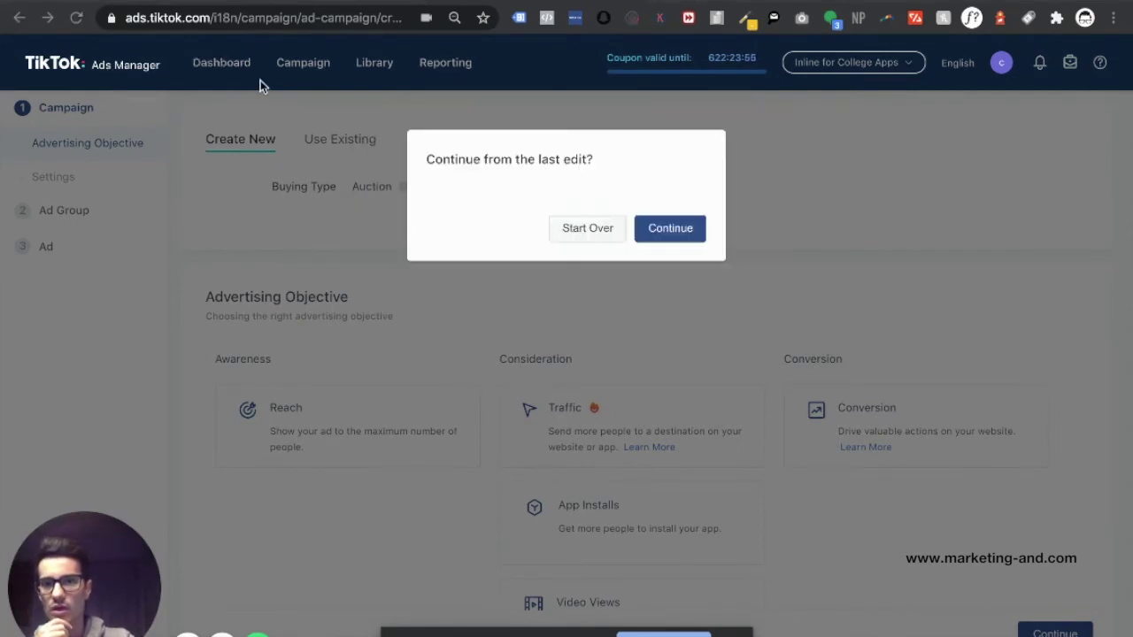
left_click(228, 63)
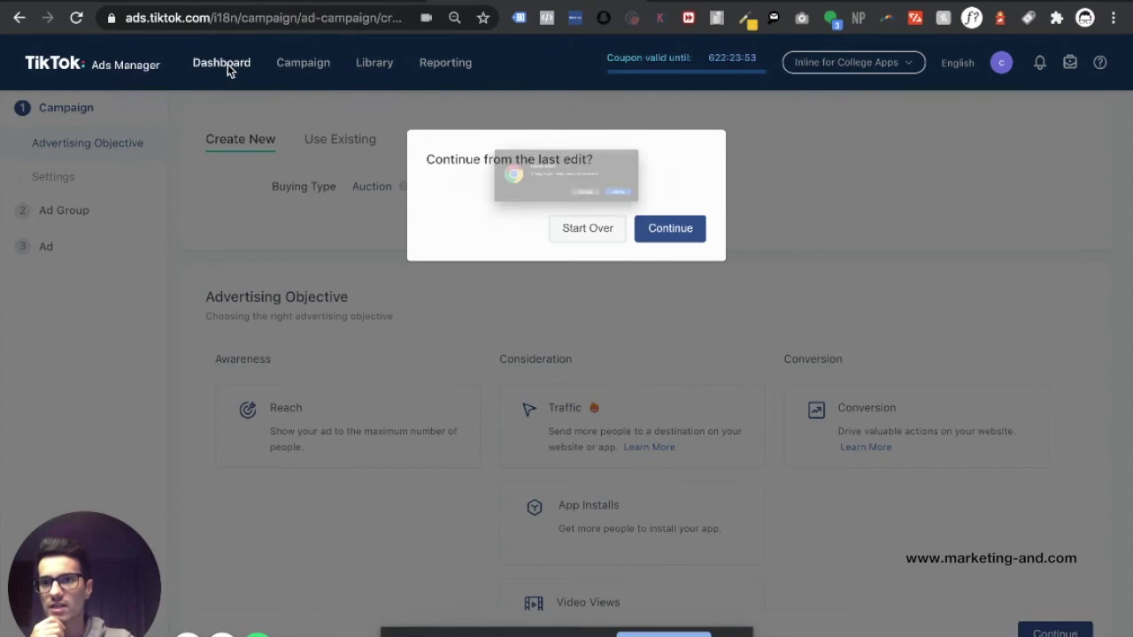
left_click(699, 216)
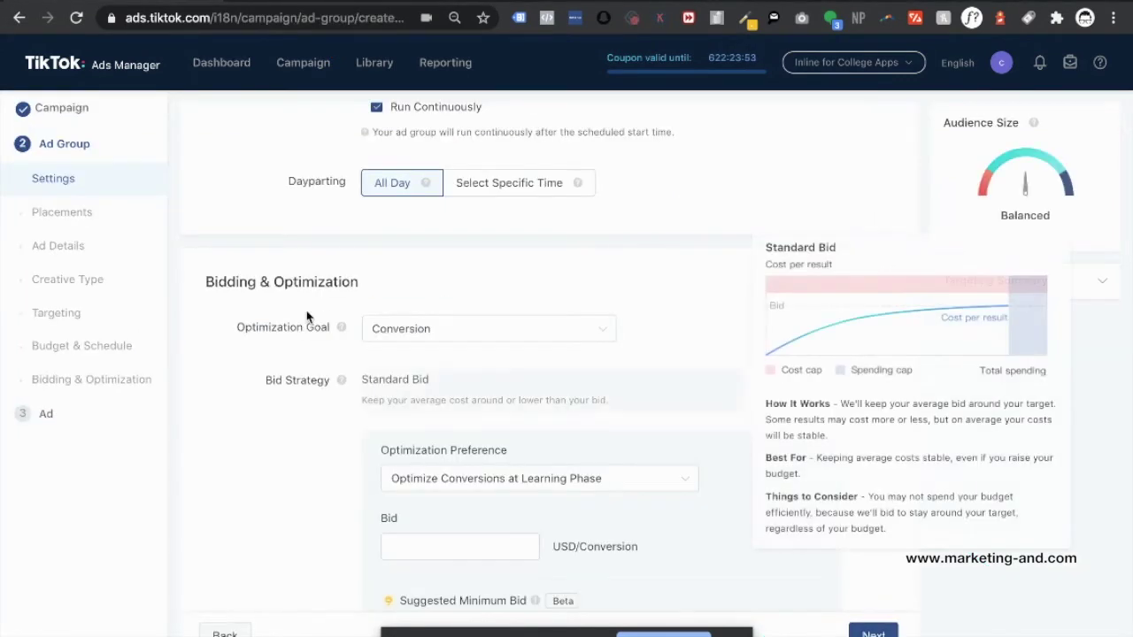
- Set the bid strategy's optimization preference to Optimize Clicks at Learning Phase
scroll(296, 322, "down", 1)
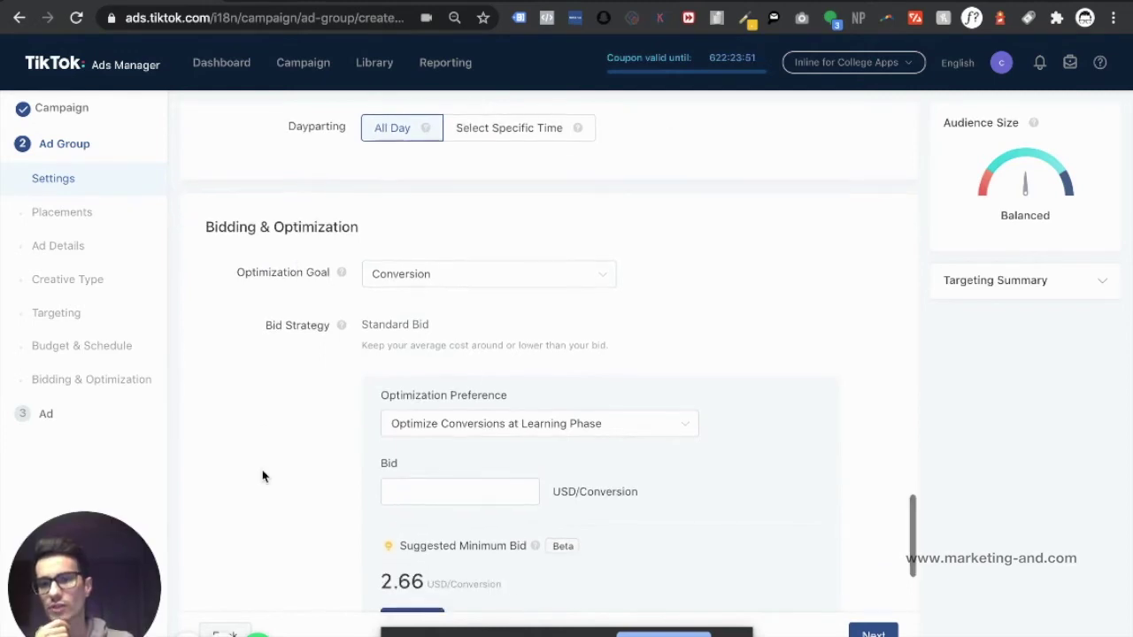
scroll(262, 477, "down", 2)
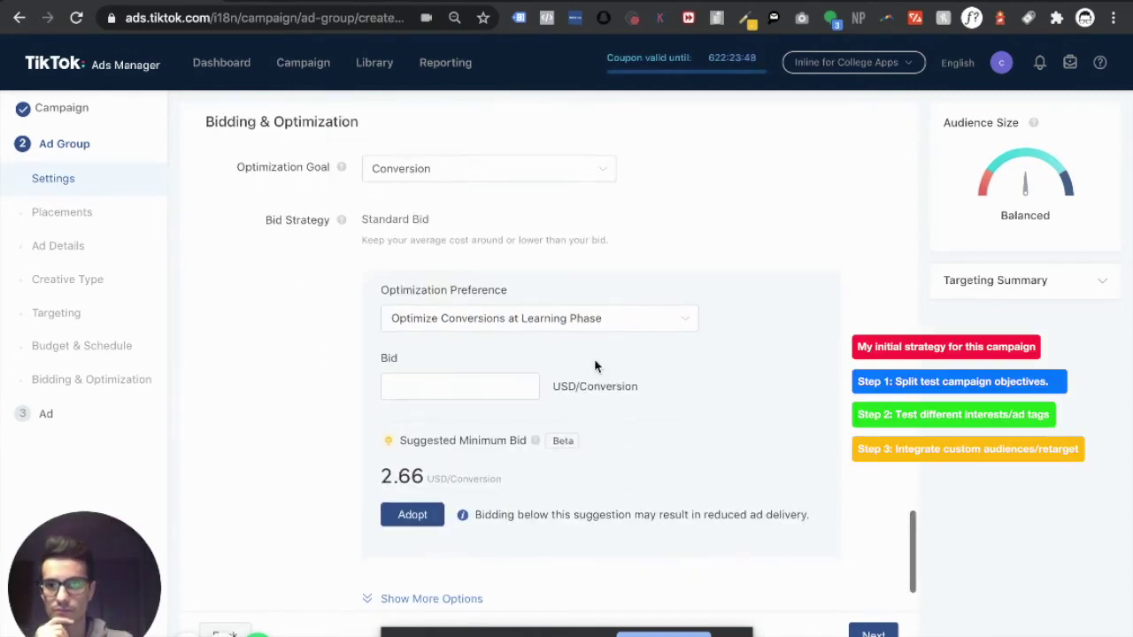
left_click(592, 328)
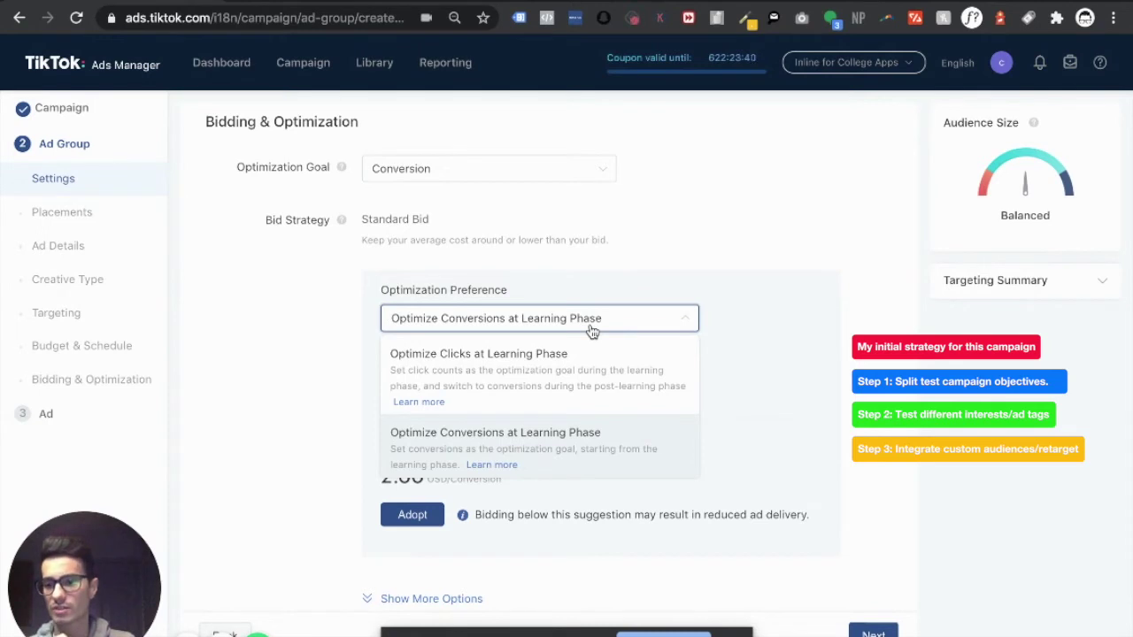
left_click(602, 373)
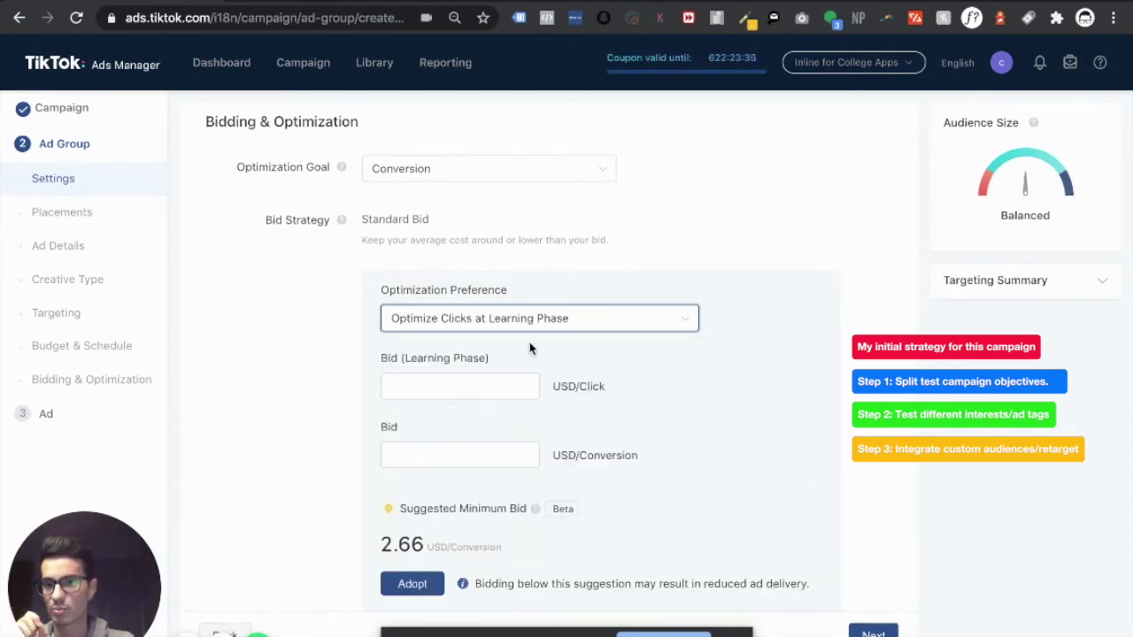
- Enter 20 USD per click as the learning phase bid
left_click(494, 382)
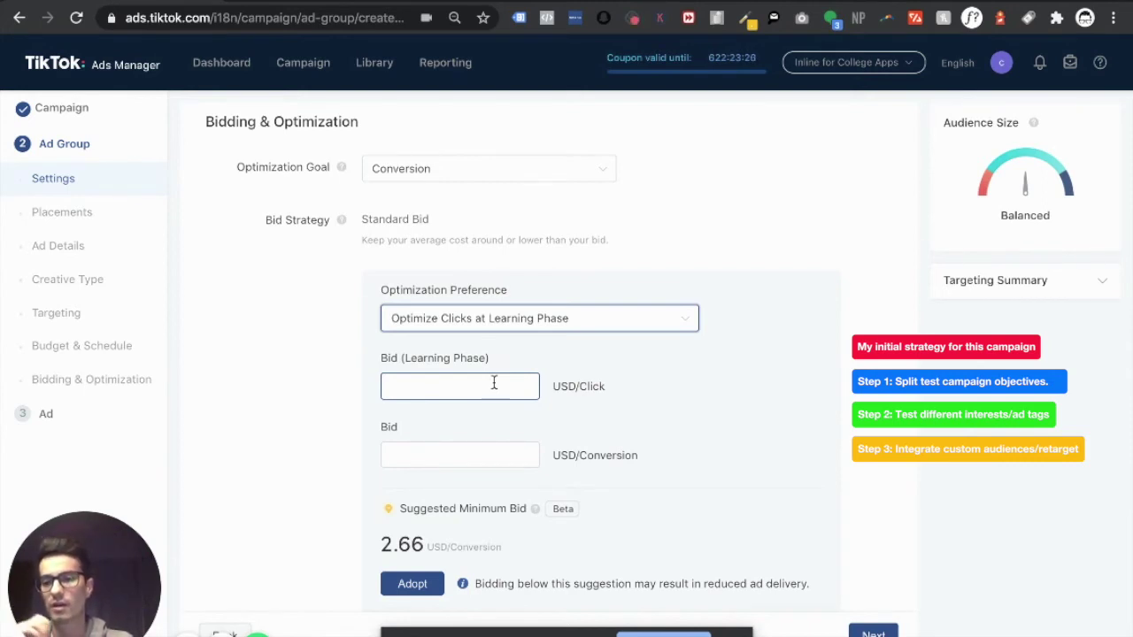
left_click(494, 383)
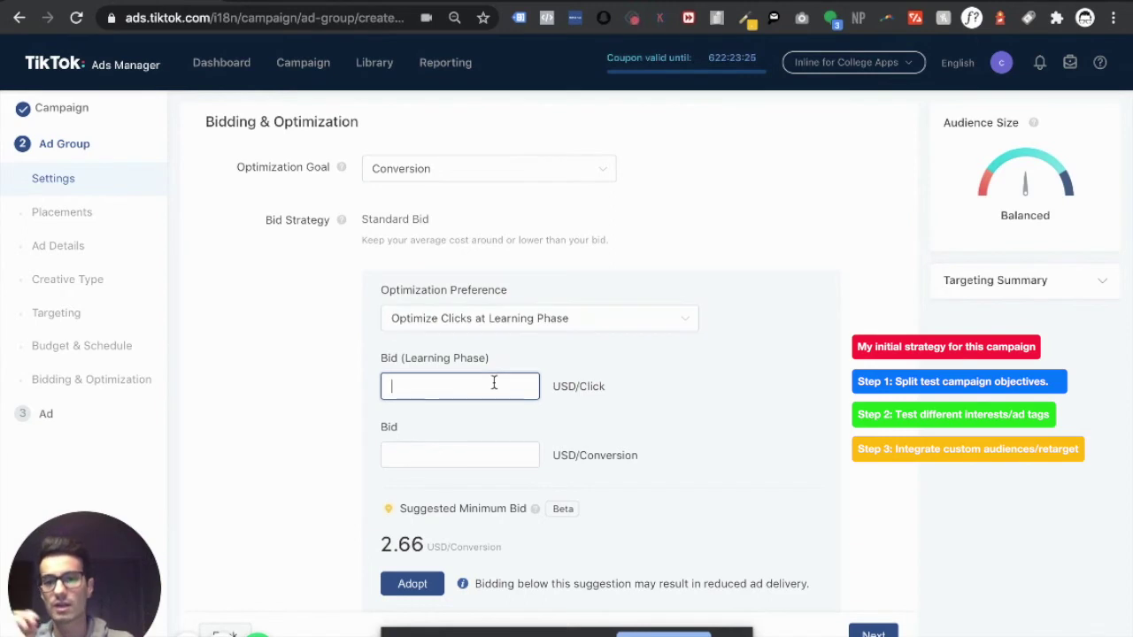
type("20")
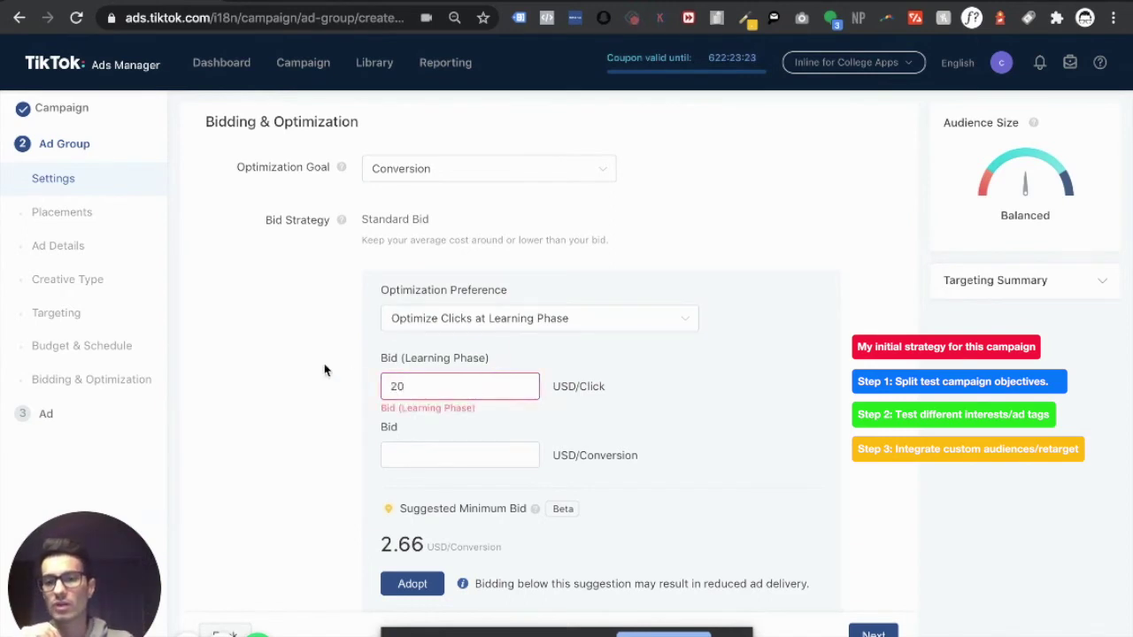
left_click(324, 370)
- Set the learning phase bid to 0.25 USD per click
left_click(458, 384)
double_click(457, 385)
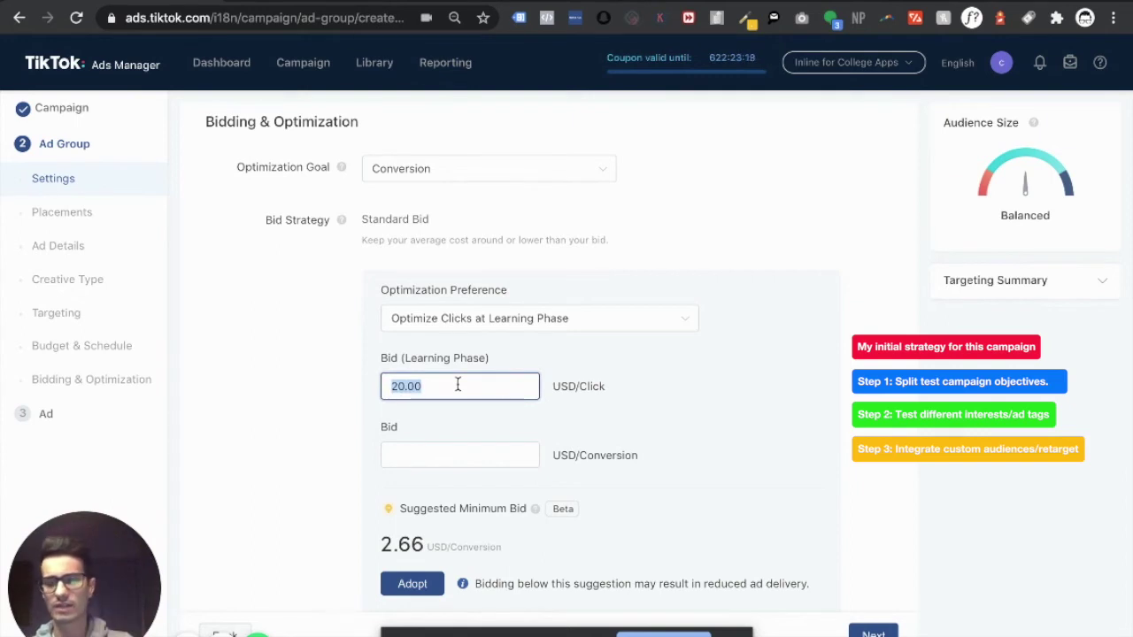
type(".25")
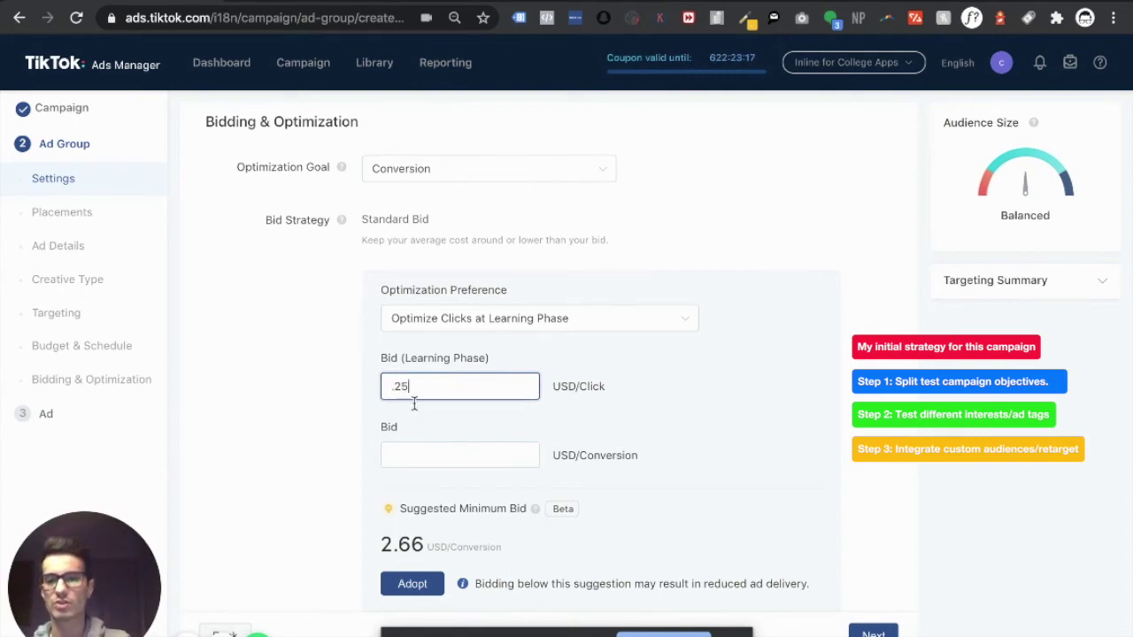
left_click(330, 375)
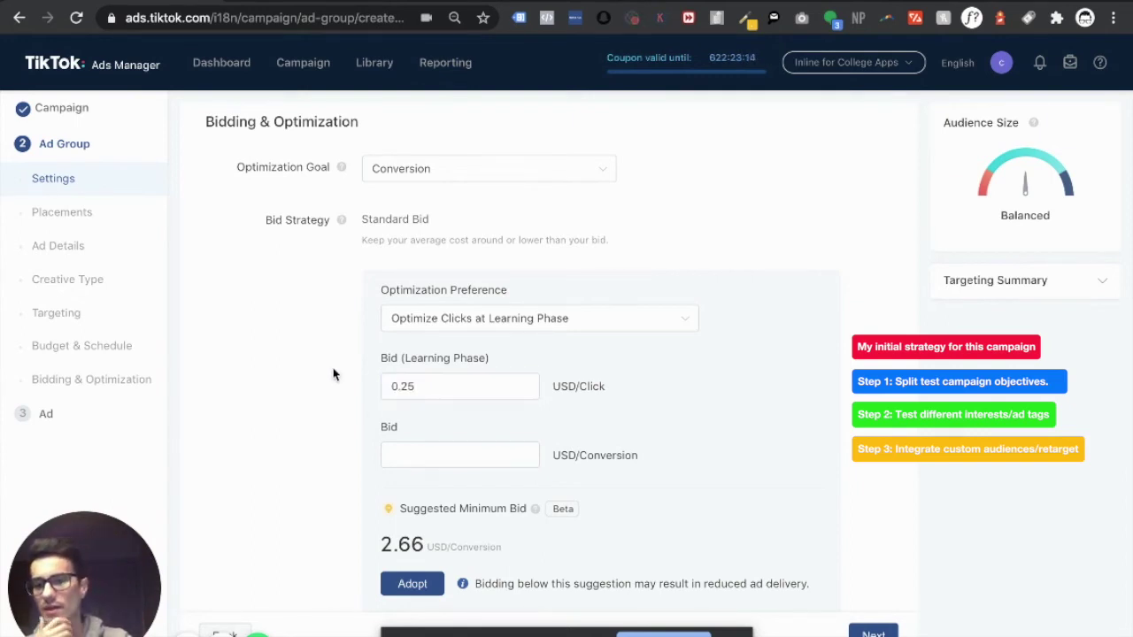
left_click(449, 384)
double_click(449, 384)
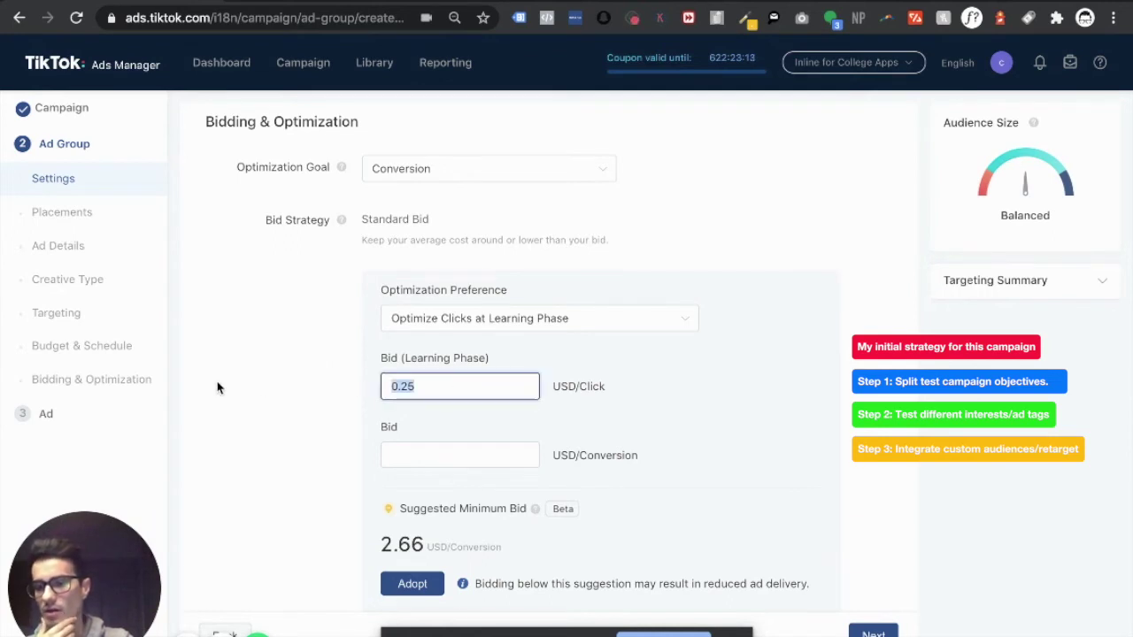
- Set the conversion bid to 1.00 USD per conversion
scroll(344, 413, "down", 2)
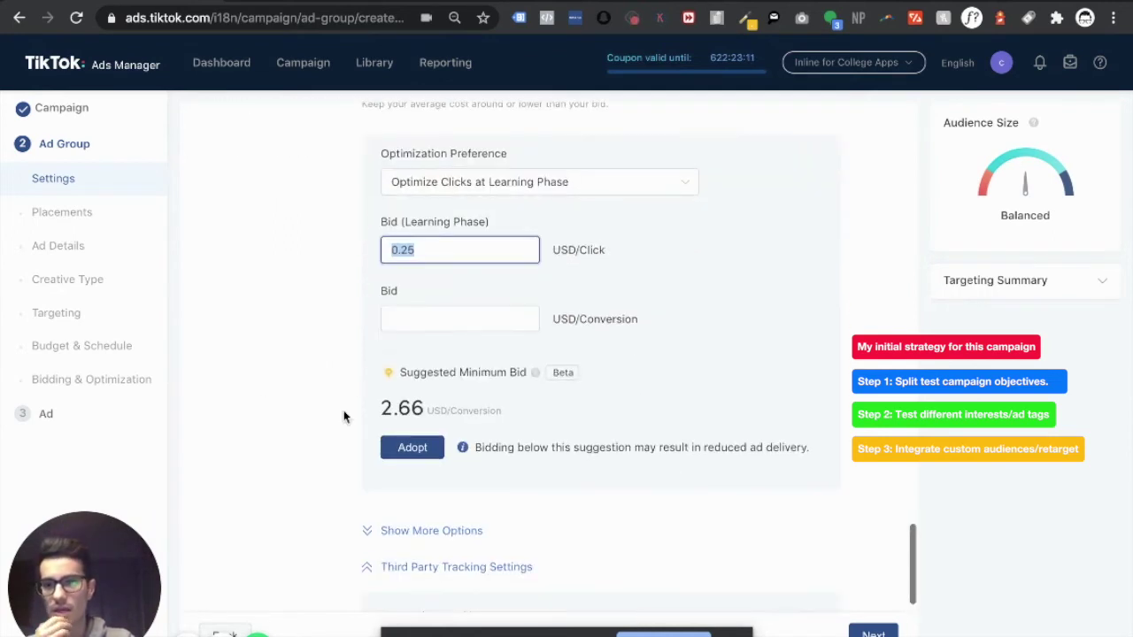
left_click(415, 321)
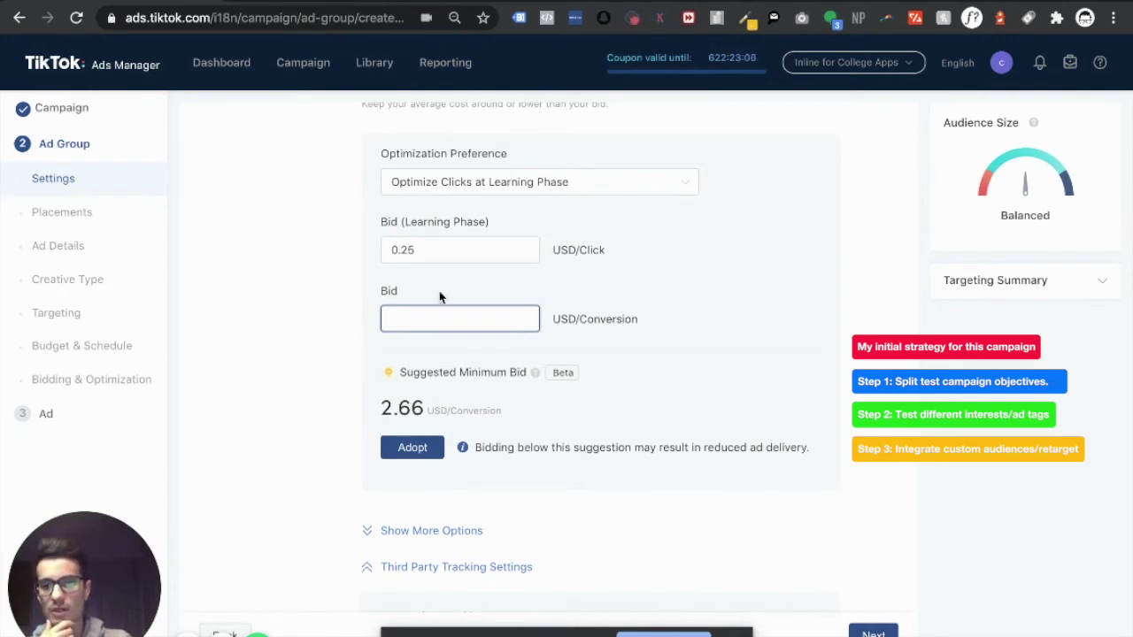
type("1")
left_click(317, 310)
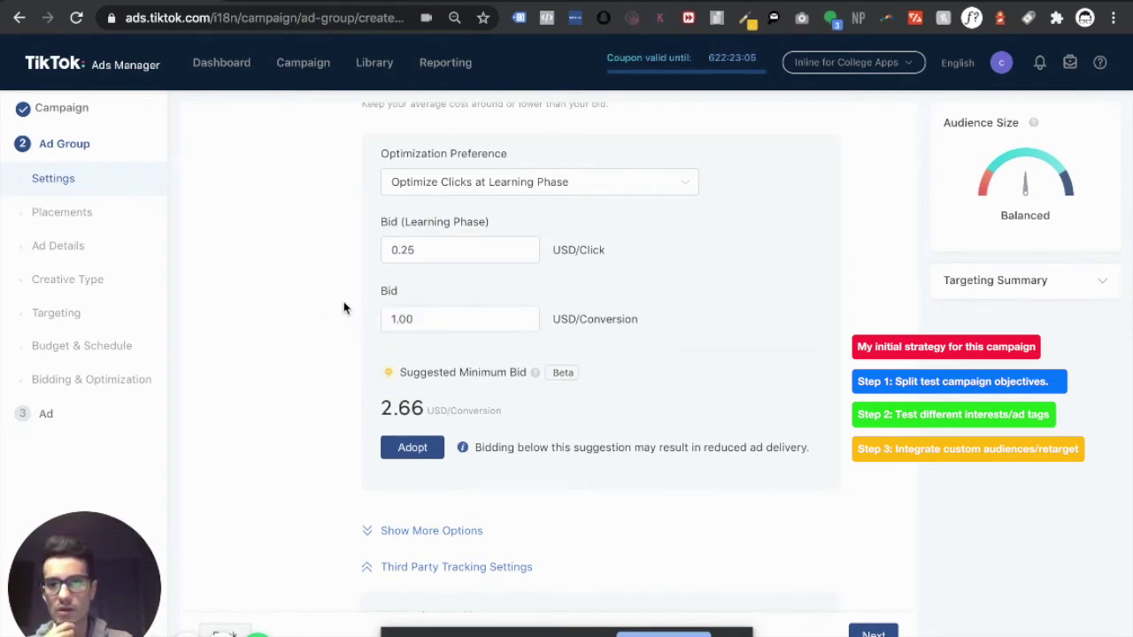
- Compare the suggested minimum bid with the learning phase bid and the conversion bid
left_click_drag(379, 405, 515, 420)
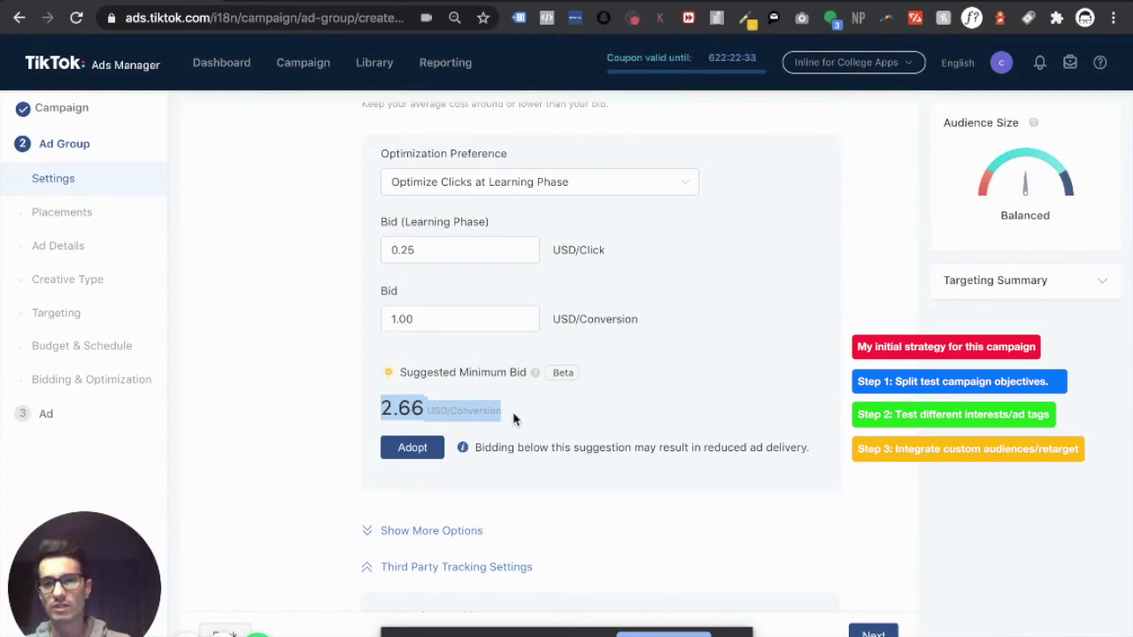
left_click(427, 251)
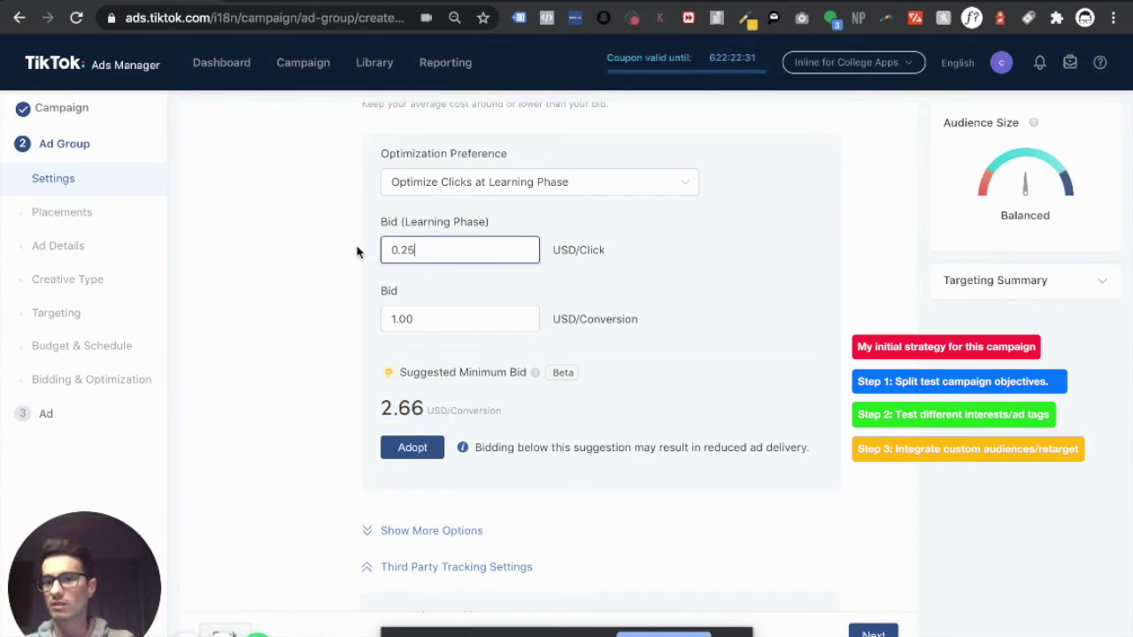
key("ctrl+a")
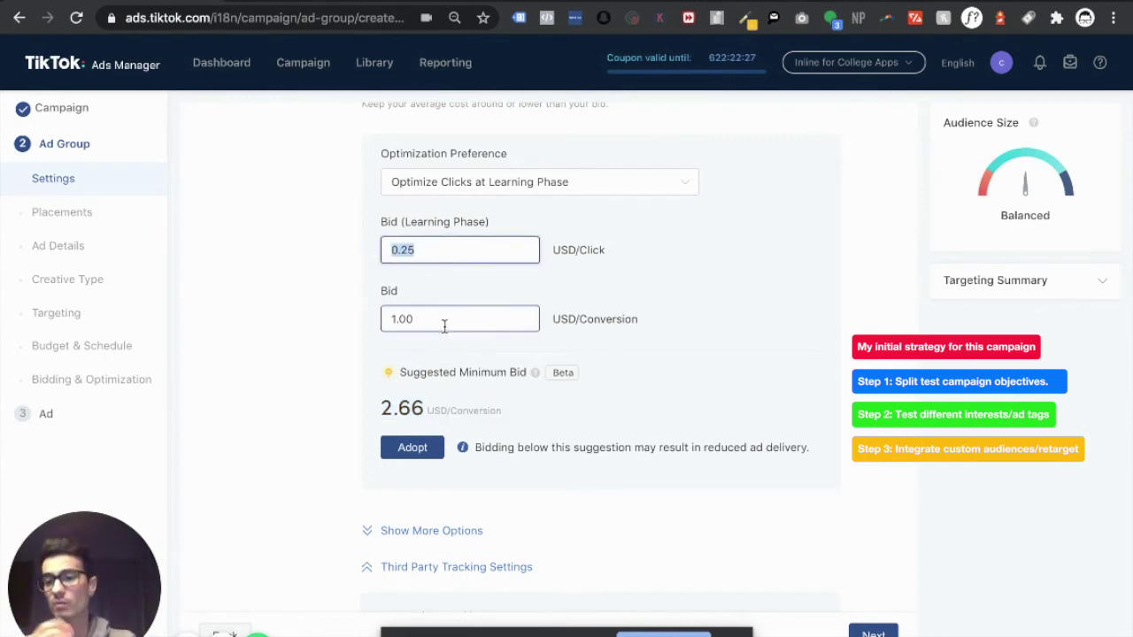
key("Tab")
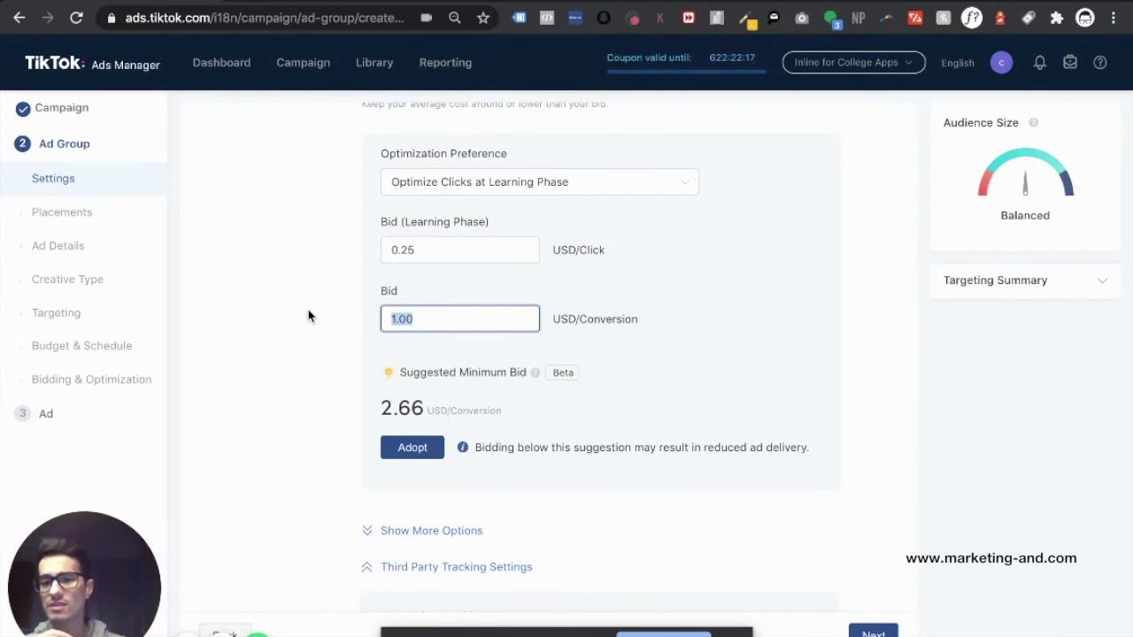
left_click(329, 398)
- Look over the optional third-party tracking settings, leave them empty, and continue to the ad creation stage
scroll(329, 397, "down", 4)
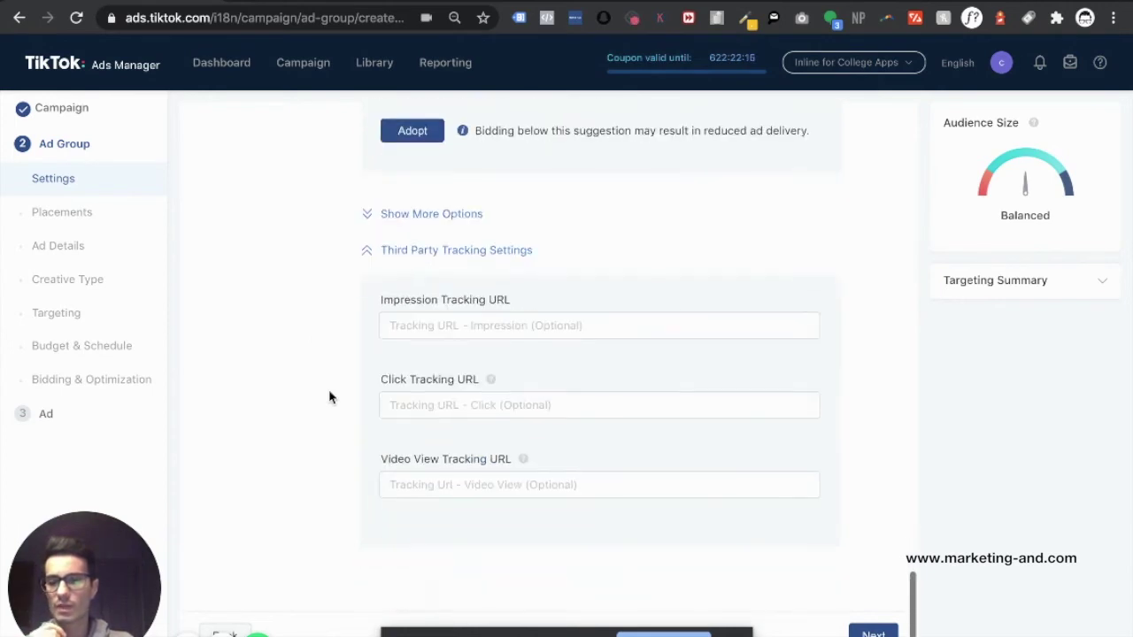
scroll(330, 397, "up", 2)
scroll(330, 398, "down", 1)
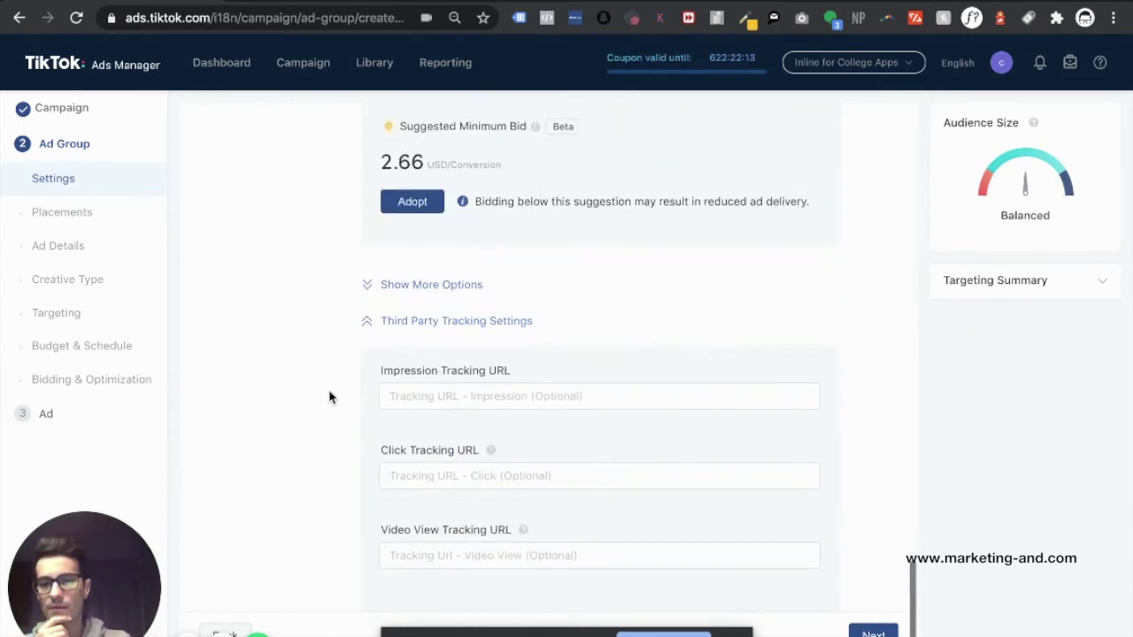
scroll(329, 397, "down", 1)
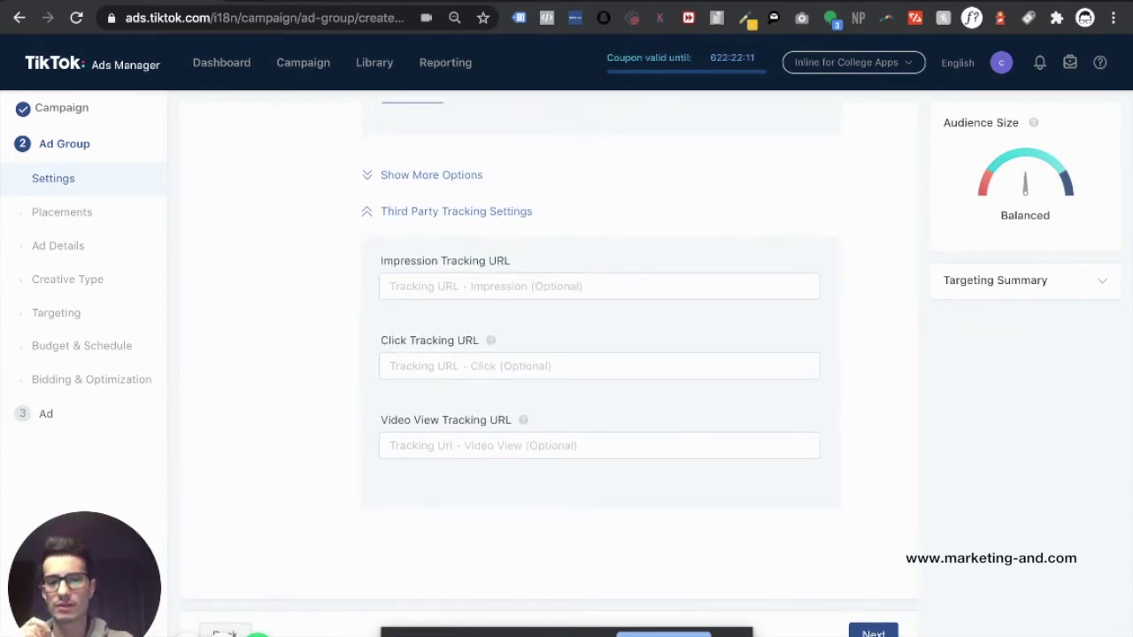
left_click(877, 632)
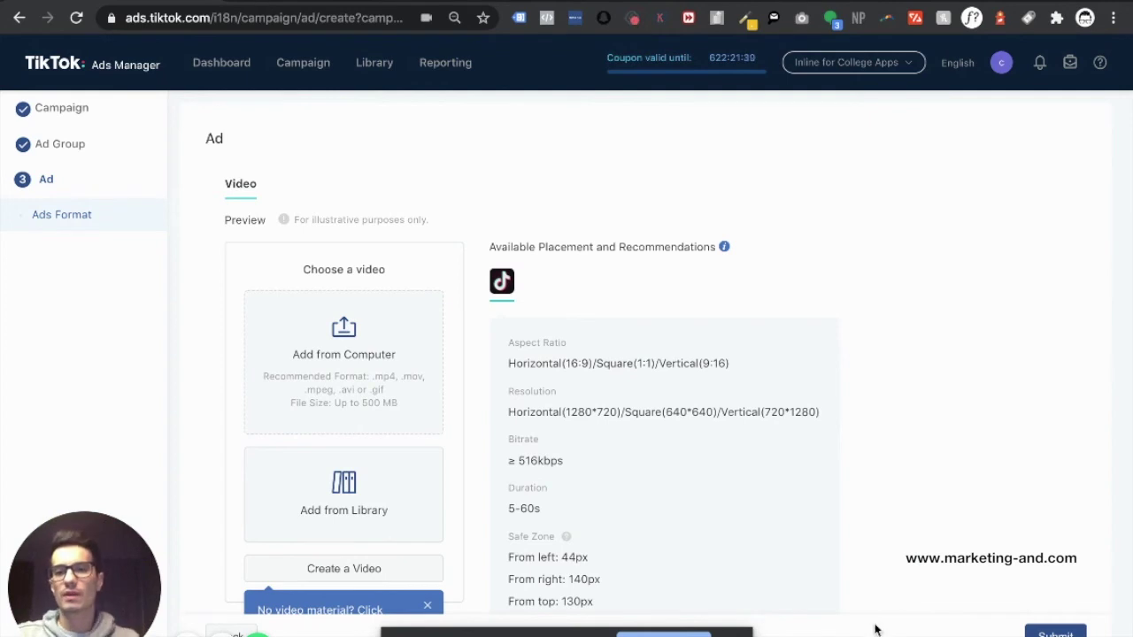
- Add all four videos from the video library to the ad
left_click(412, 496)
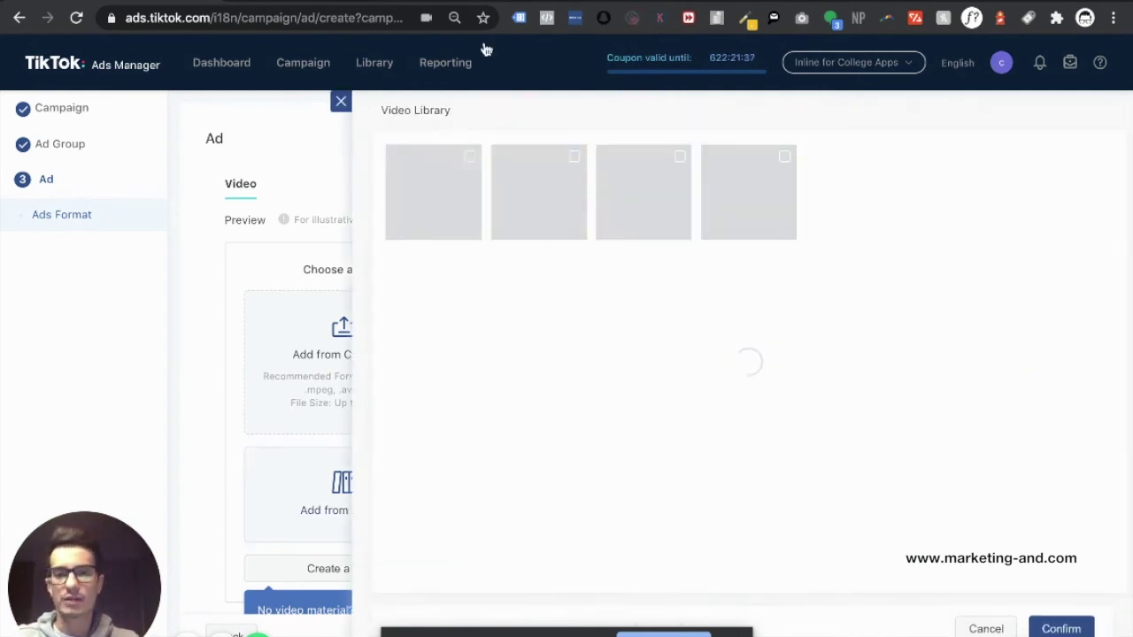
left_click(462, 175)
left_click(571, 173)
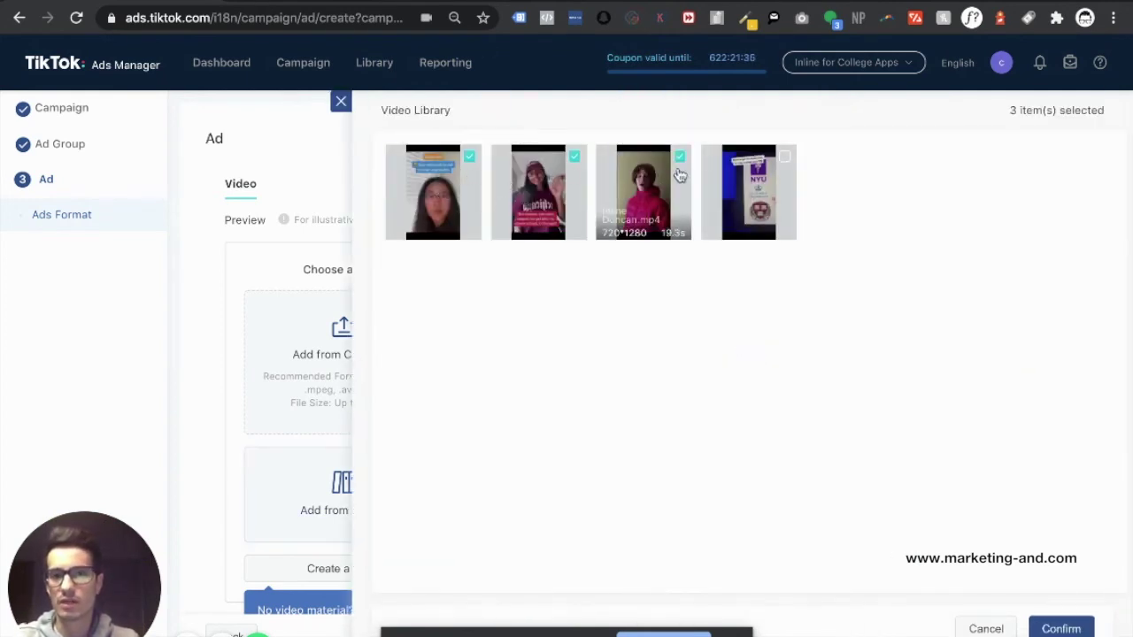
left_click(754, 179)
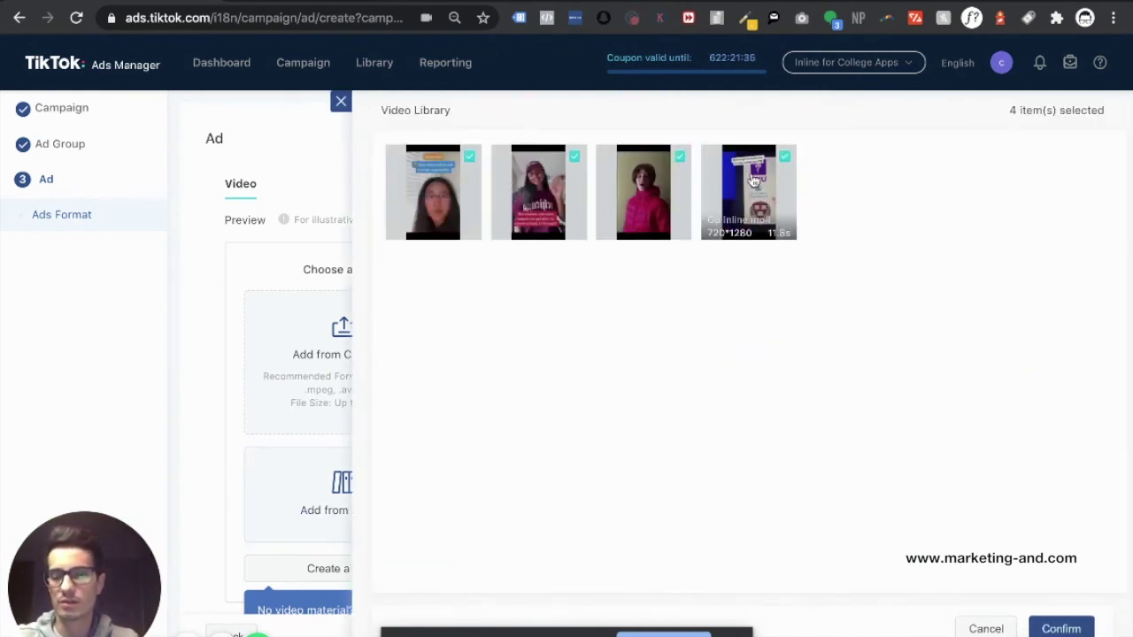
left_click(1061, 630)
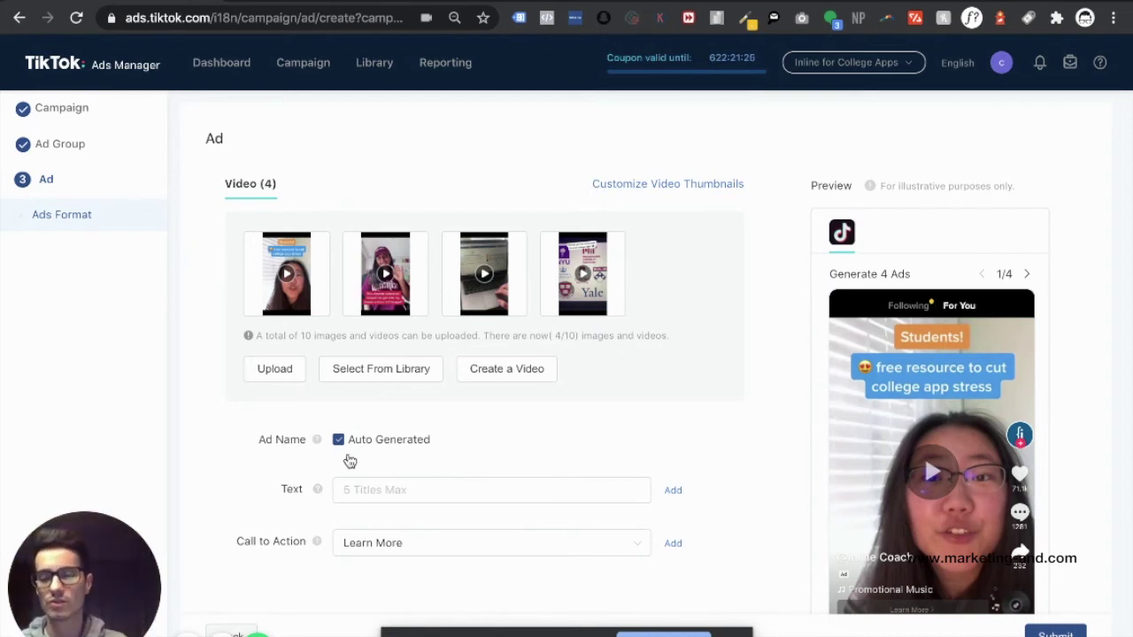
- Switch to the browser tab with the Dashboard and open the existing campaigns there
scroll(536, 470, "down", 1)
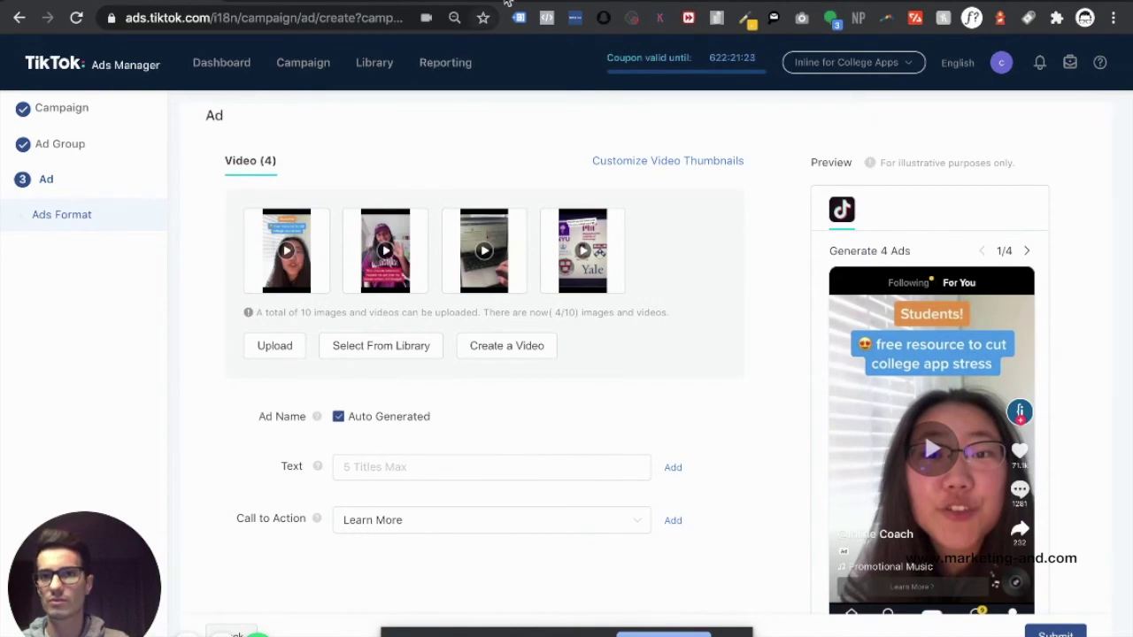
left_click(222, 62)
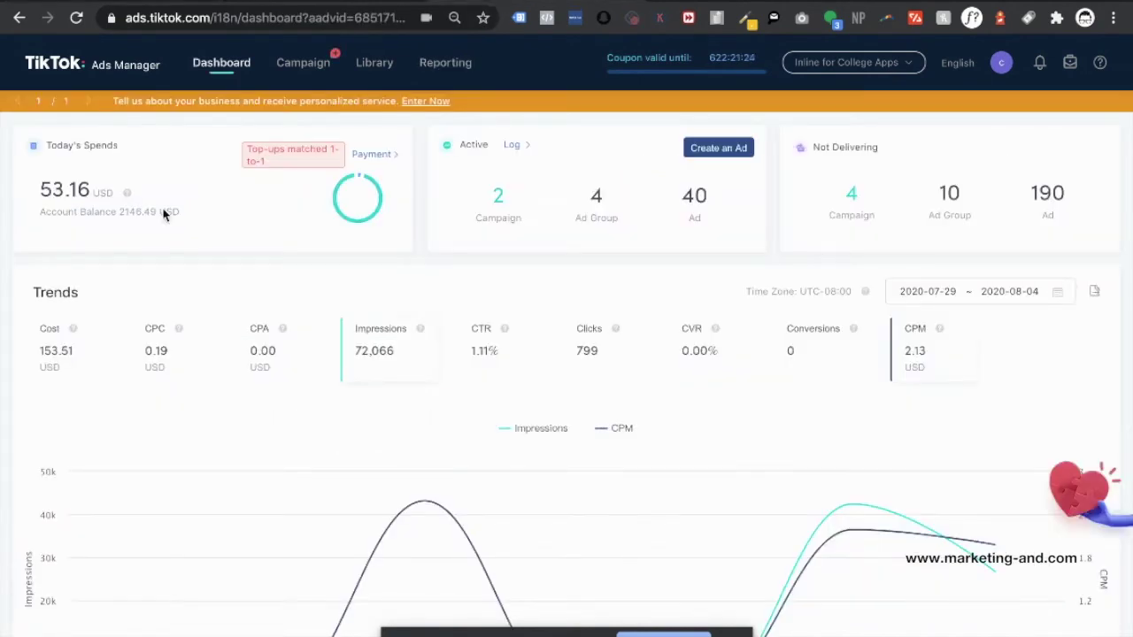
left_click(305, 64)
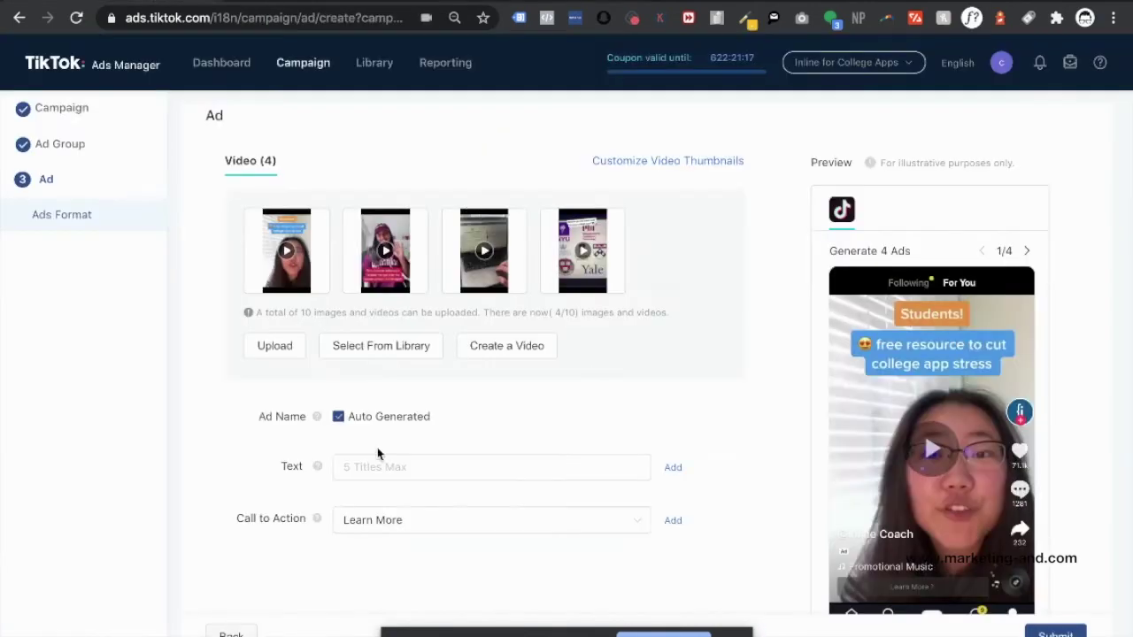
- Add a second text field and a second call-to-action field to the new ad
left_click(671, 467)
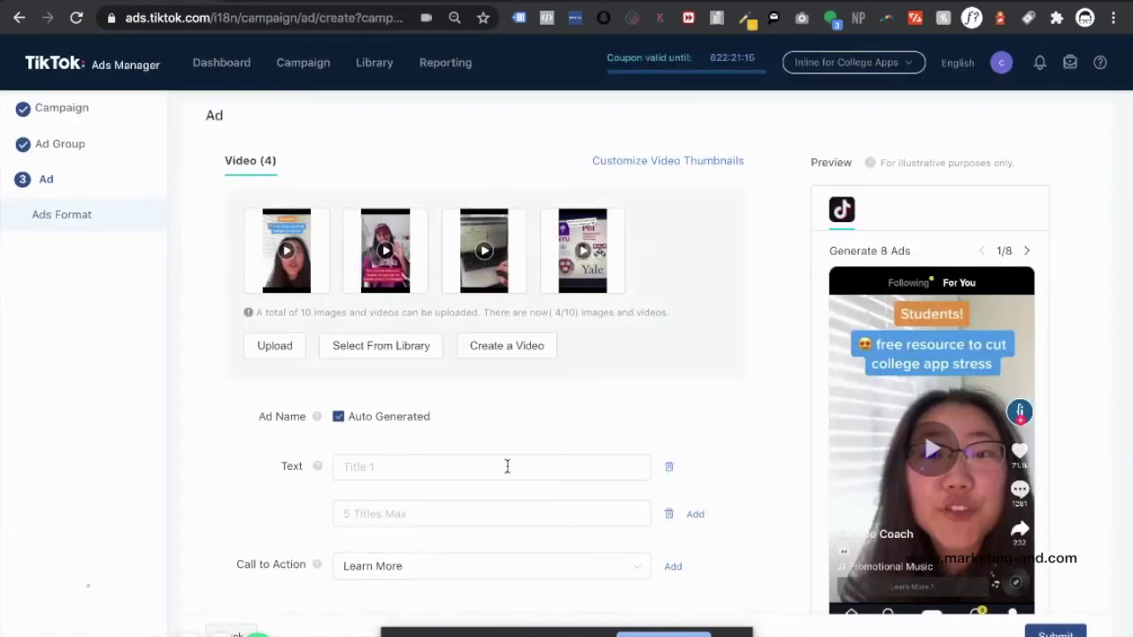
scroll(506, 465, "down", 1)
left_click(575, 407)
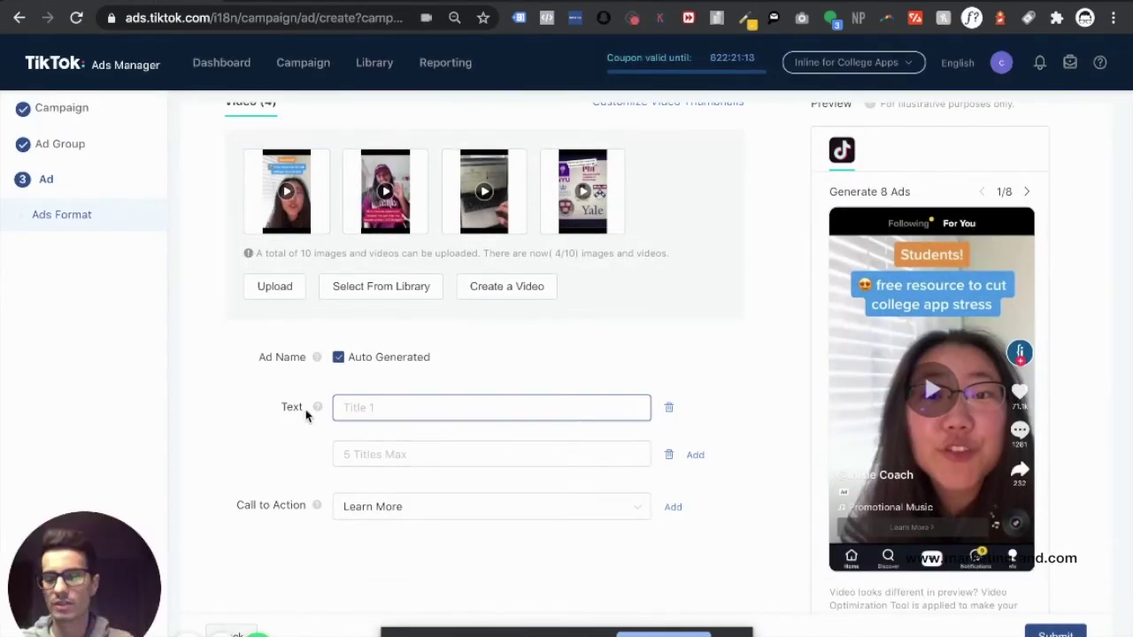
left_click(308, 416)
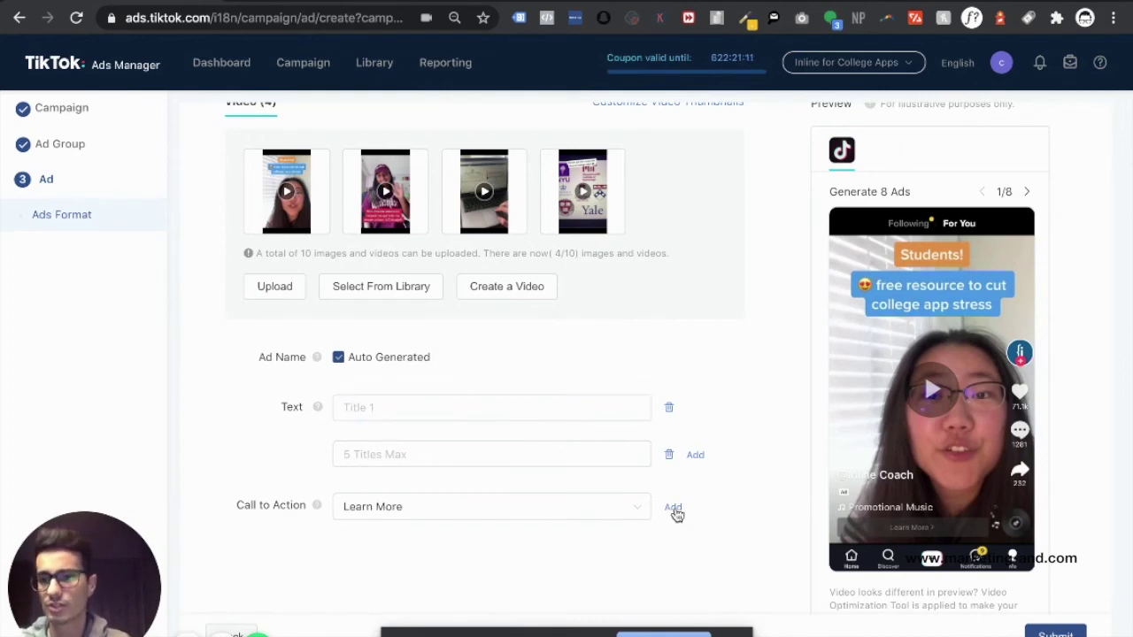
left_click(673, 508)
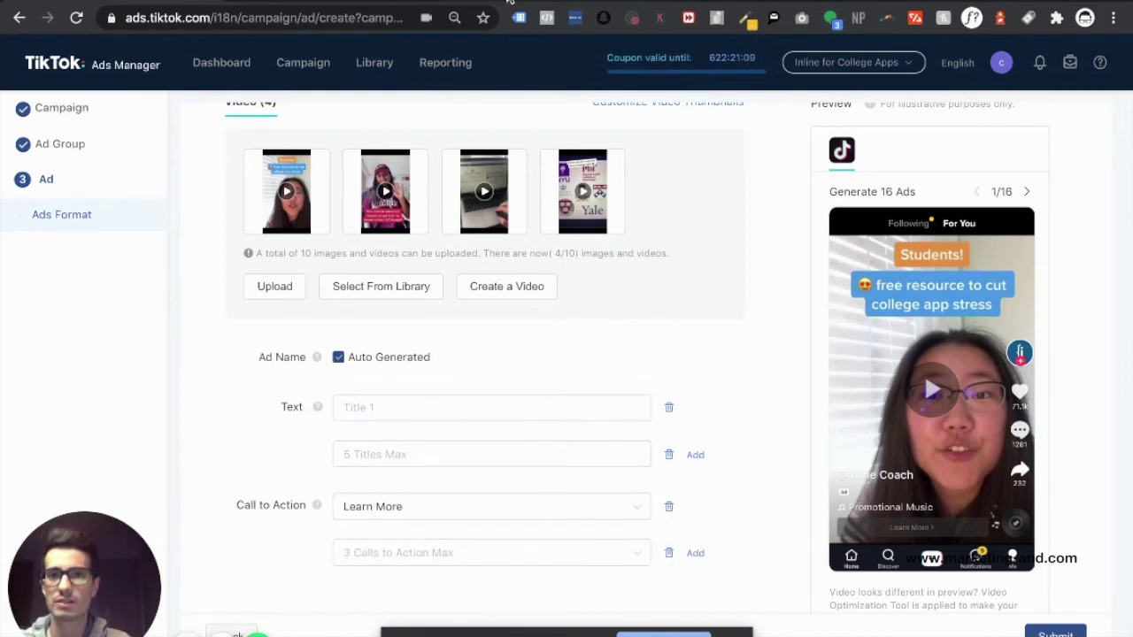
- Copy "Created by admissions officers to help you get into your DREAM college!" from an existing CPC $0.25 ad into the new ad's first text field
left_click(306, 62)
left_click(442, 215)
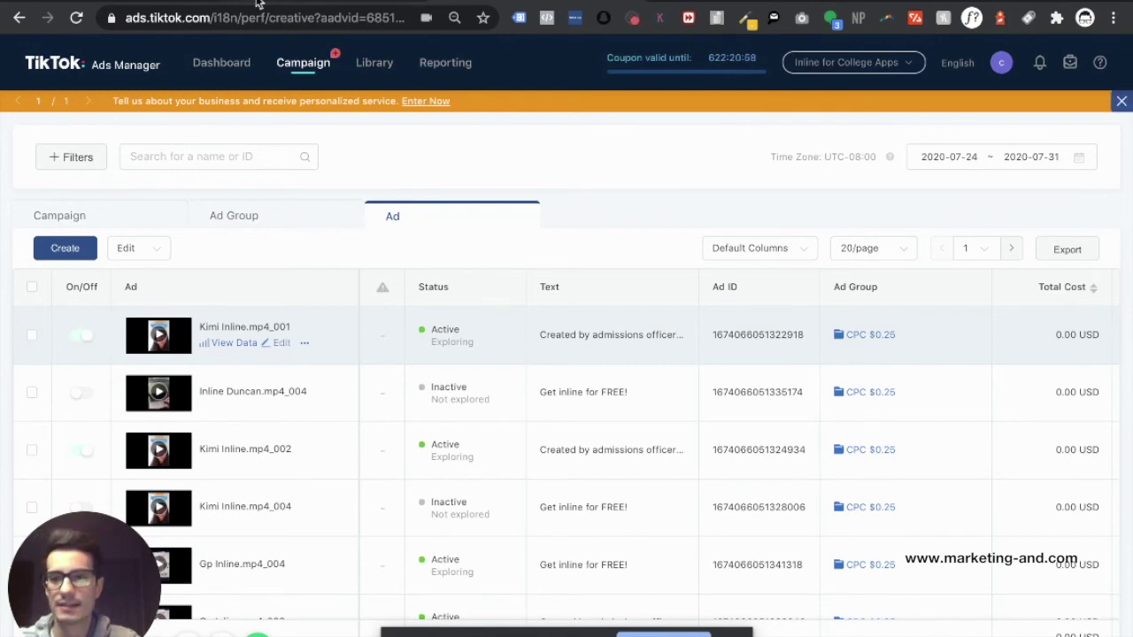
scroll(498, 401, "down", 2)
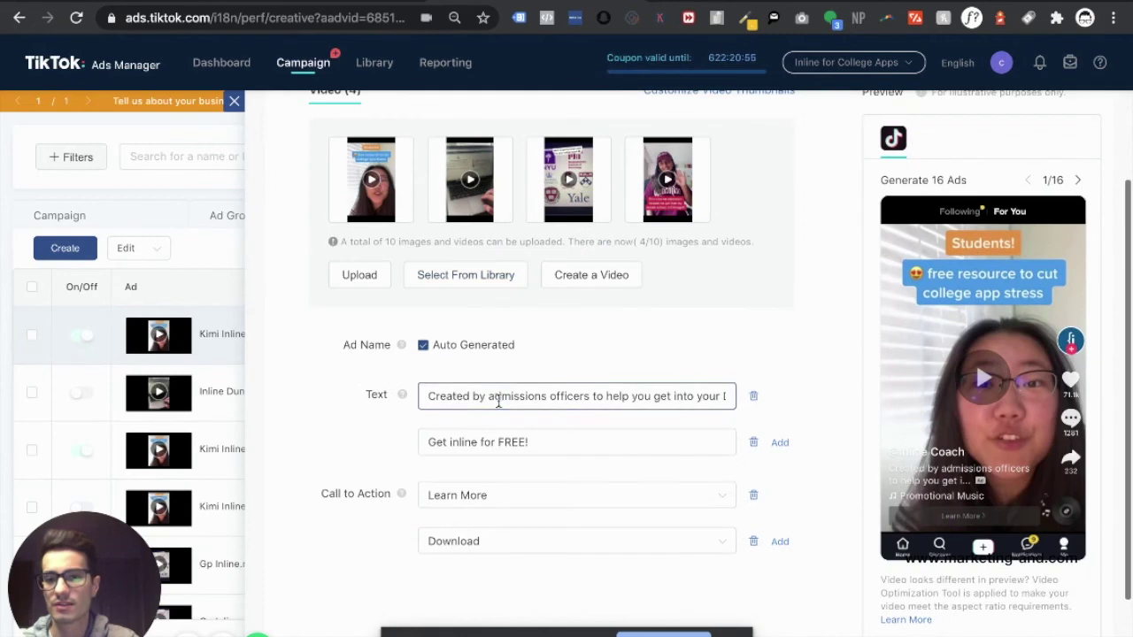
left_click(499, 401)
key("ctrl+a")
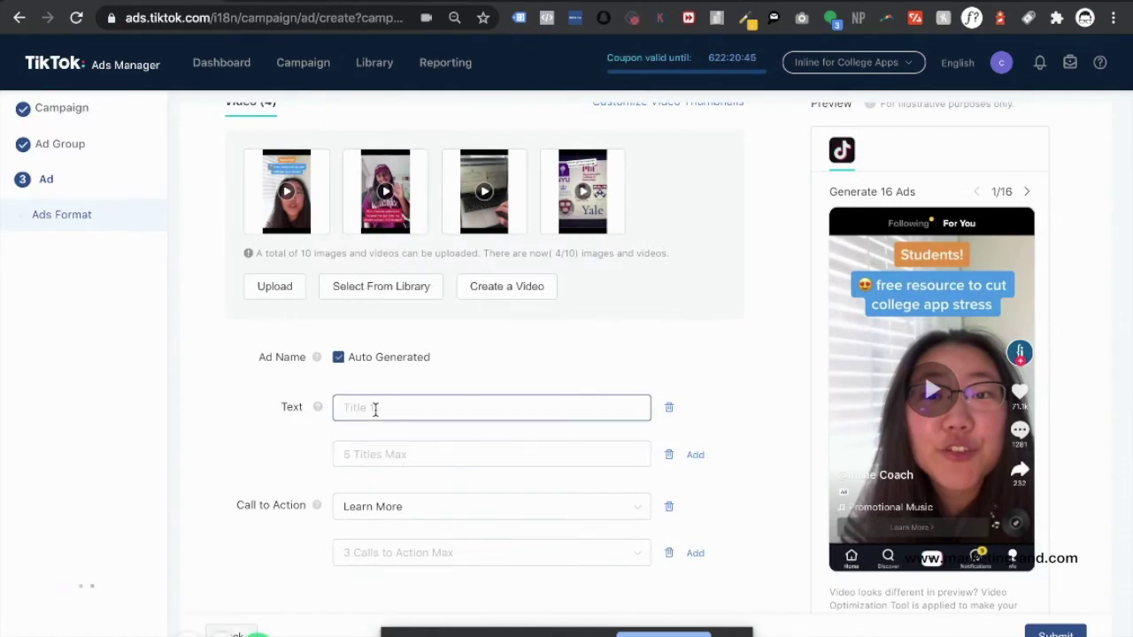
type("Created by admissions officers to help you get into your DREAM college!")
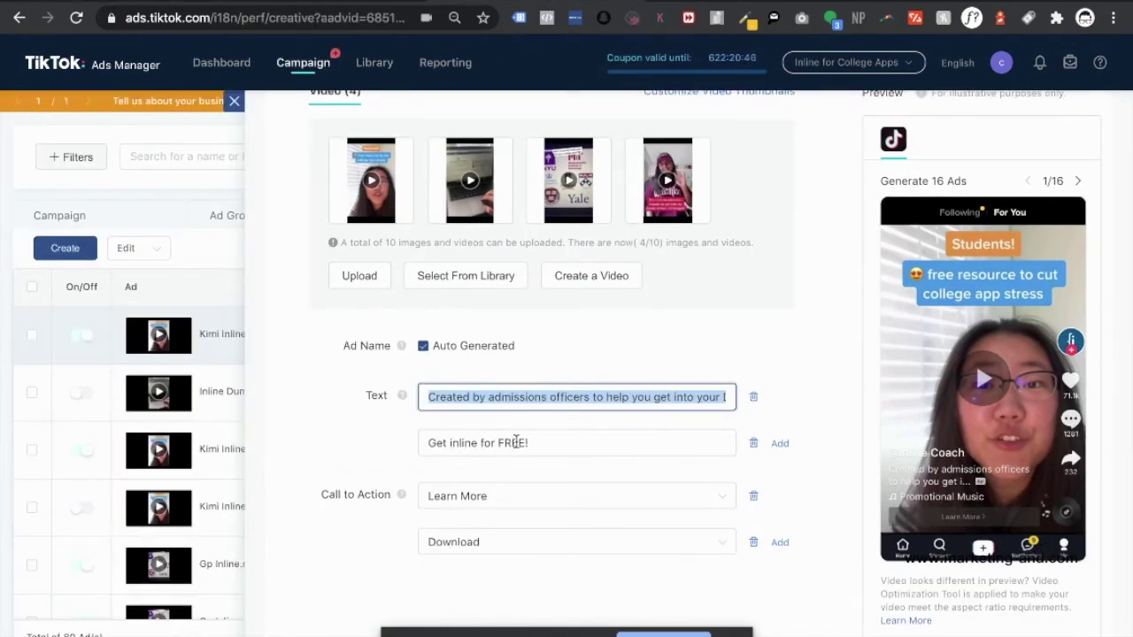
- Copy the existing ad's second text, "Get inline for FREE!", into the new ad's second text field
left_click(516, 442)
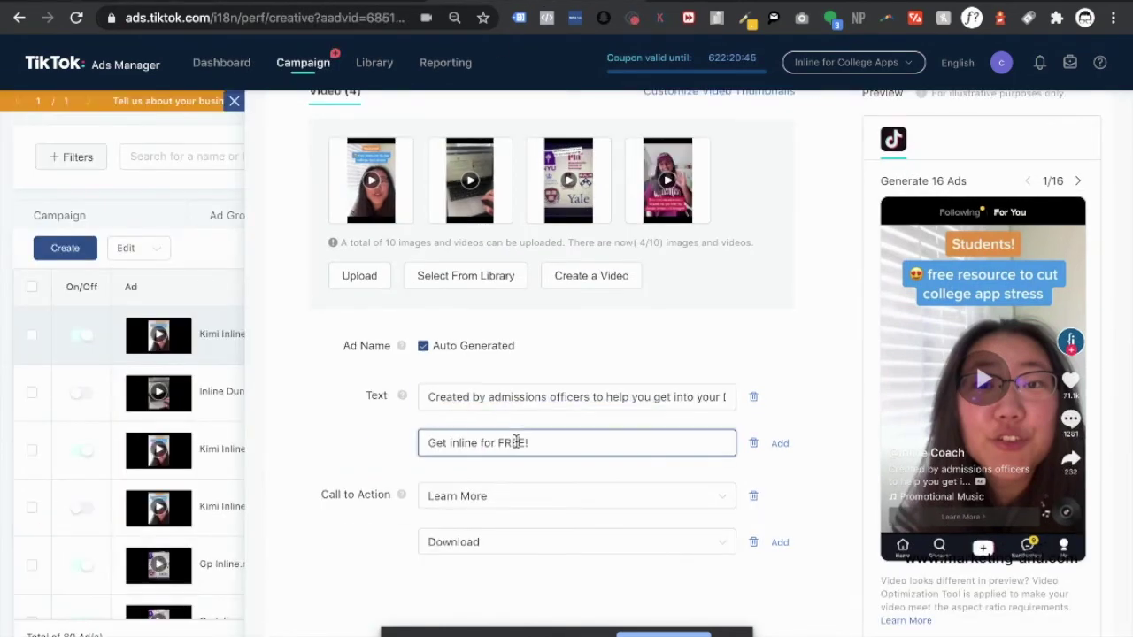
key("ctrl+a")
key("ctrl+c")
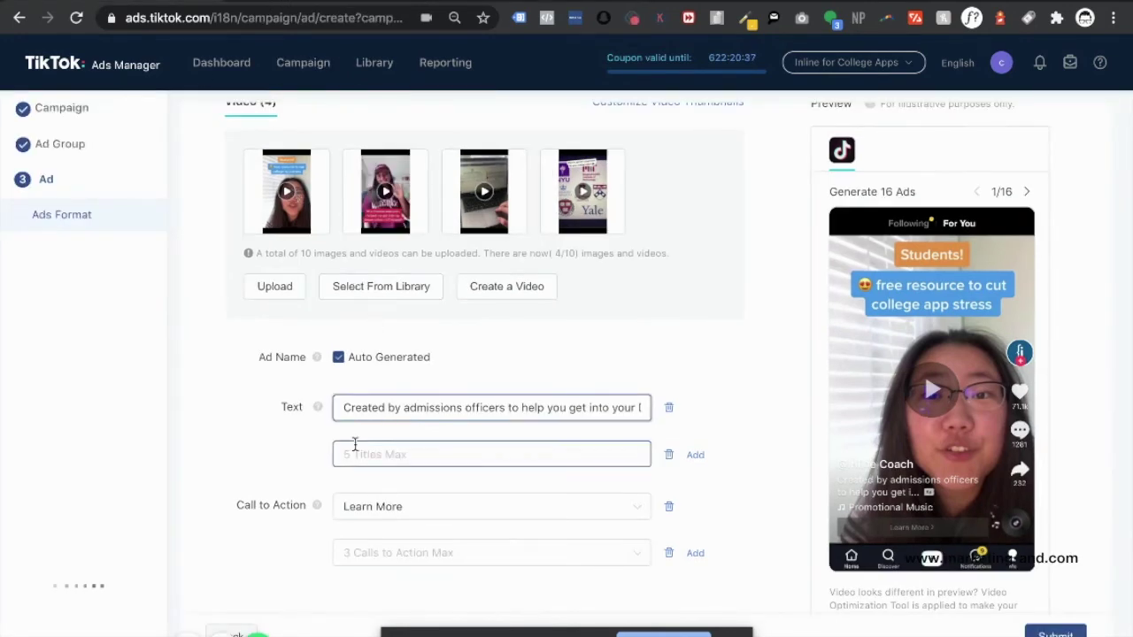
left_click(354, 450)
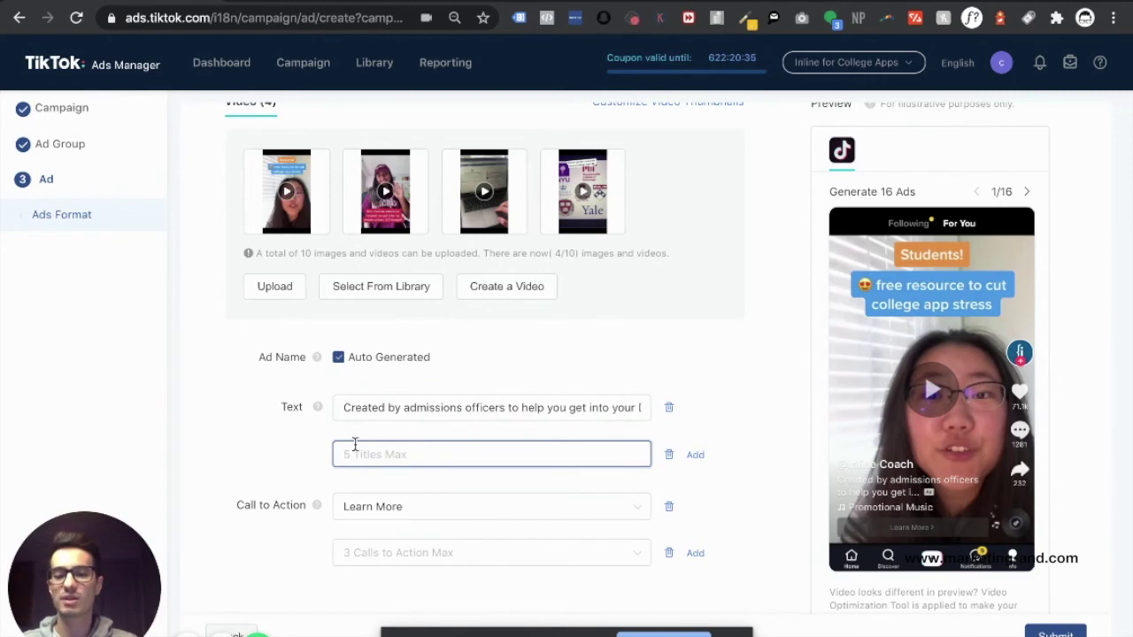
key("ctrl+v")
left_click(270, 418)
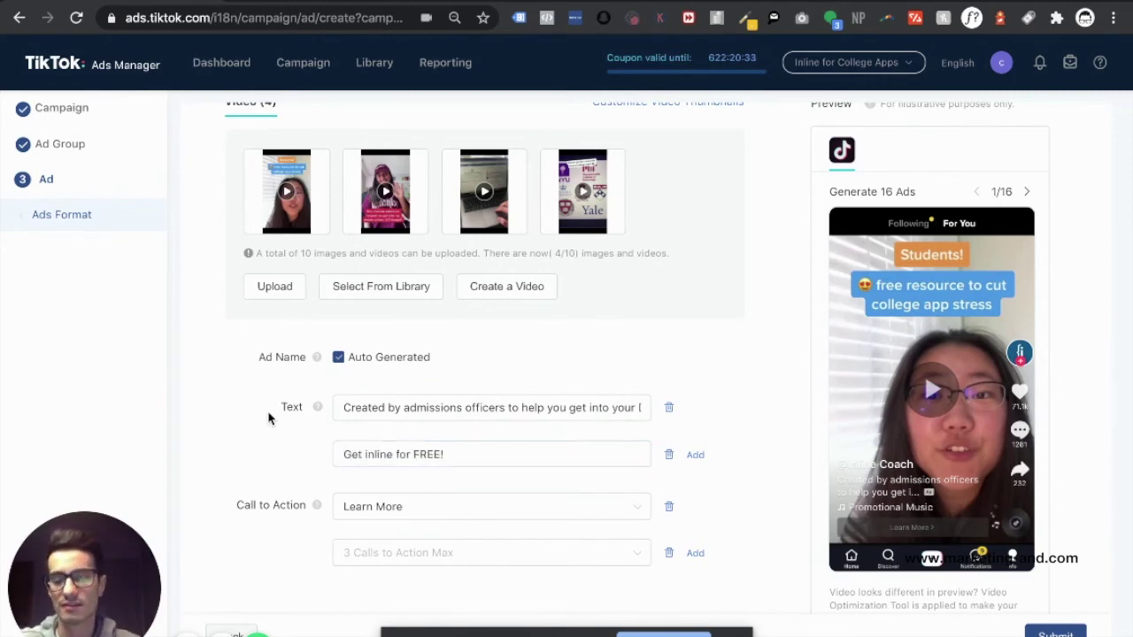
- Set the ad's second call to action to Download
scroll(270, 417, "down", 1)
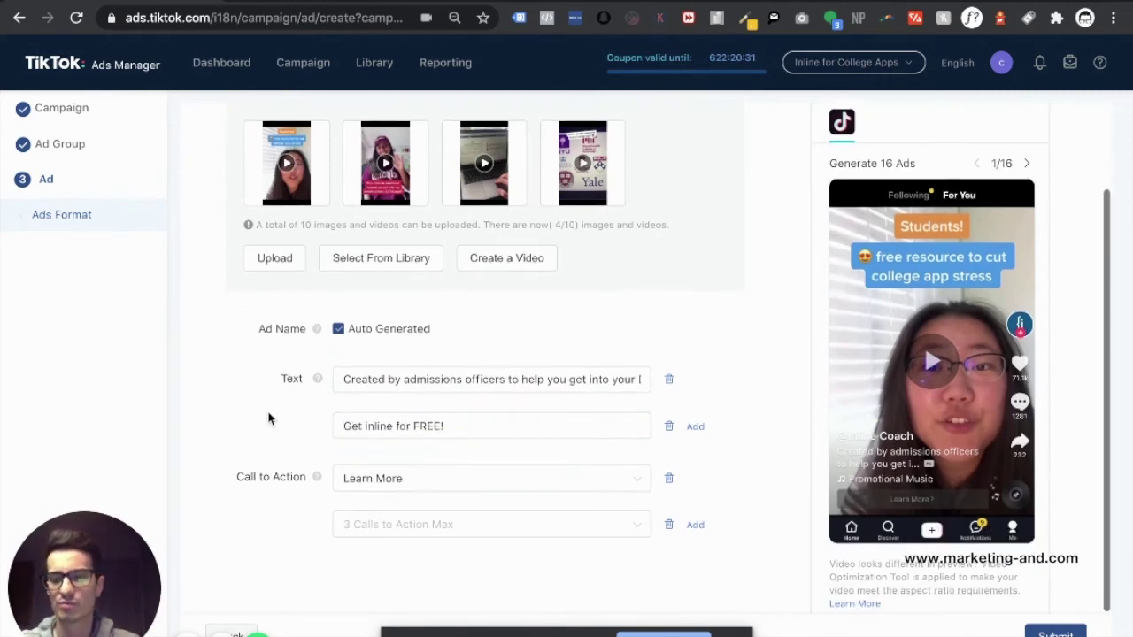
scroll(270, 418, "down", 2)
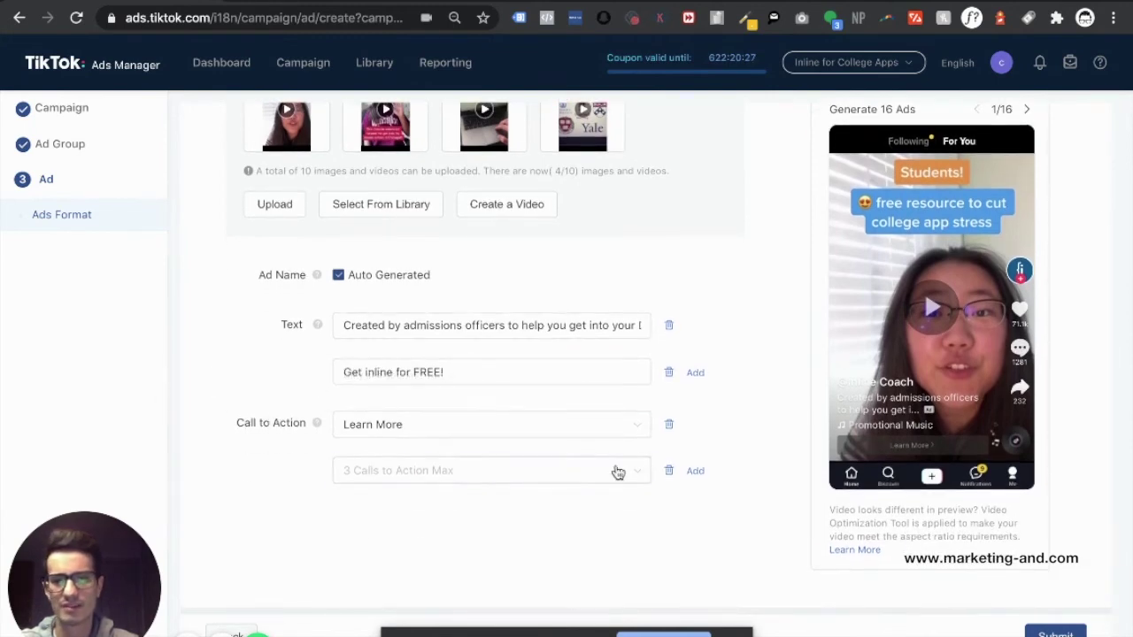
left_click(617, 471)
scroll(577, 398, "down", 1)
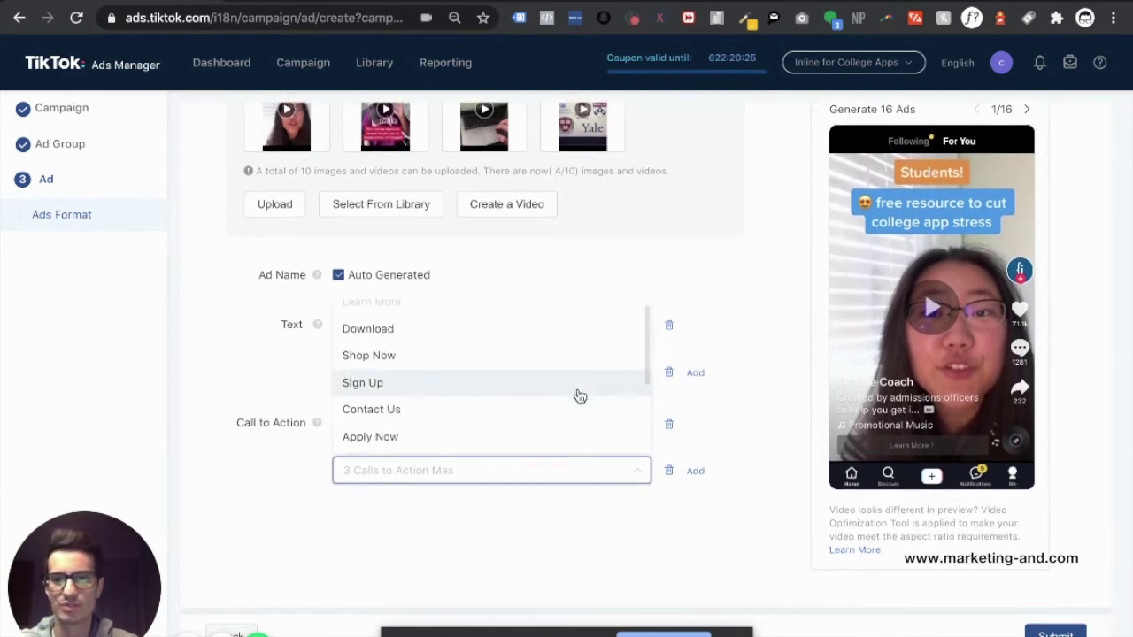
scroll(577, 398, "up", 1)
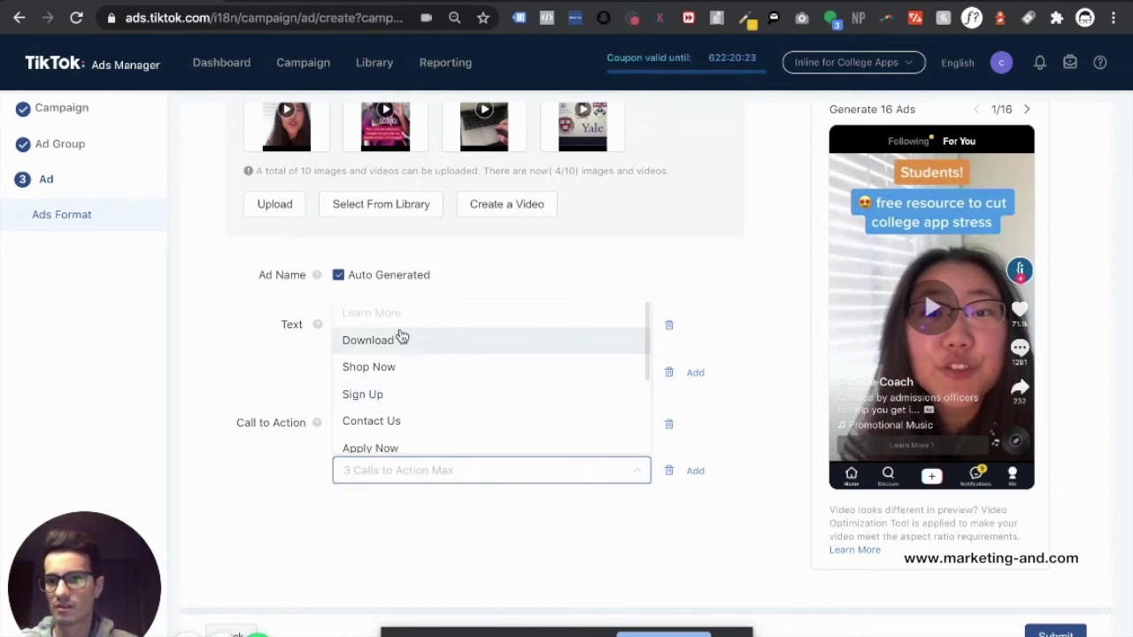
left_click(404, 340)
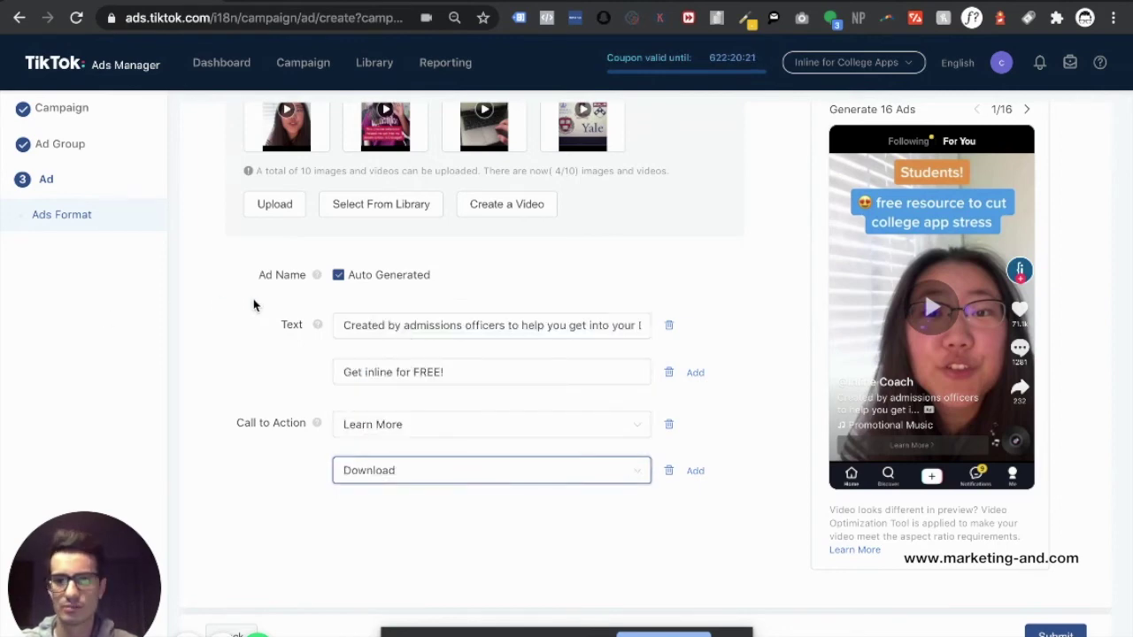
- Reopen the ad group settings and review the creative type, targeting, budget and schedule, and learning-phase bid
scroll(257, 306, "up", 2)
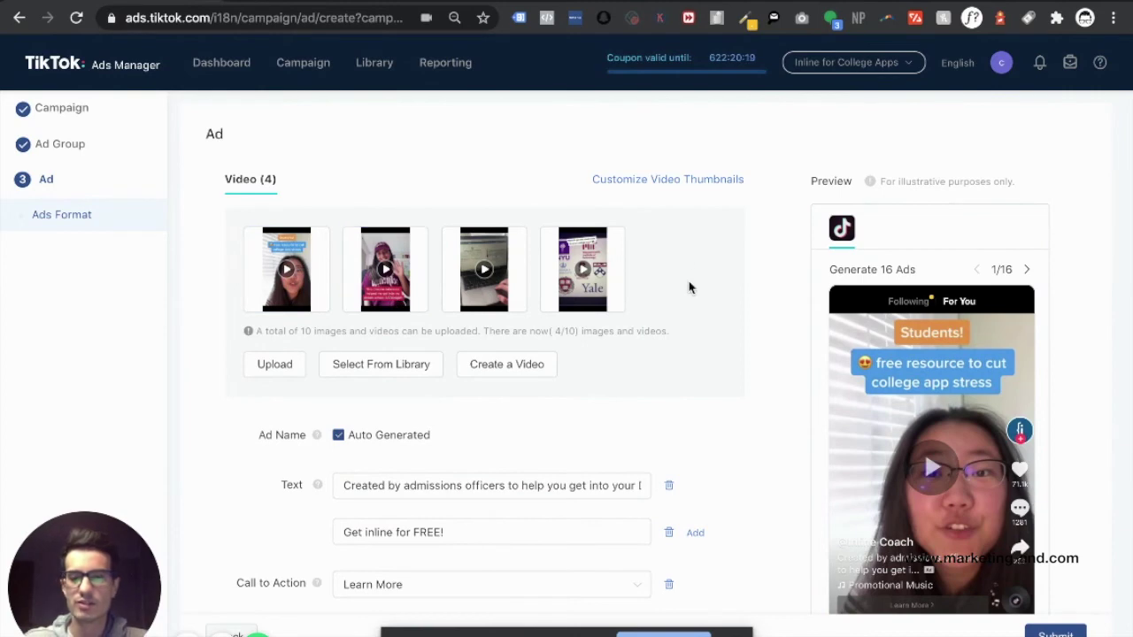
scroll(689, 286, "down", 1)
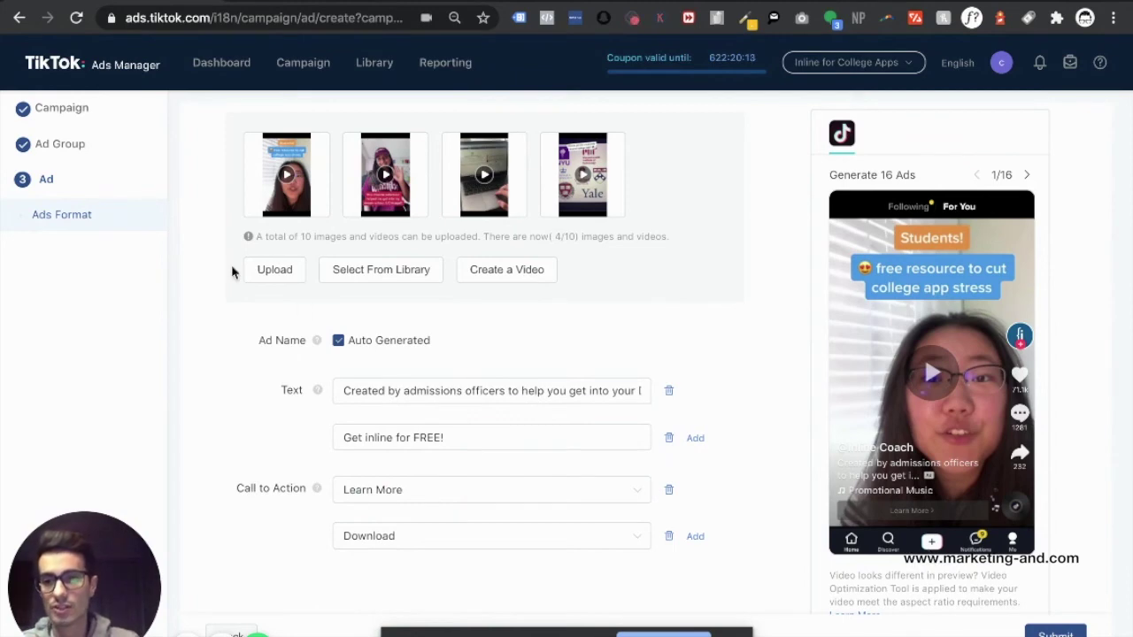
left_click(55, 159)
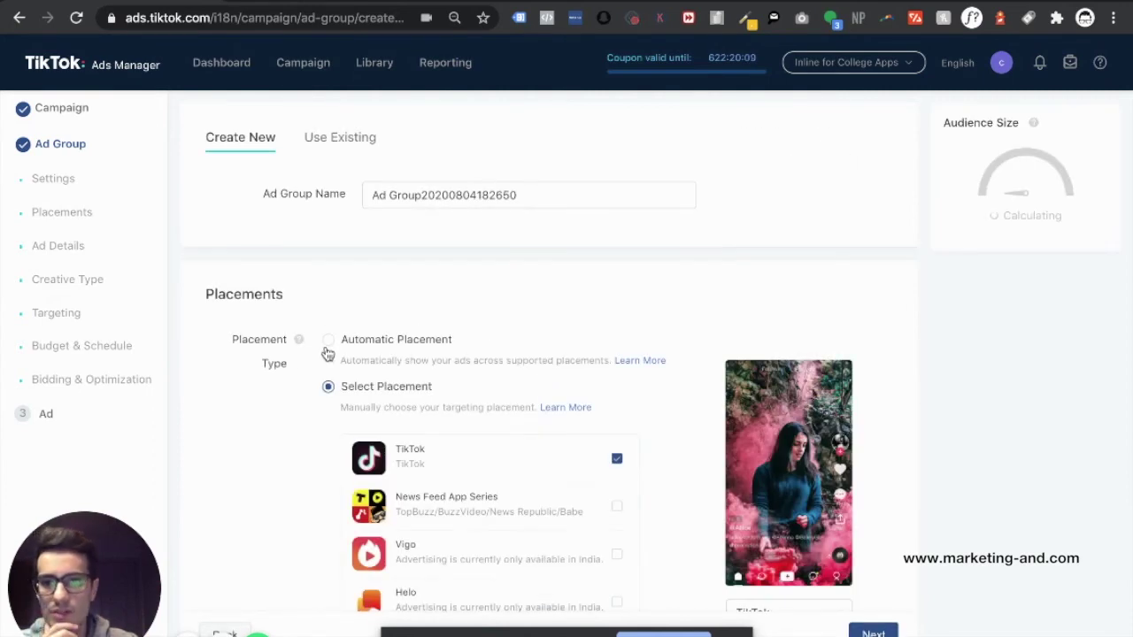
scroll(327, 354, "down", 10)
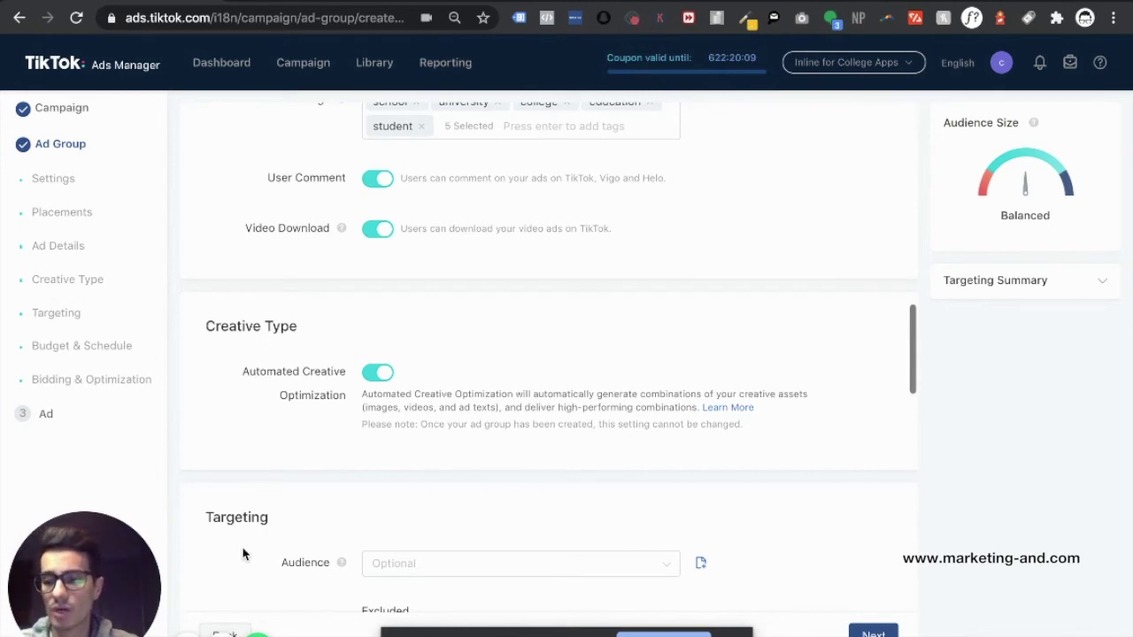
scroll(244, 555, "down", 3)
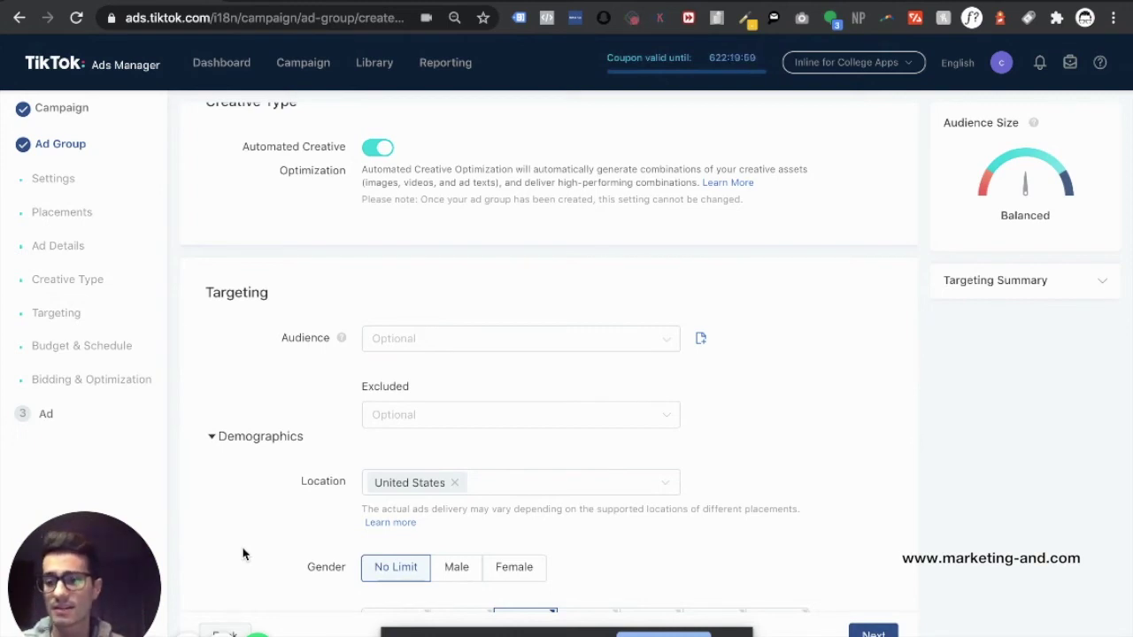
scroll(243, 554, "down", 3)
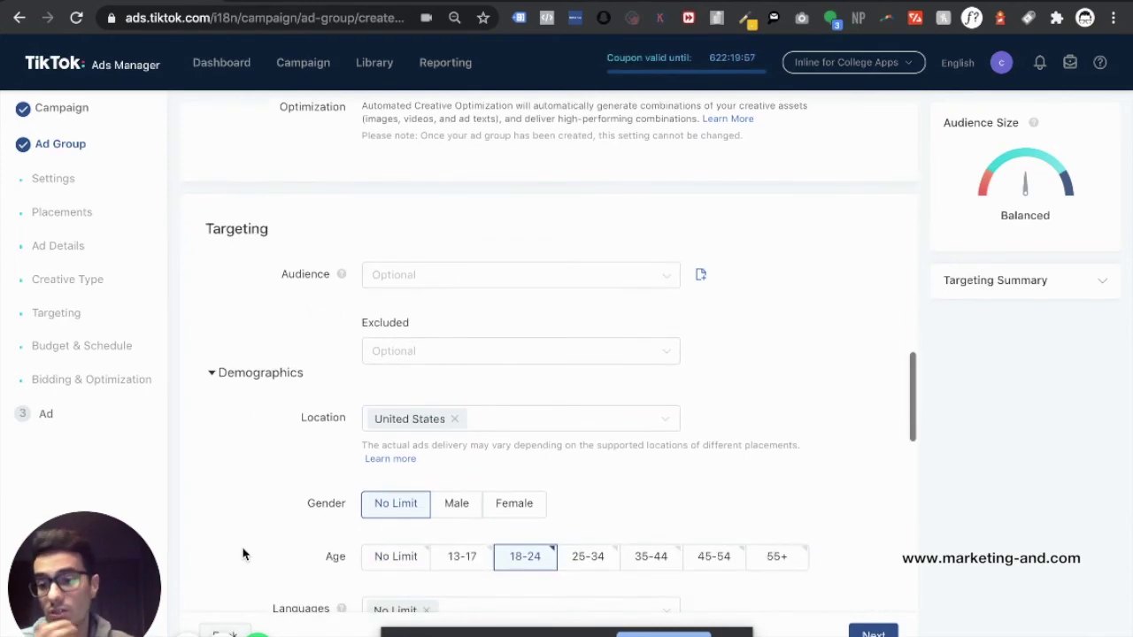
scroll(244, 555, "down", 6)
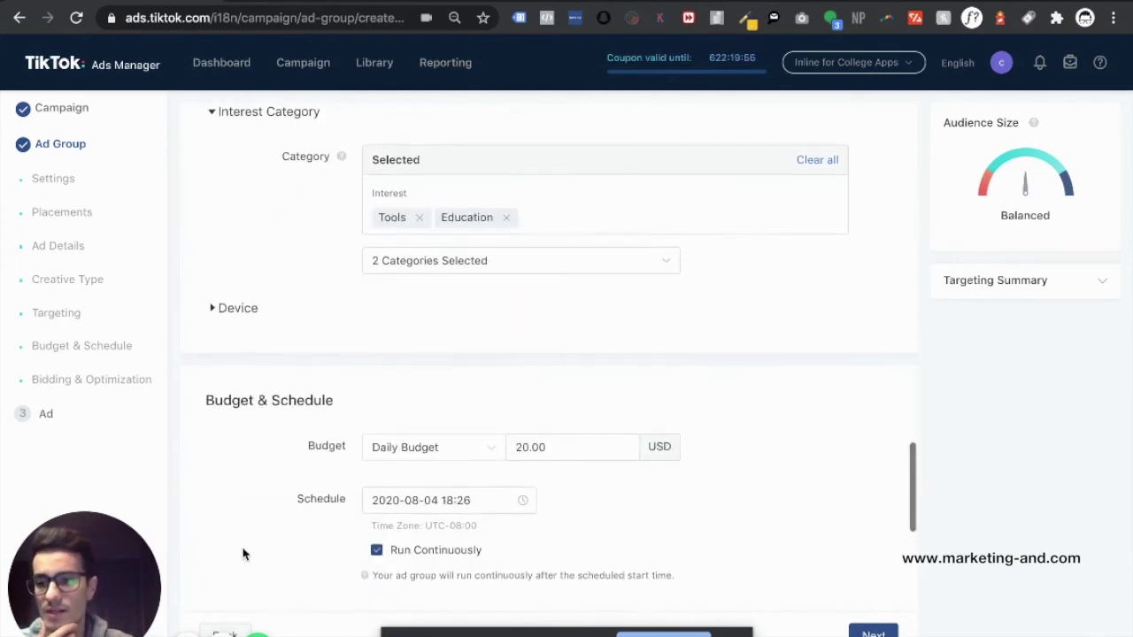
scroll(244, 554, "down", 3)
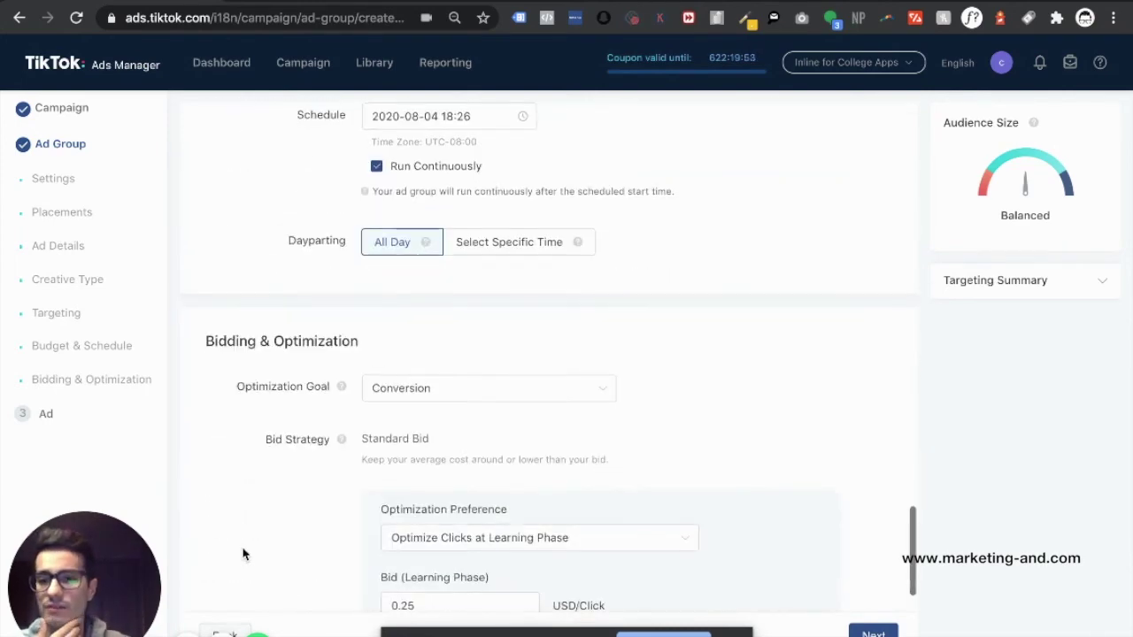
left_click_drag(478, 497, 363, 497)
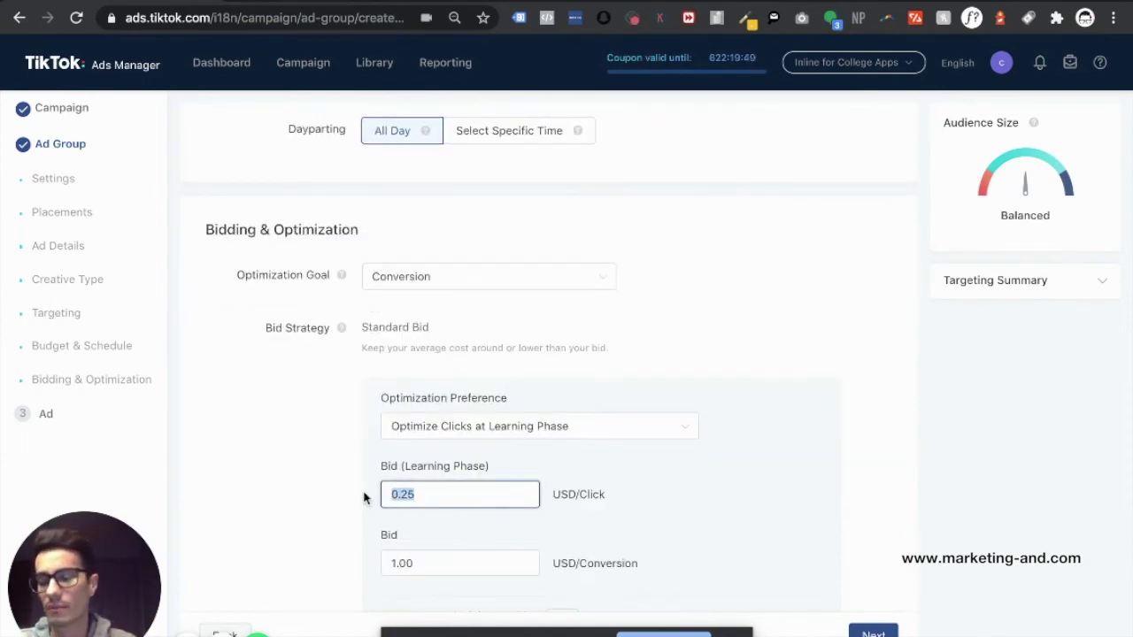
- Rename the ad group "CPC 0.25/1"
scroll(363, 498, "up", 10)
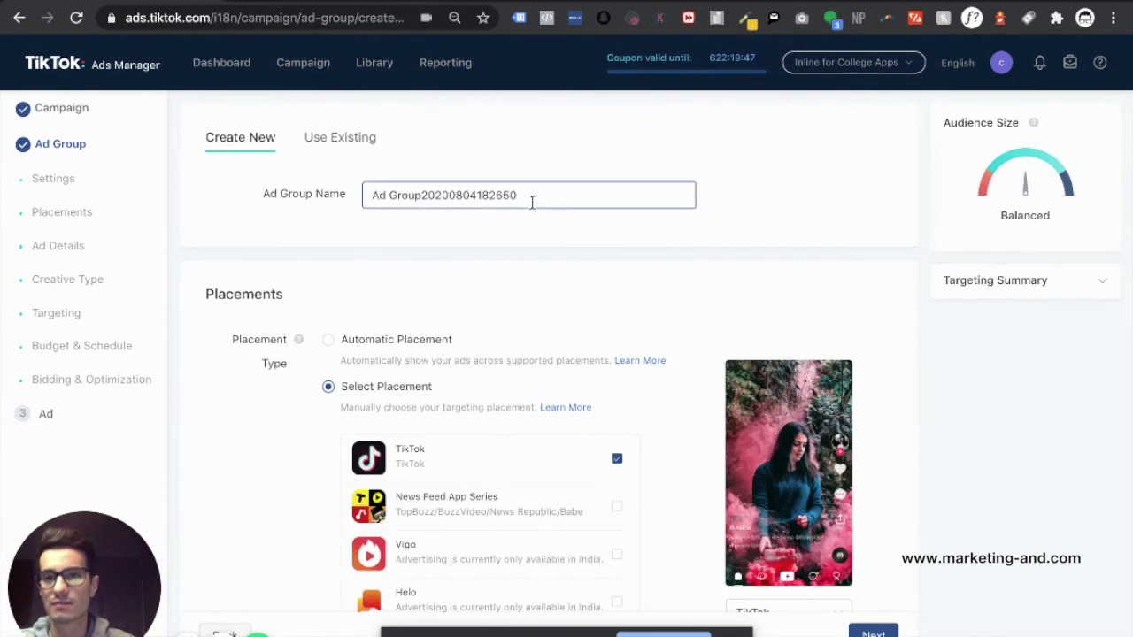
triple_click(531, 202)
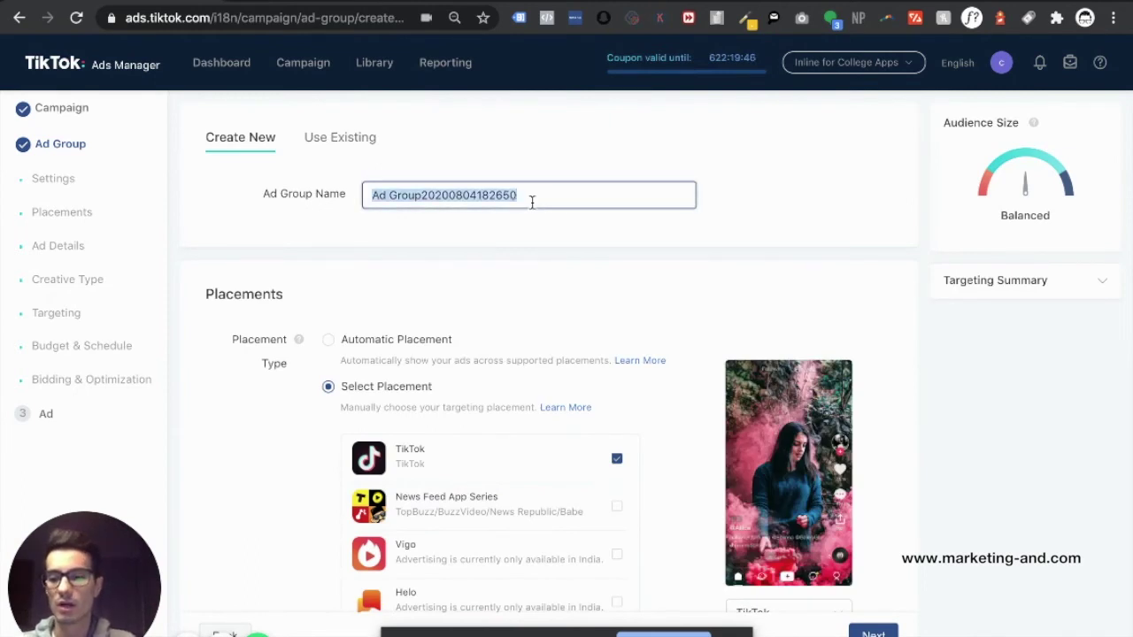
type("C")
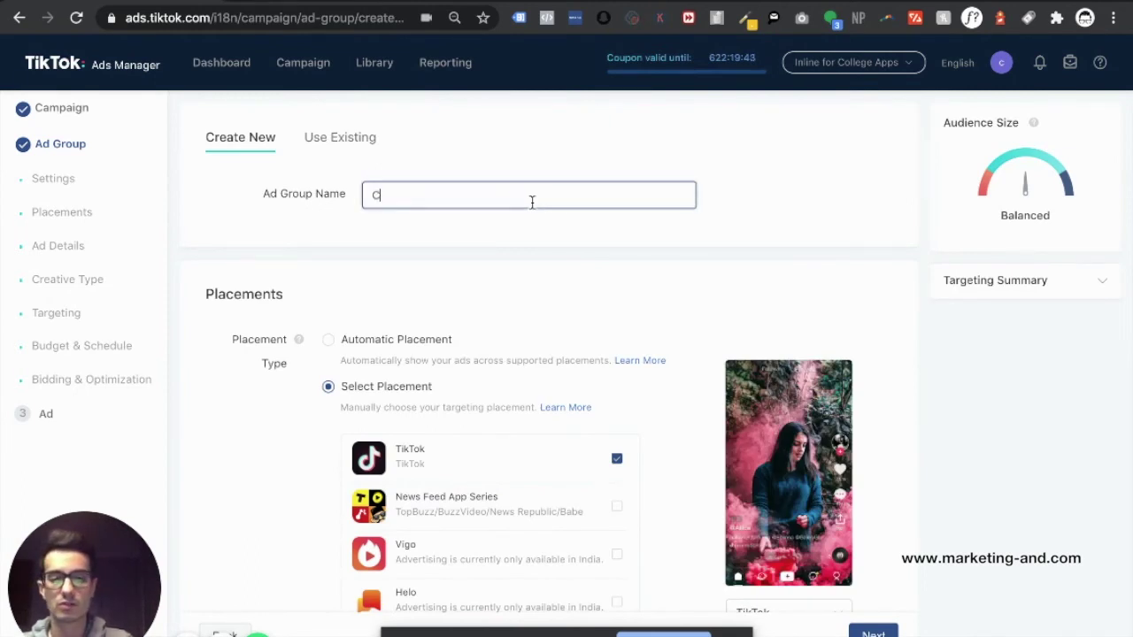
type("PC 0.25")
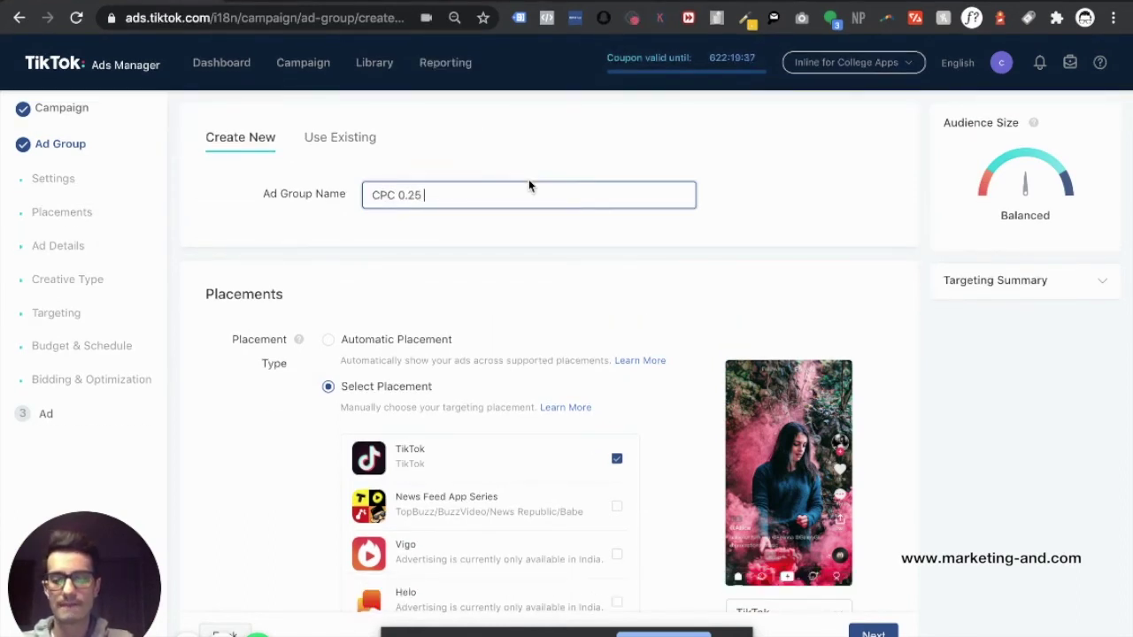
key("BackSpace")
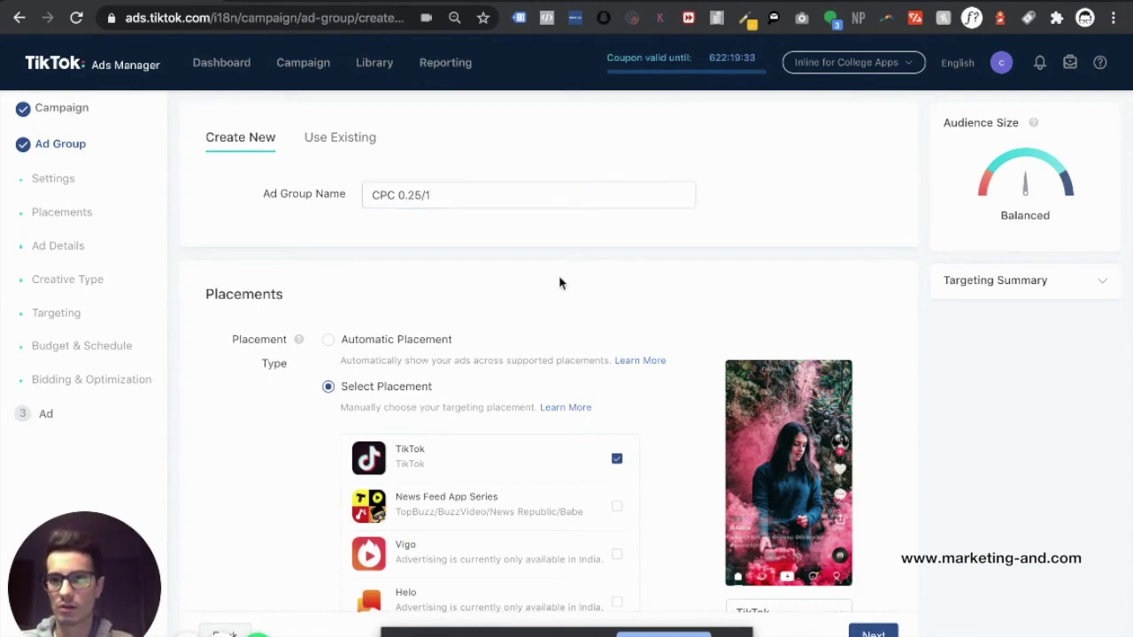
- Check the ad group's per-click and per-conversion bids and continue to the ad setup
scroll(562, 280, "down", 1)
scroll(558, 310, "down", 20)
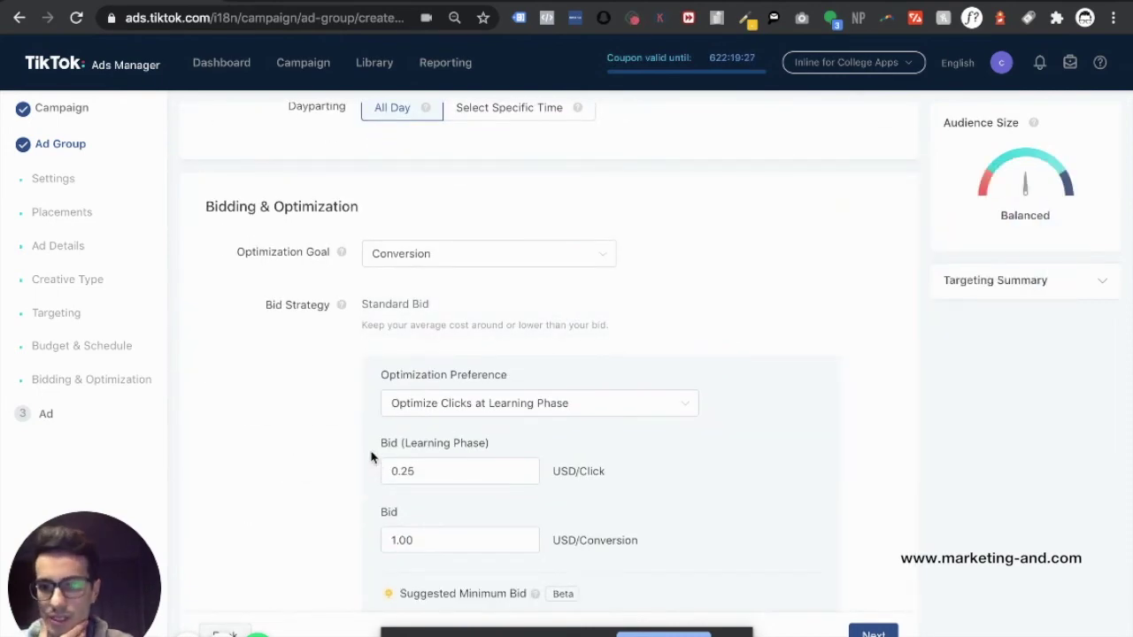
left_click_drag(643, 478, 556, 469)
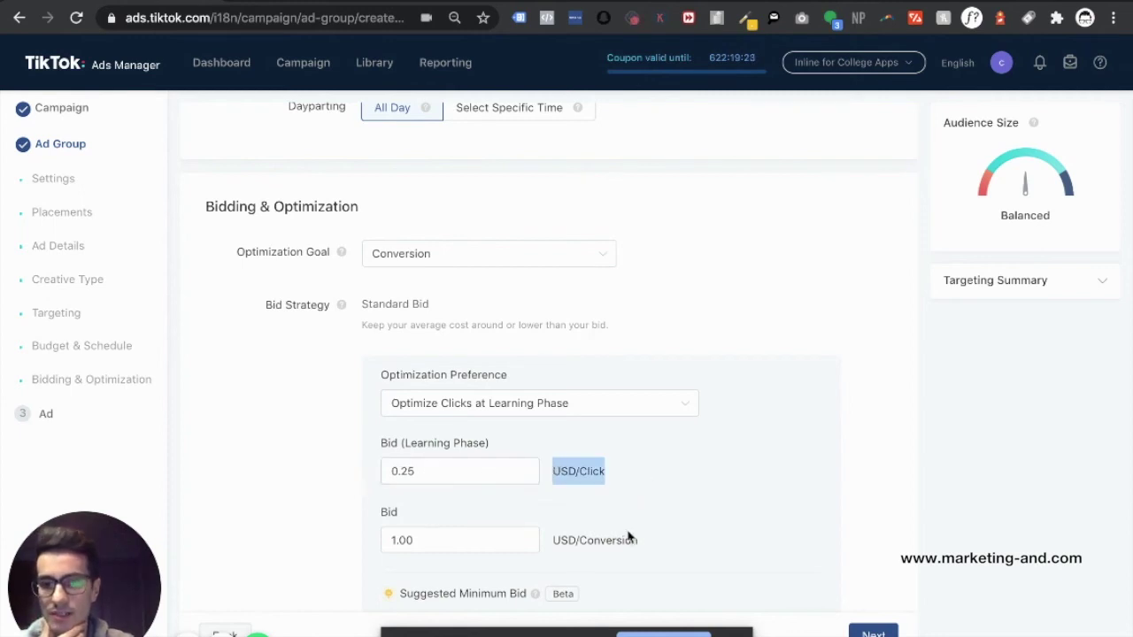
left_click_drag(668, 549, 576, 542)
scroll(532, 522, "down", 3)
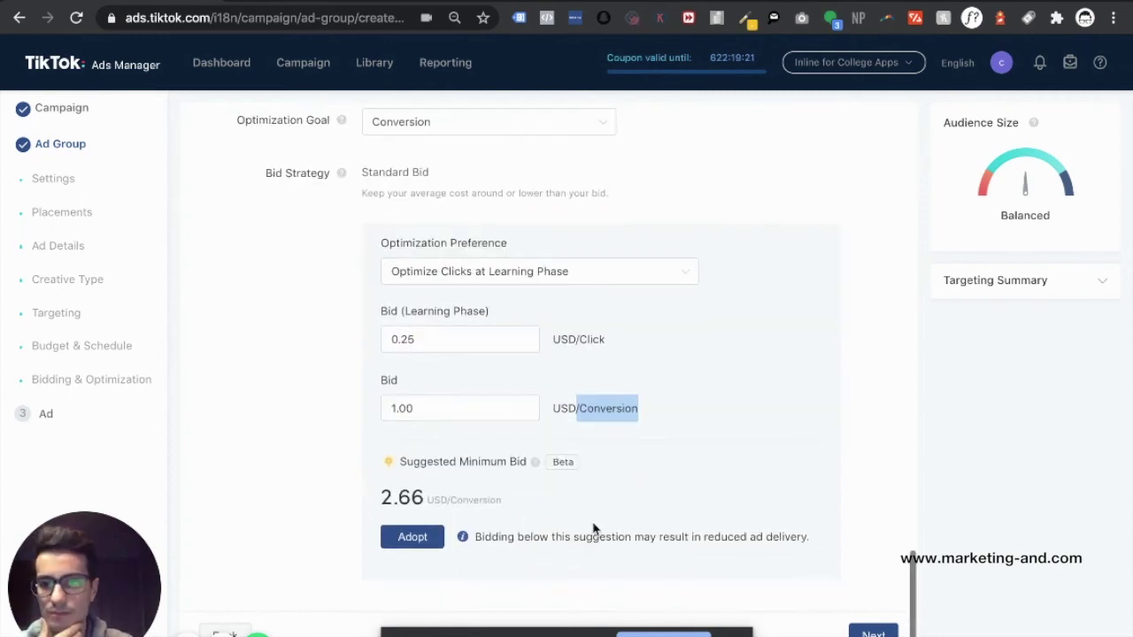
mouse_move(723, 208)
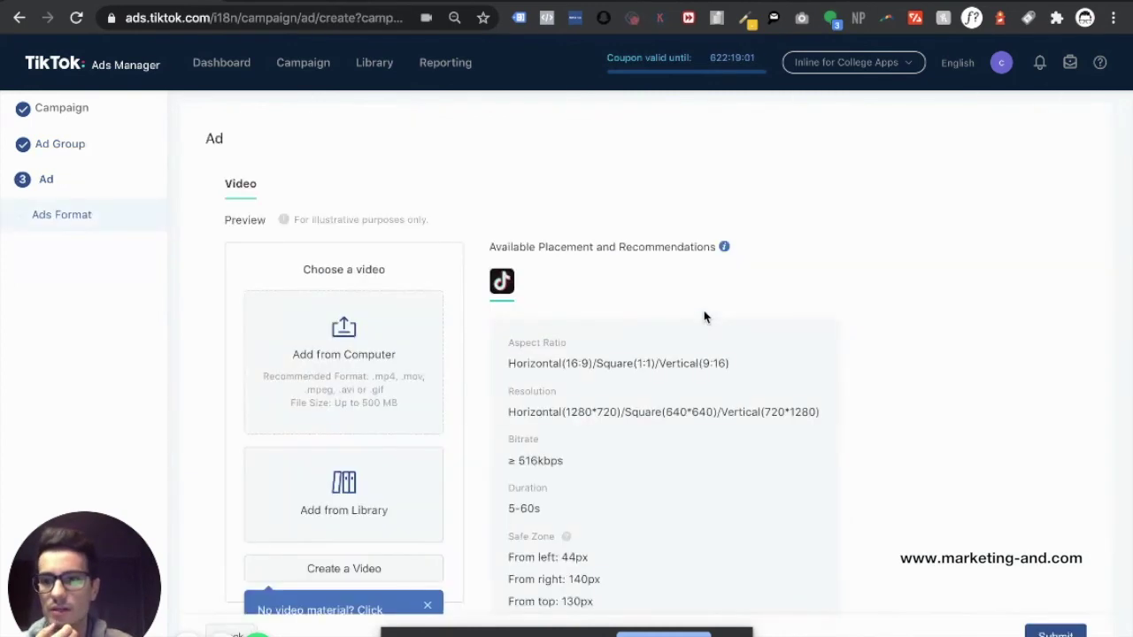
- Add all four videos from the video library to the ad
scroll(706, 319, "down", 5)
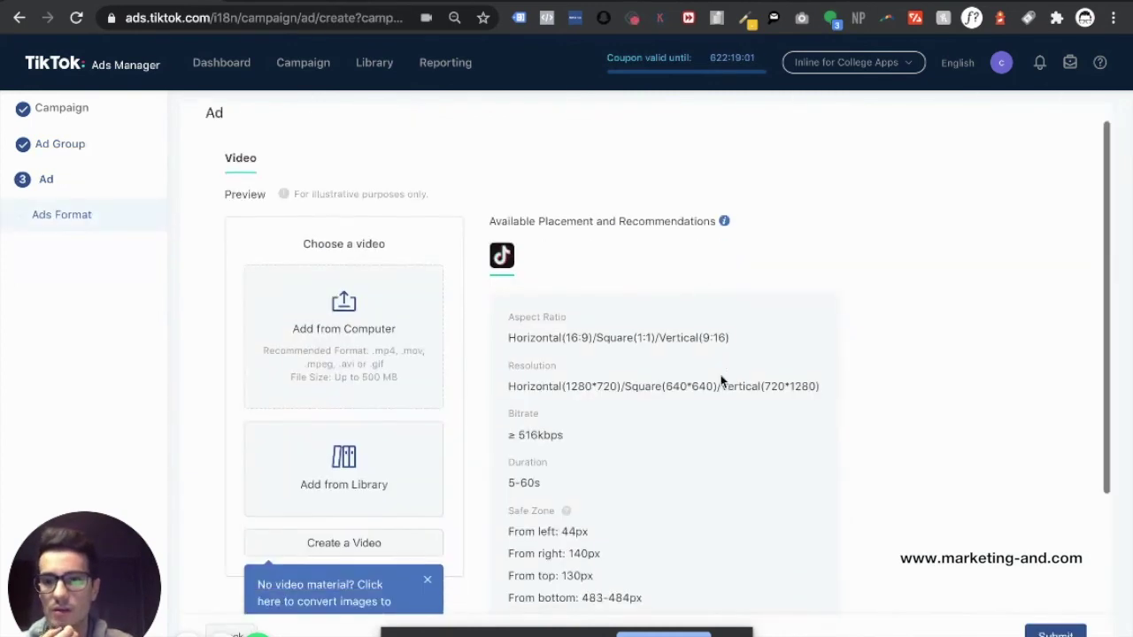
scroll(417, 286, "up", 5)
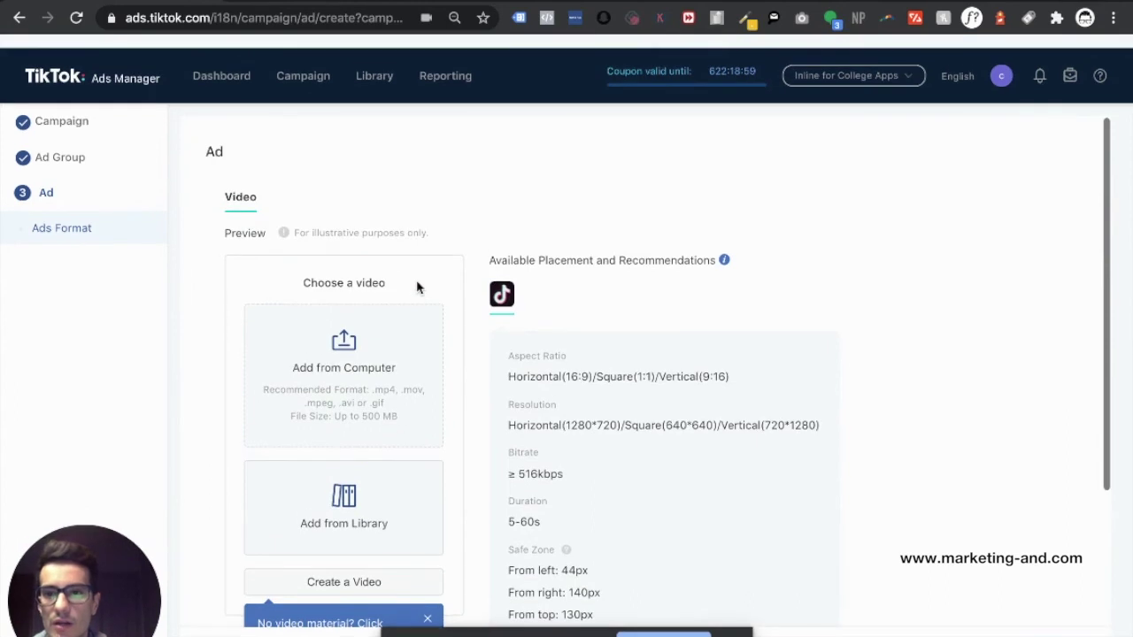
left_click(368, 461)
left_click(468, 158)
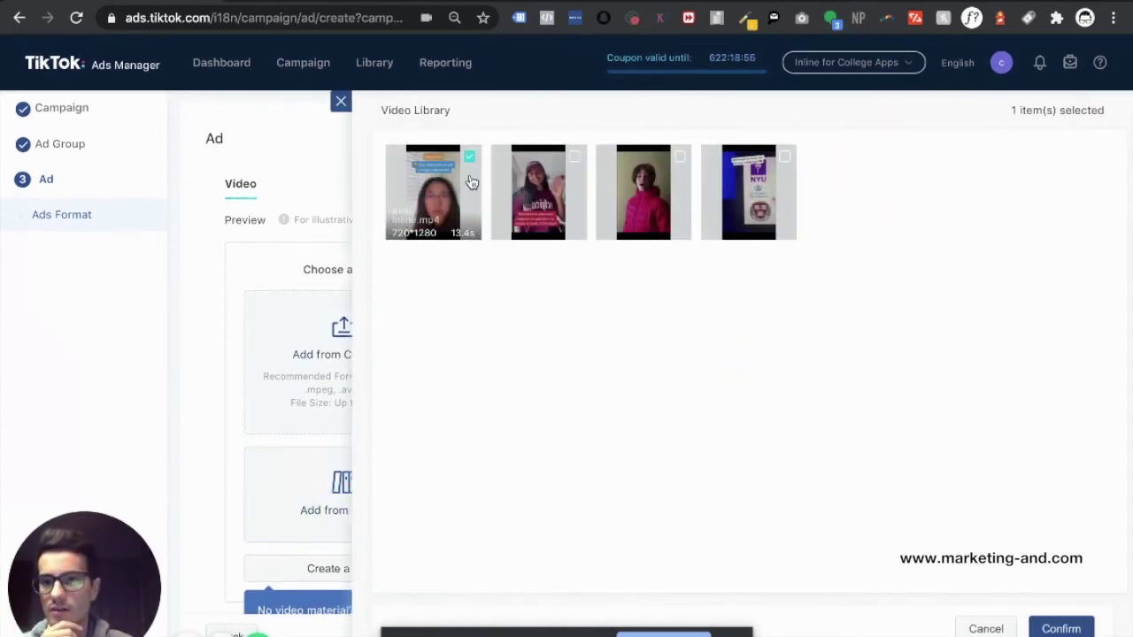
left_click(573, 159)
left_click(679, 157)
left_click(784, 158)
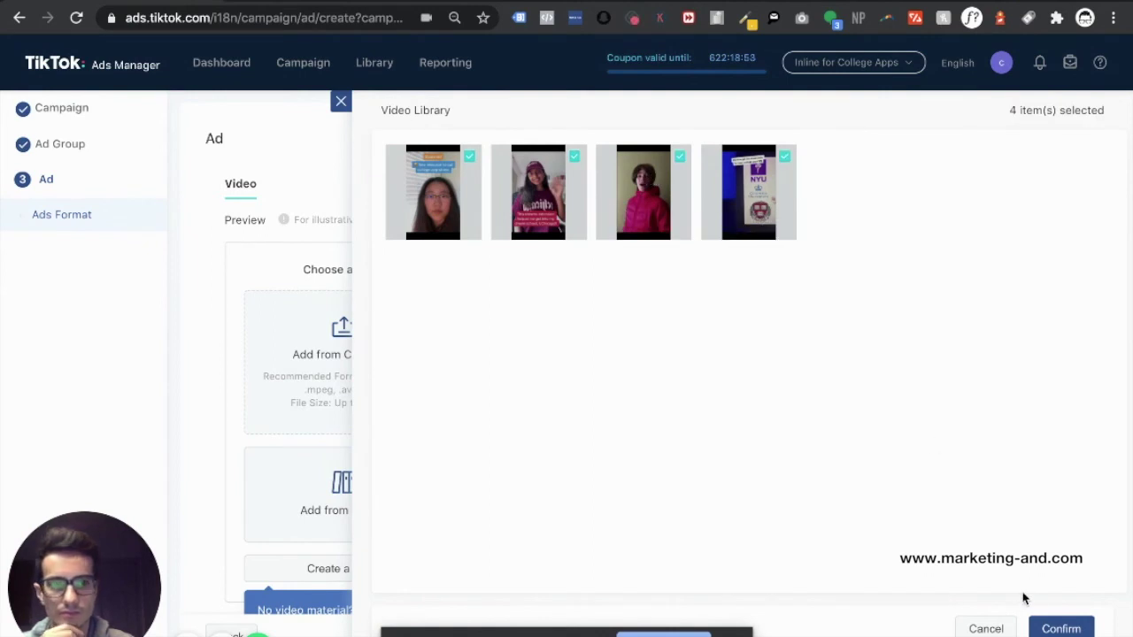
left_click(1061, 629)
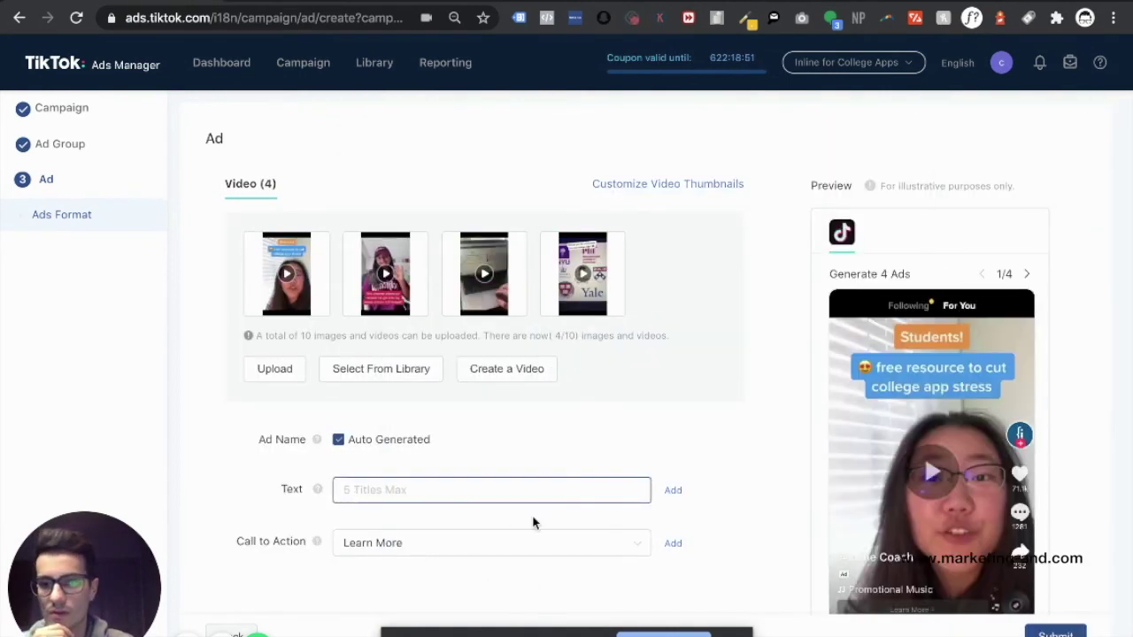
- Add a second call to action to the ad and set it to Download
left_click(675, 542)
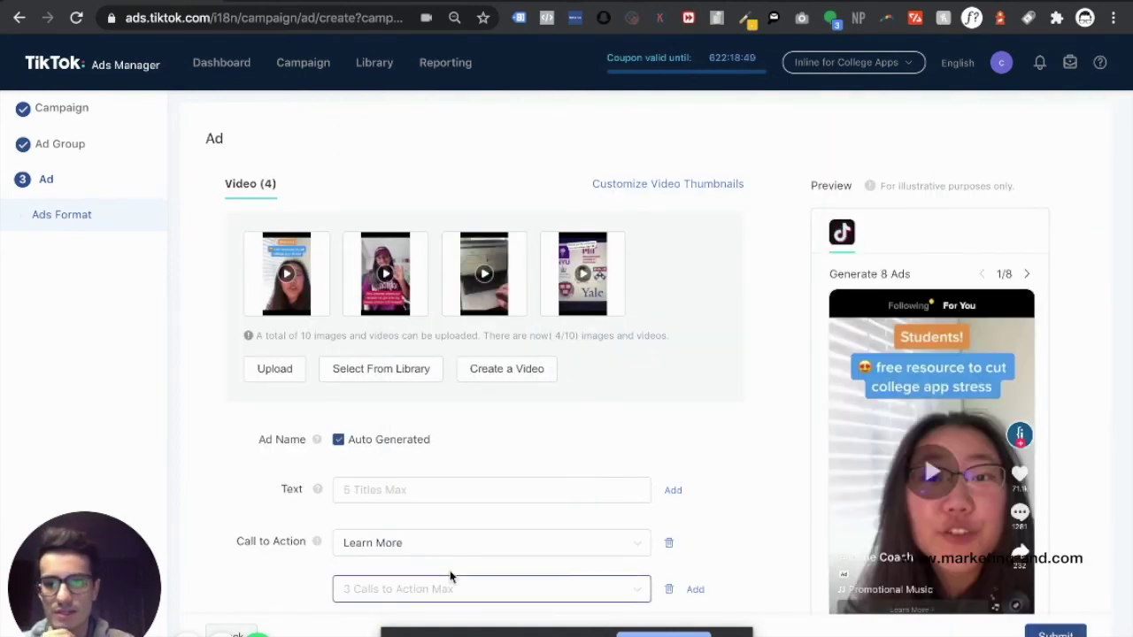
left_click(476, 590)
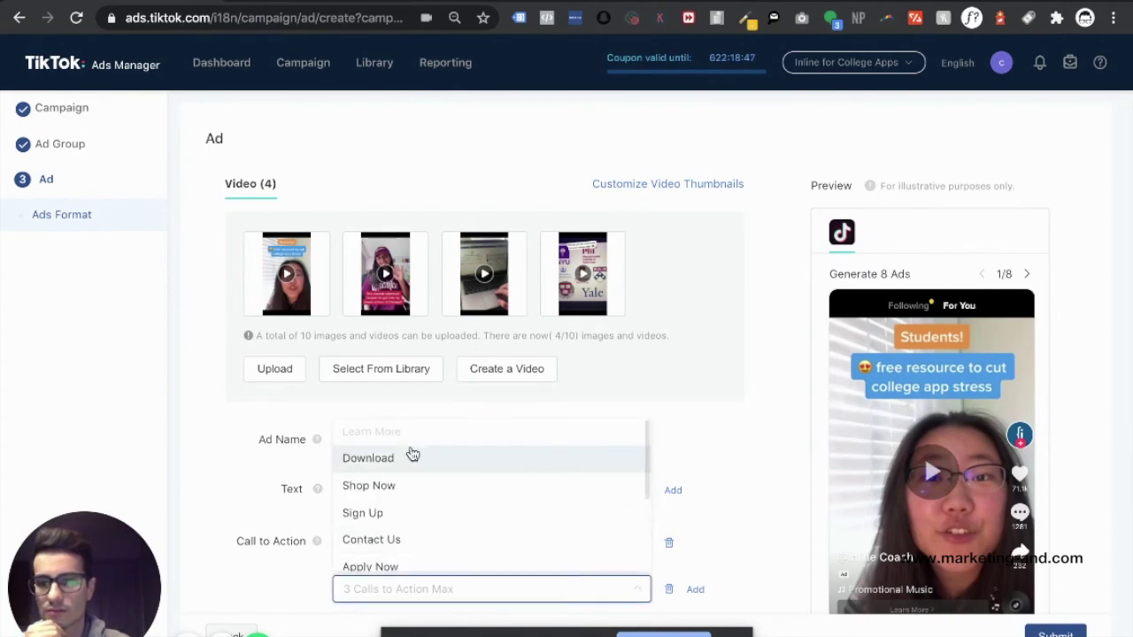
left_click(437, 458)
- Enter "Get inline for FREE!" as the ad's first text and add a second text field
left_click(435, 489)
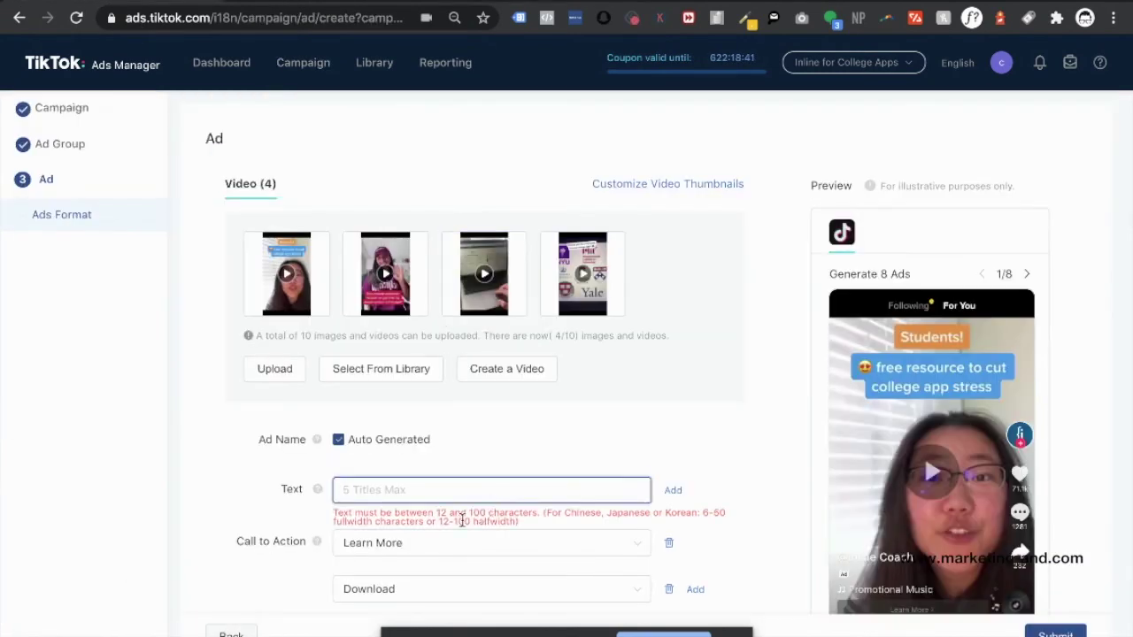
type("Get inline for FREE!")
left_click(674, 490)
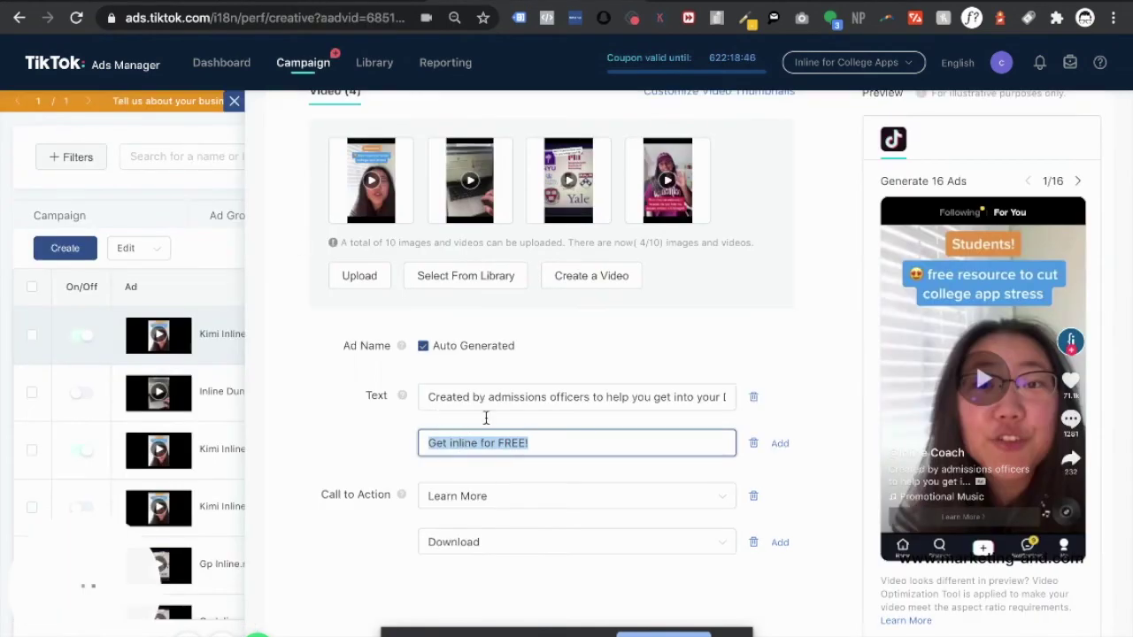
- Copy "Created by admissions officers to help you get into your DREAM college!" from the existing ad into the new ad's second text field
left_click(494, 406)
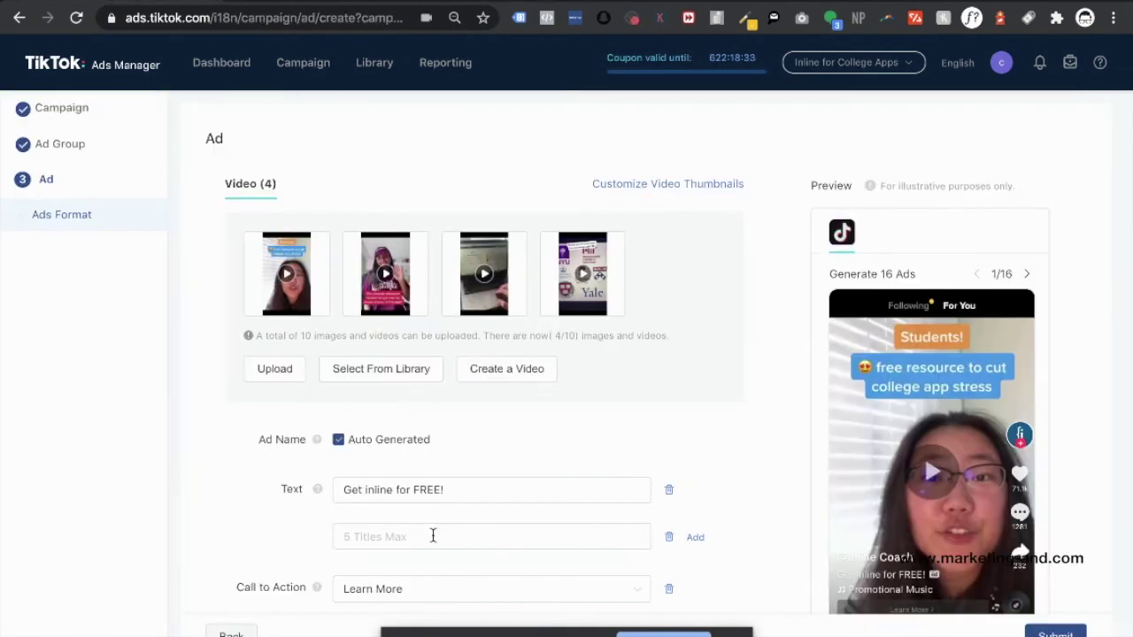
left_click(425, 535)
key("ctrl+v")
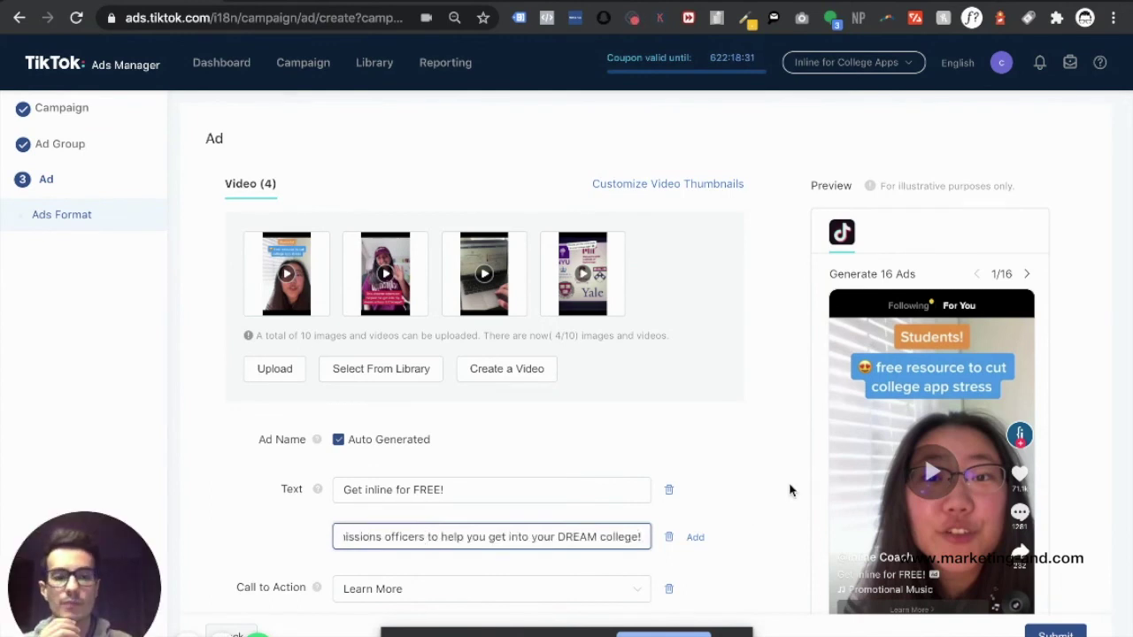
- Submit the ad and review the status of the CPC 0.25/1 ads in the ad list
scroll(791, 490, "down", 1)
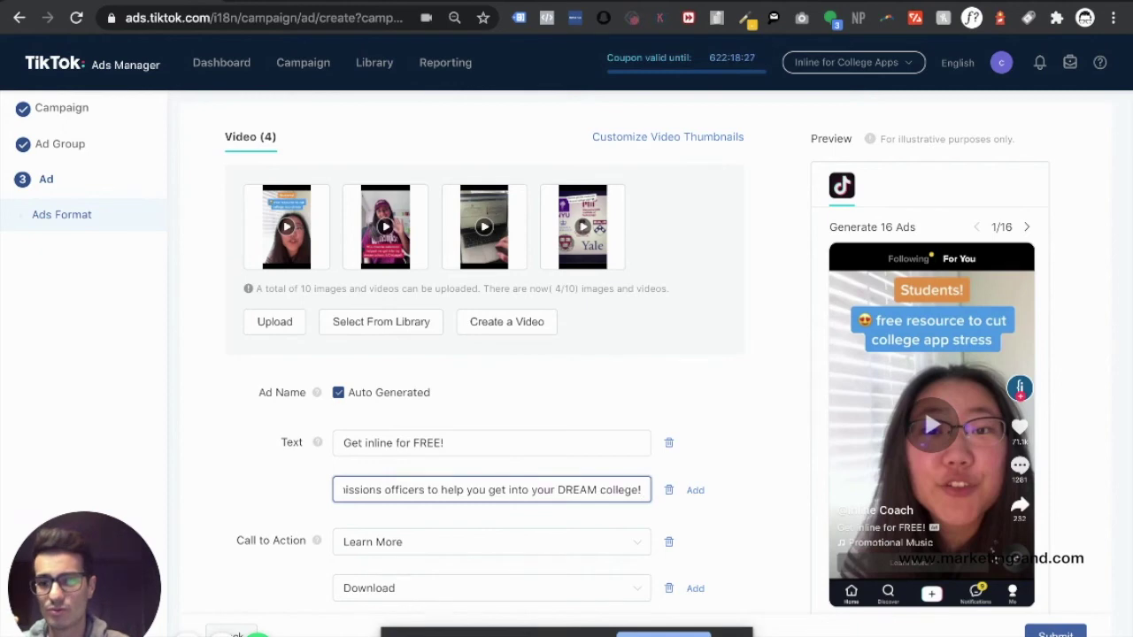
left_click(1056, 635)
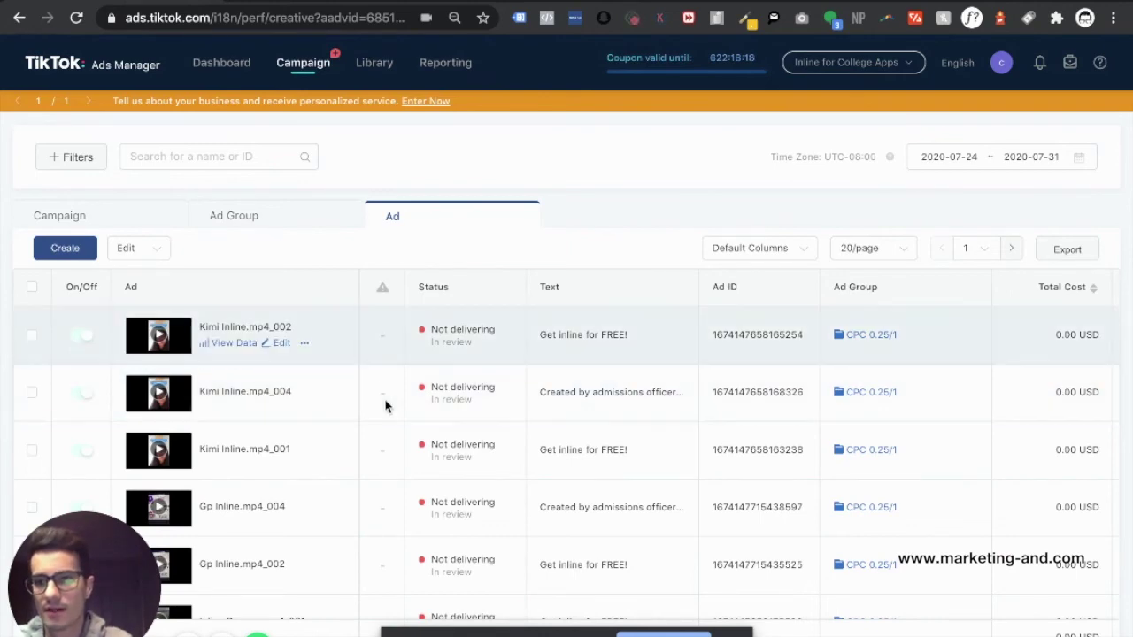
scroll(384, 403, "down", 3)
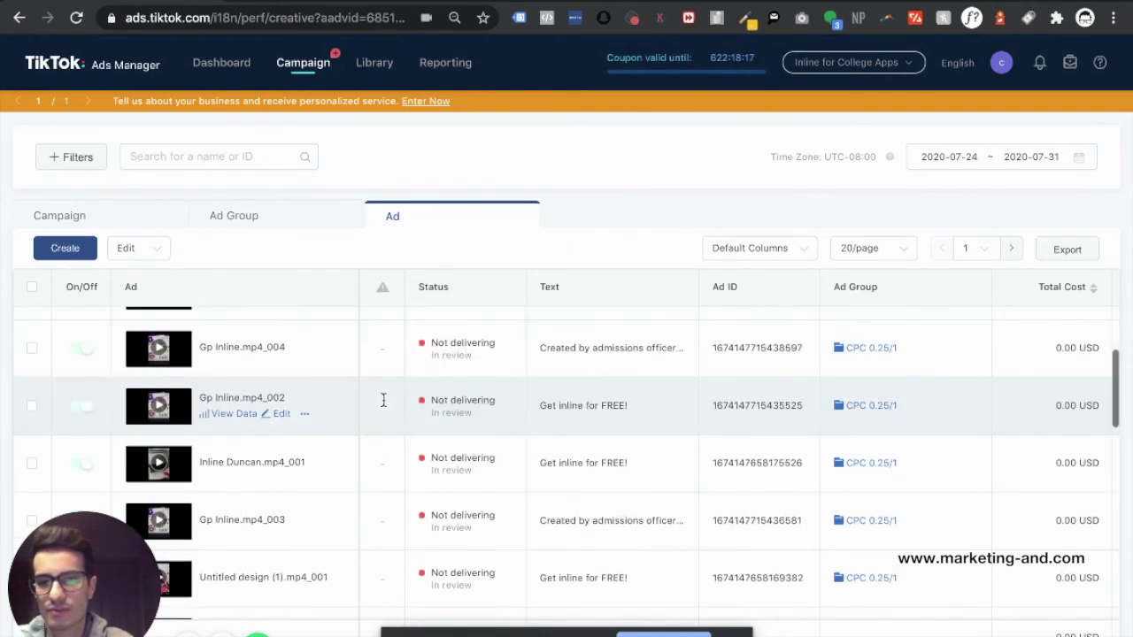
scroll(383, 402, "down", 4)
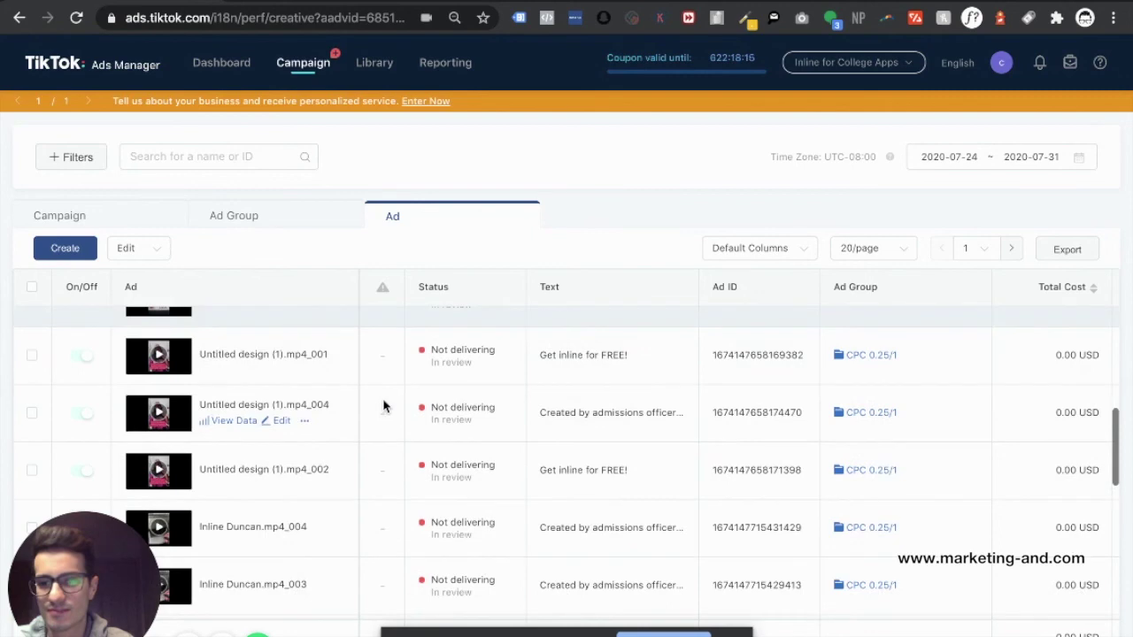
scroll(384, 406, "down", 2)
scroll(384, 405, "down", 3)
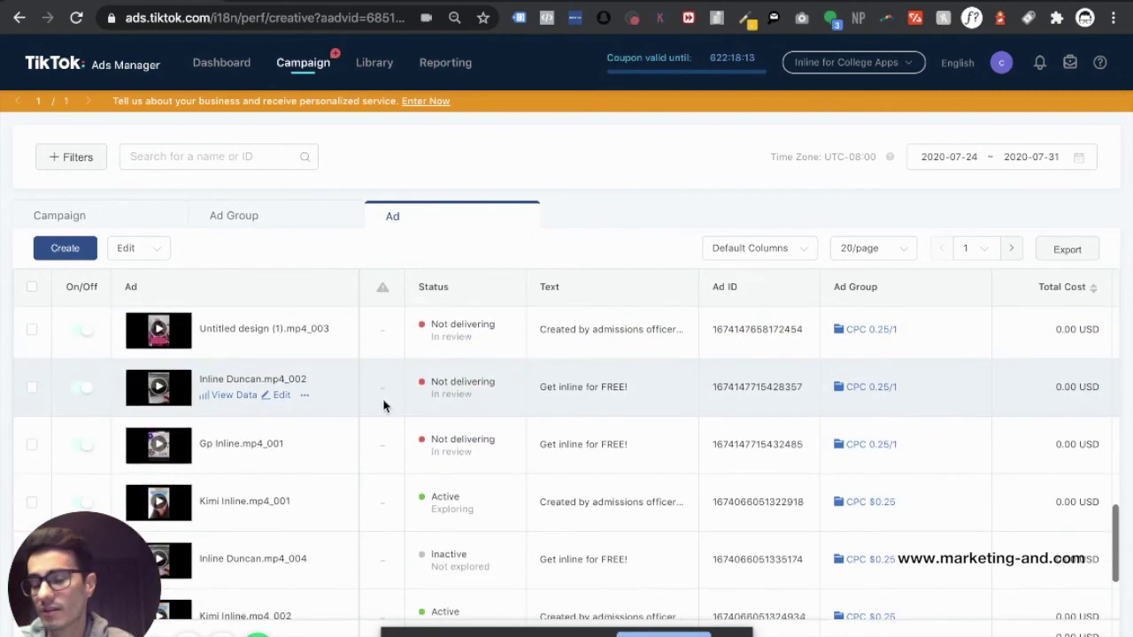
scroll(384, 405, "down", 2)
scroll(383, 406, "up", 1)
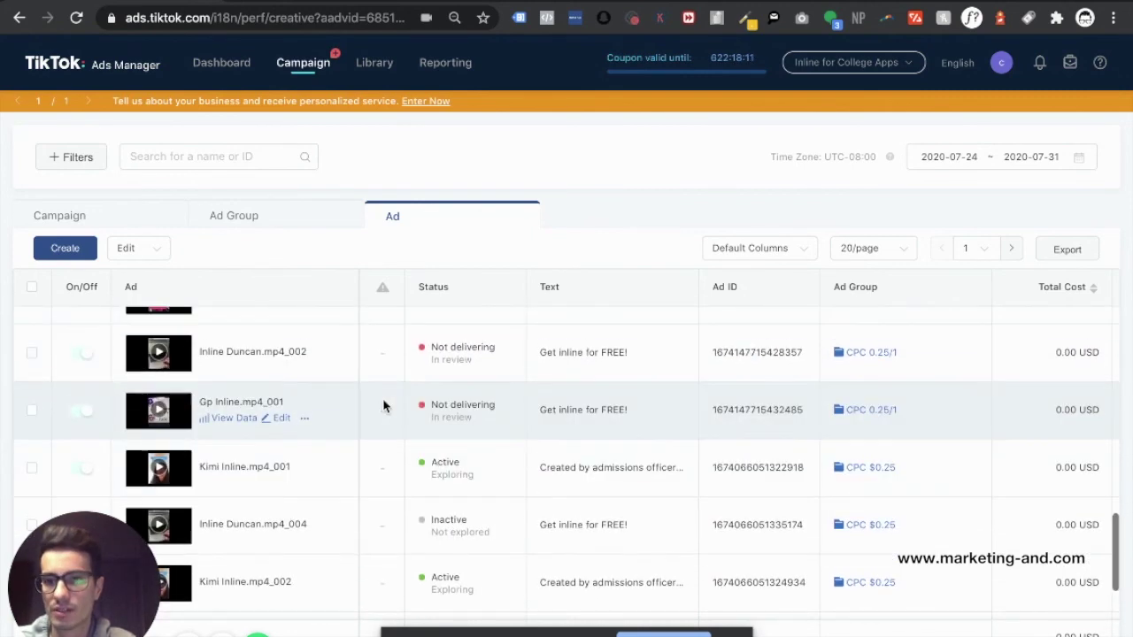
- Leave the ad list and show only the ad groups of the Inline Coach (conversion) campaign
scroll(384, 406, "up", 2)
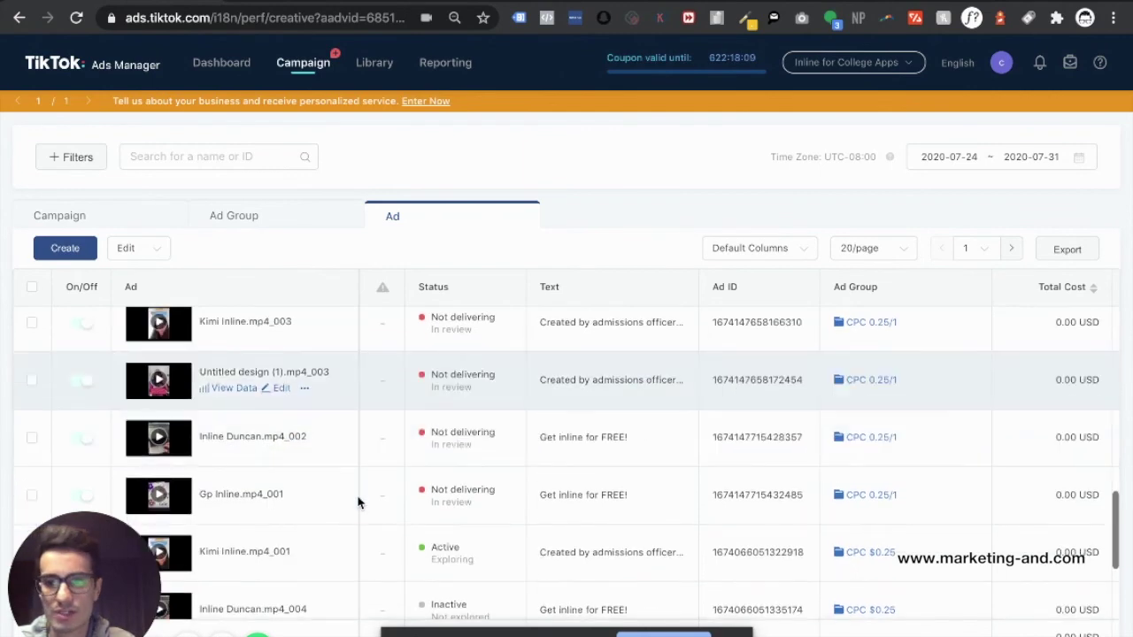
scroll(369, 356, "up", 5)
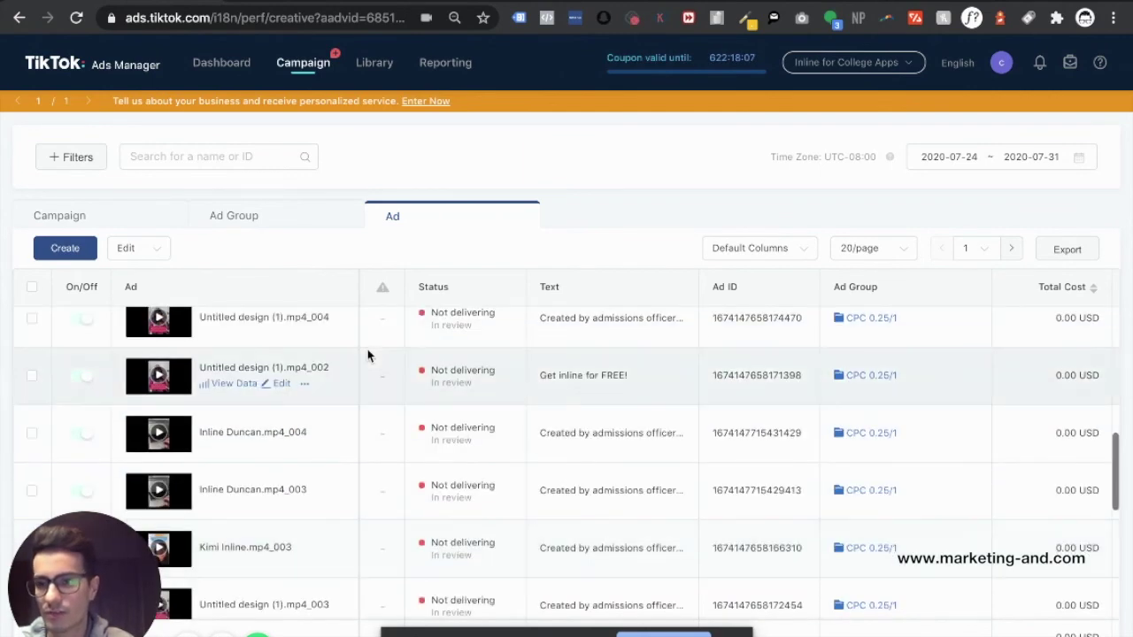
scroll(368, 356, "up", 3)
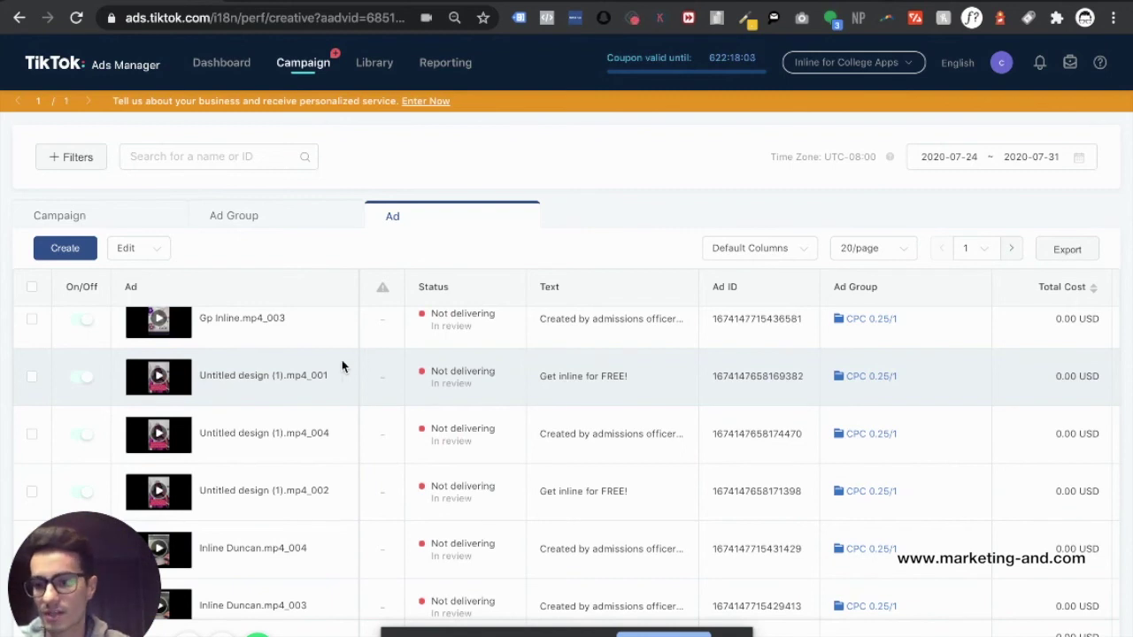
scroll(343, 363, "up", 1)
scroll(342, 360, "up", 2)
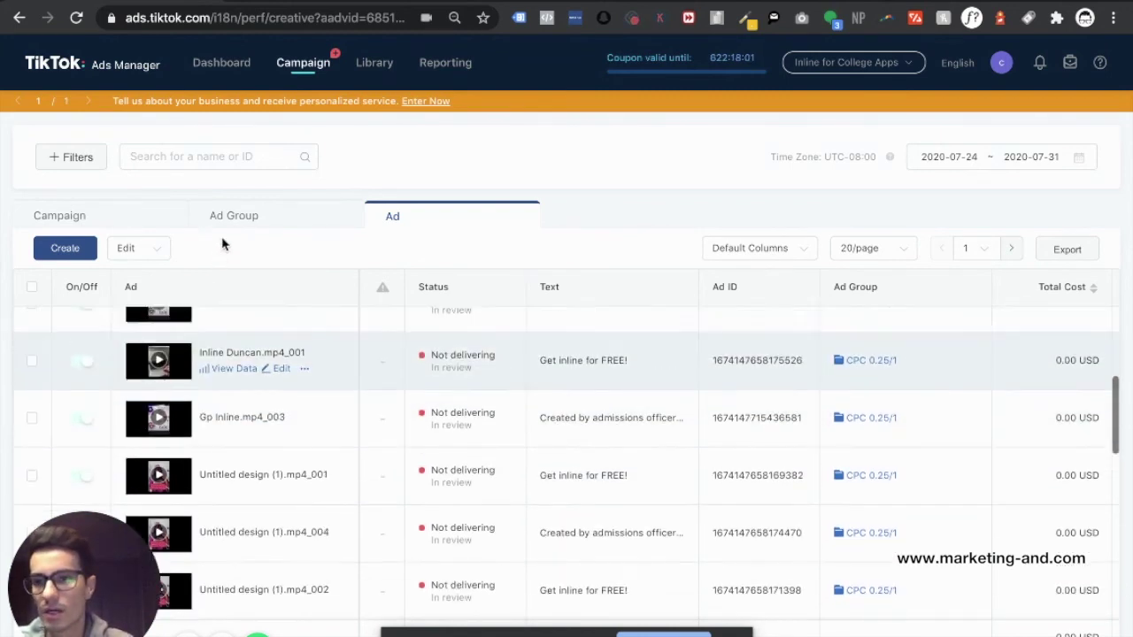
scroll(241, 228, "up", 2)
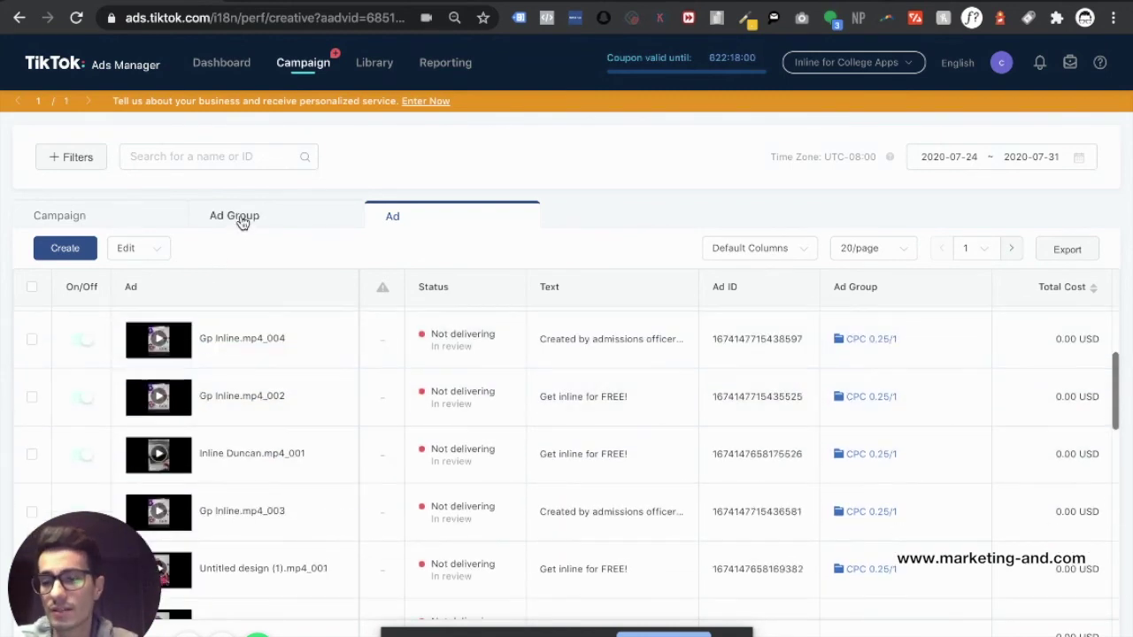
left_click(124, 210)
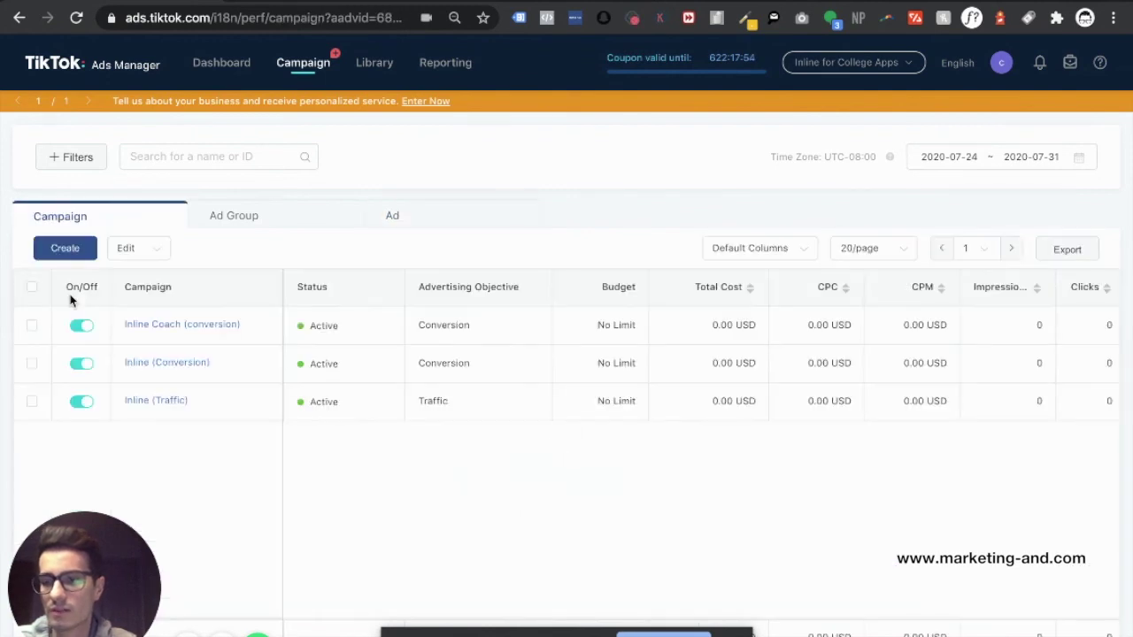
left_click(31, 326)
left_click(270, 221)
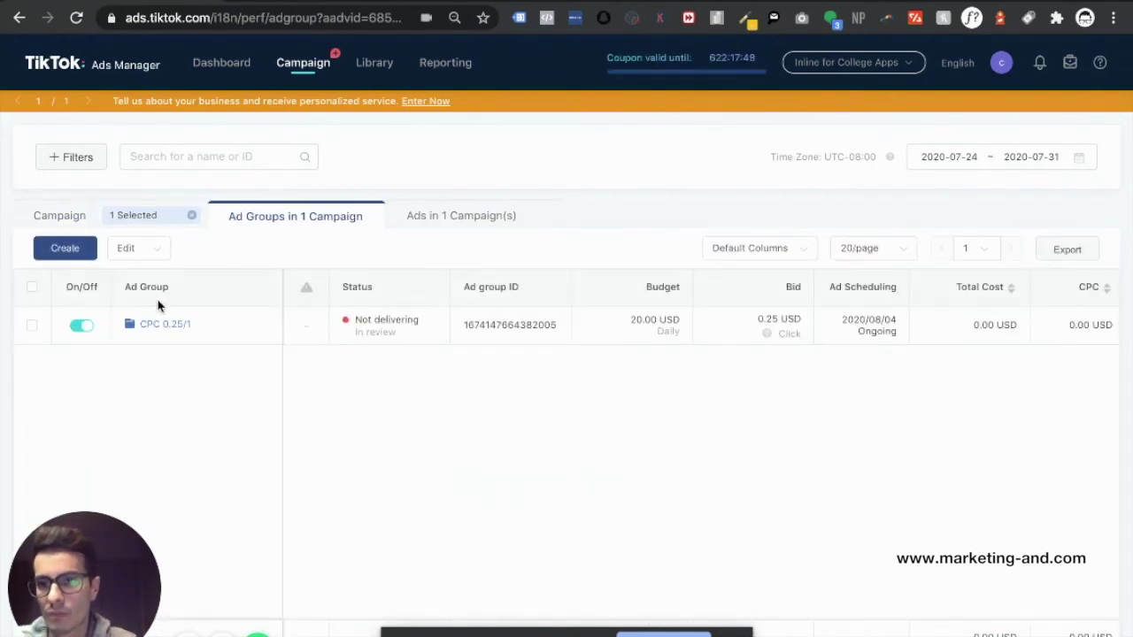
- Duplicate the CPC 0.25/1 ad group once into the existing Inline Coach (conversion) campaign
mouse_move(259, 343)
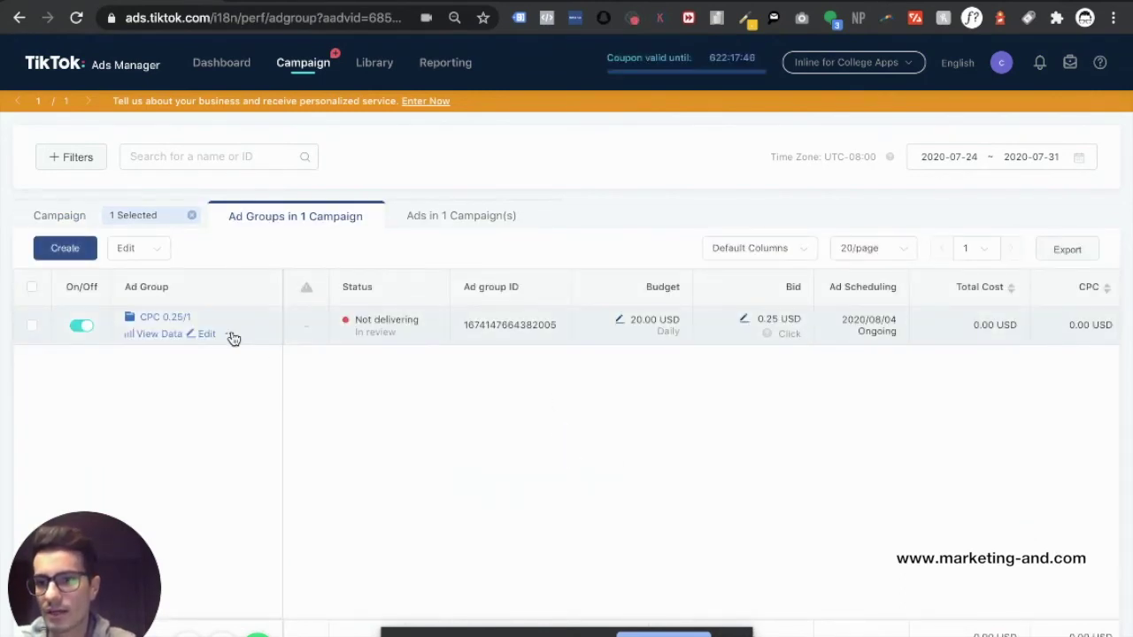
left_click(231, 336)
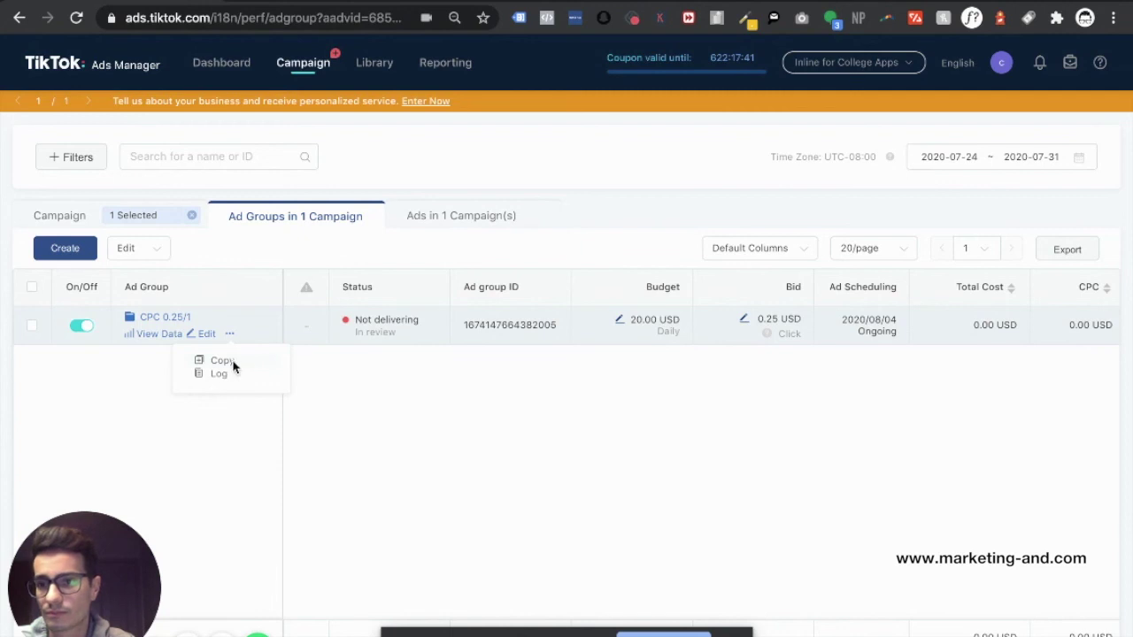
left_click(233, 366)
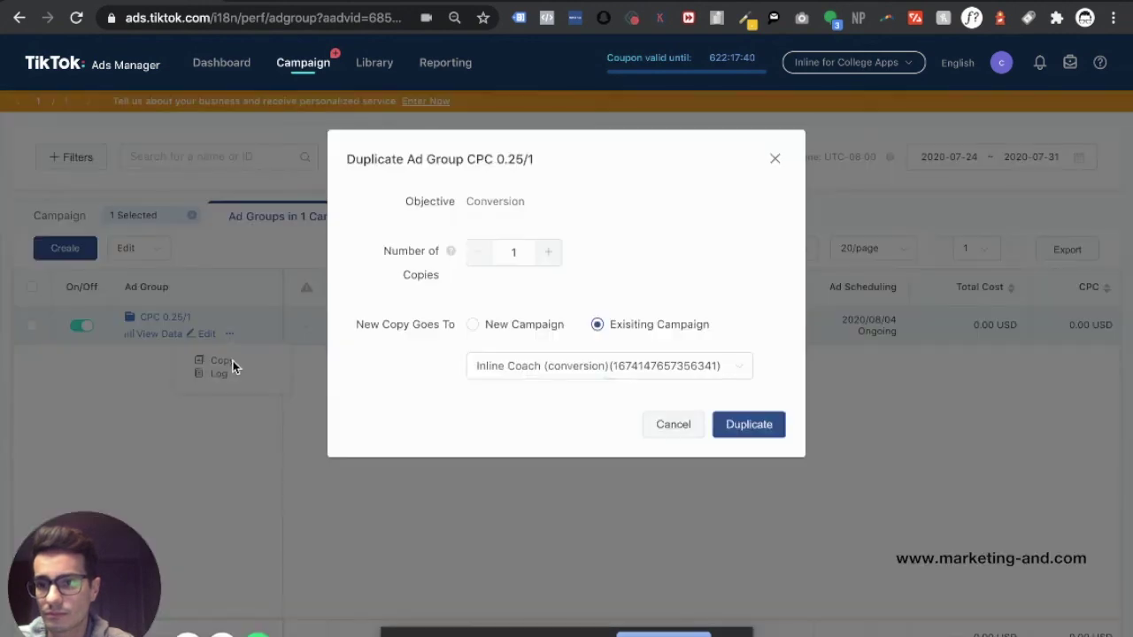
left_click(763, 426)
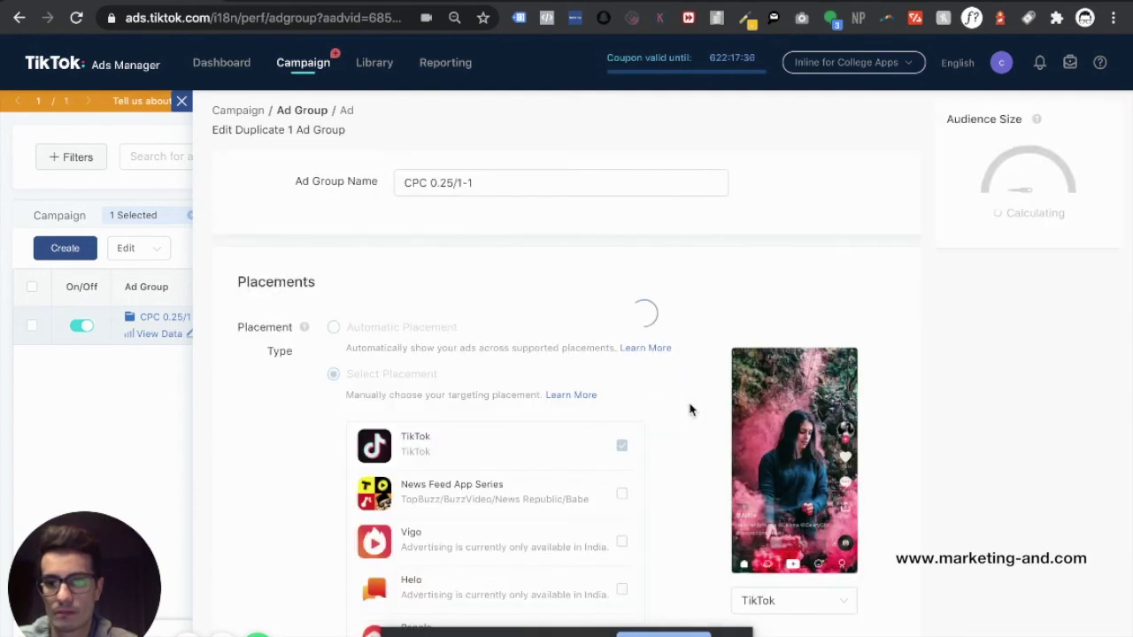
- Set the duplicated ad group's learning phase bid to 0.50 USD per click
scroll(691, 409, "down", 10)
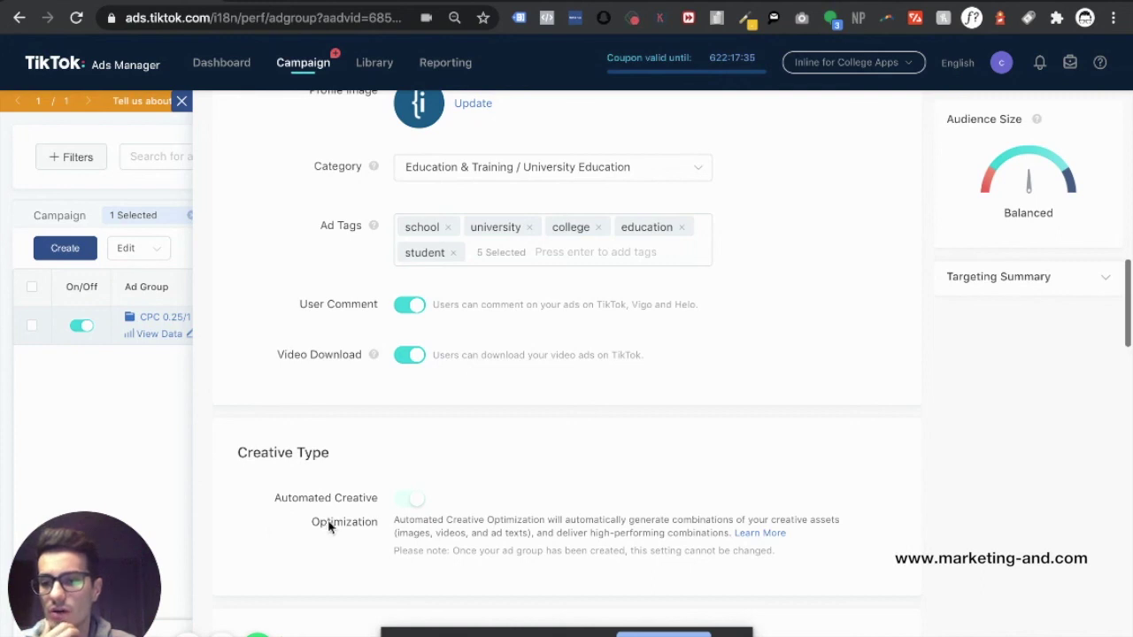
scroll(370, 561, "down", 10)
scroll(370, 563, "up", 3)
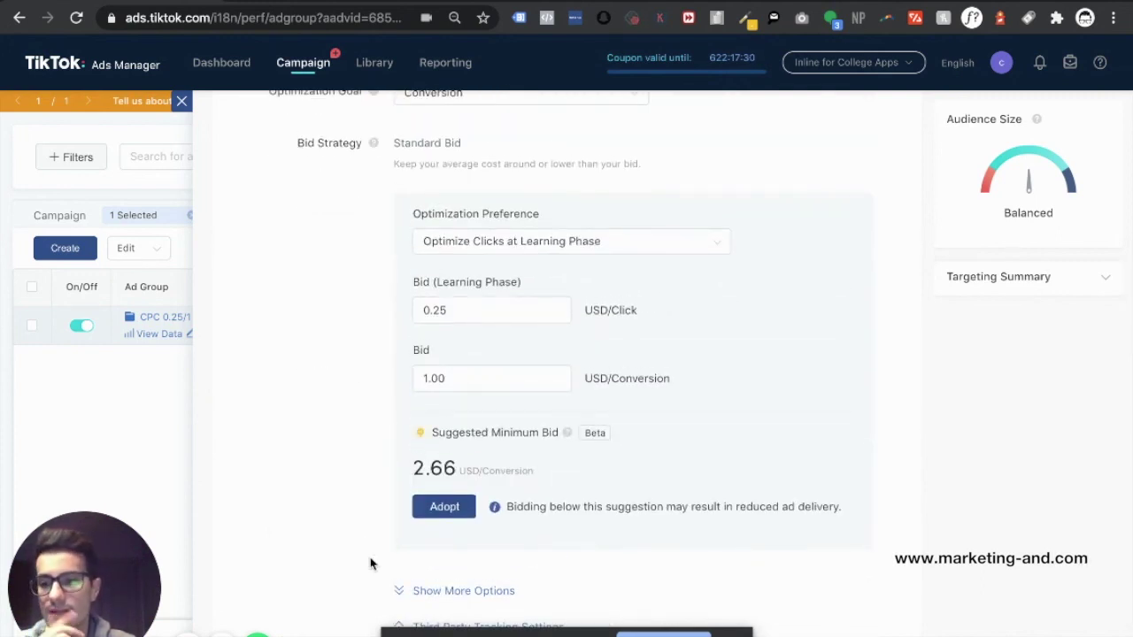
left_click(460, 315)
double_click(460, 315)
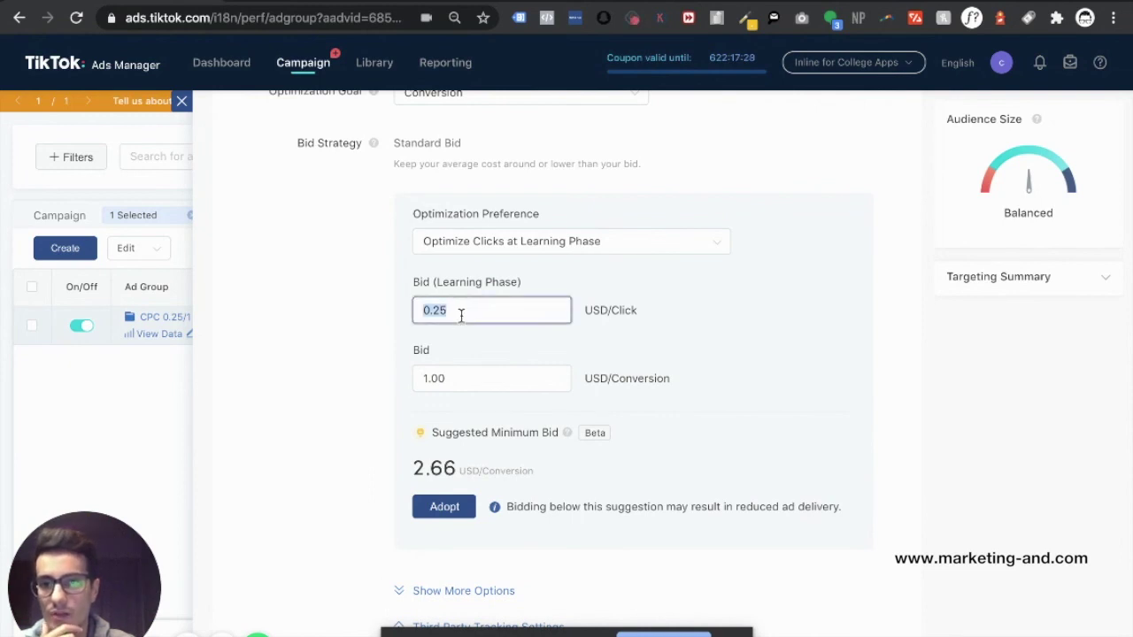
left_click(461, 315)
key("BackSpace")
key("BackSpace")
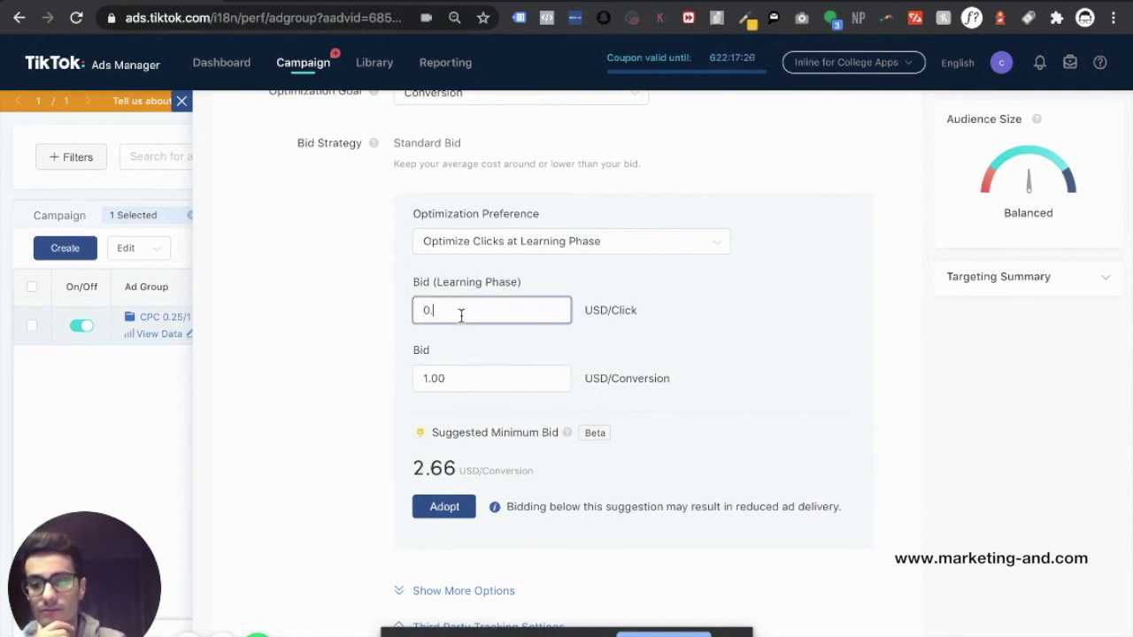
type("50")
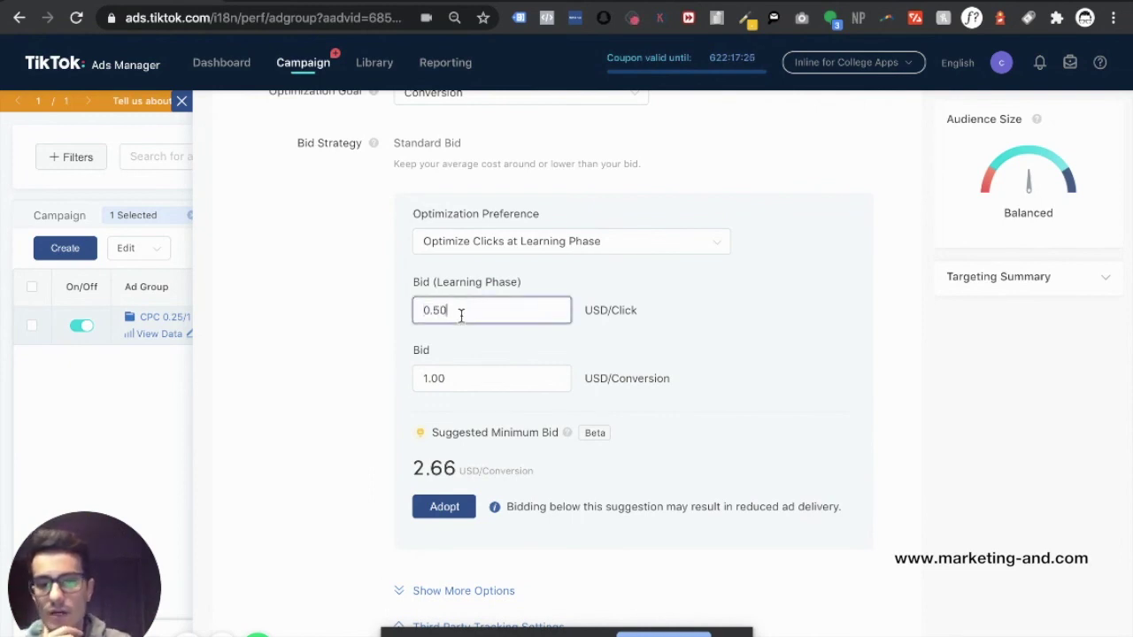
- Set the duplicated ad group's conversion bid to 1.50 USD per conversion
left_click(459, 378)
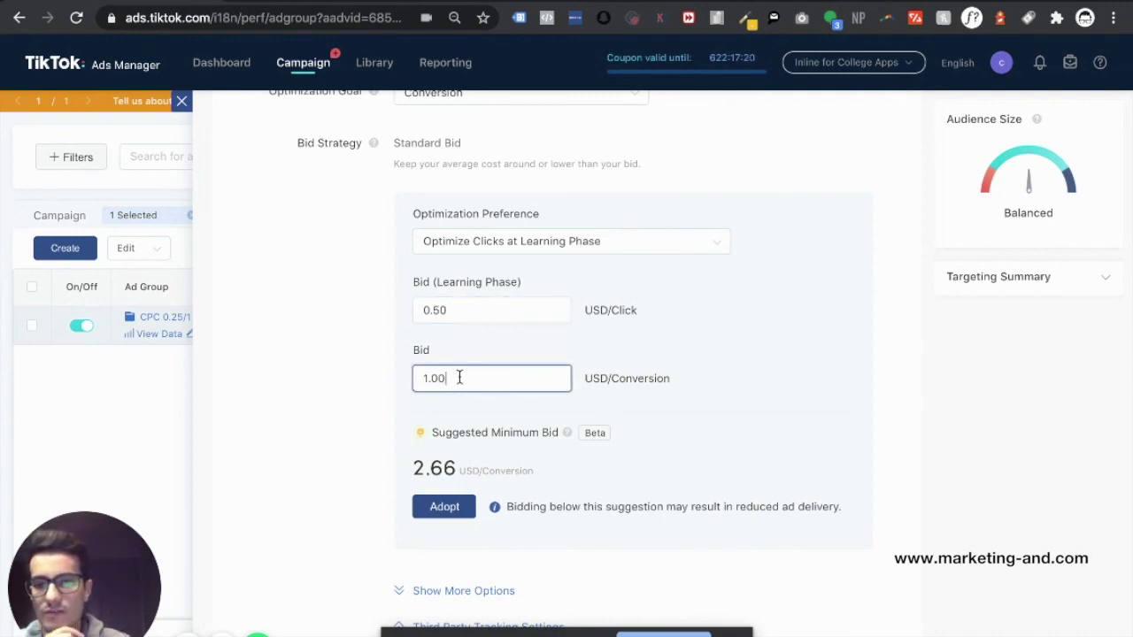
key("BackSpace")
key("BackSpace")
type("0")
key("BackSpace")
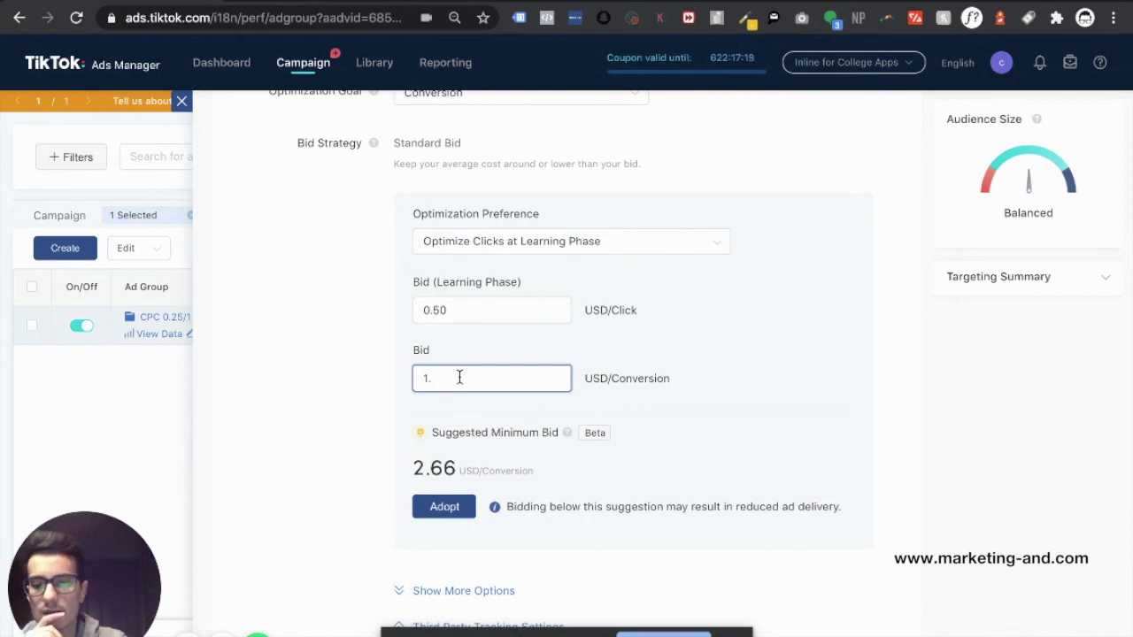
type("2")
key("BackSpace")
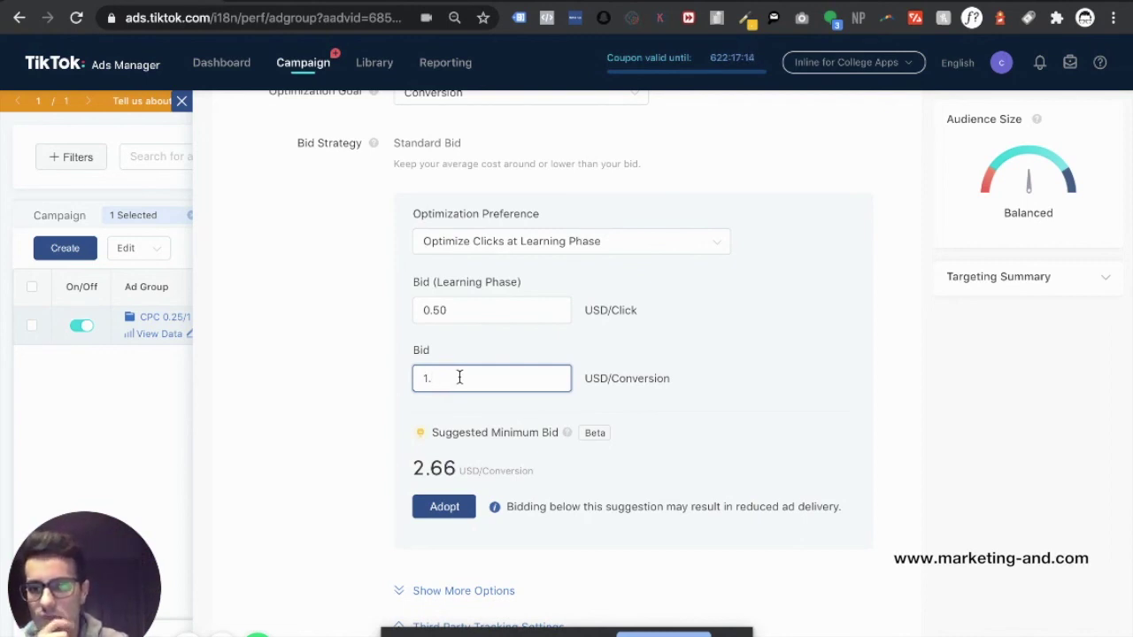
type(".")
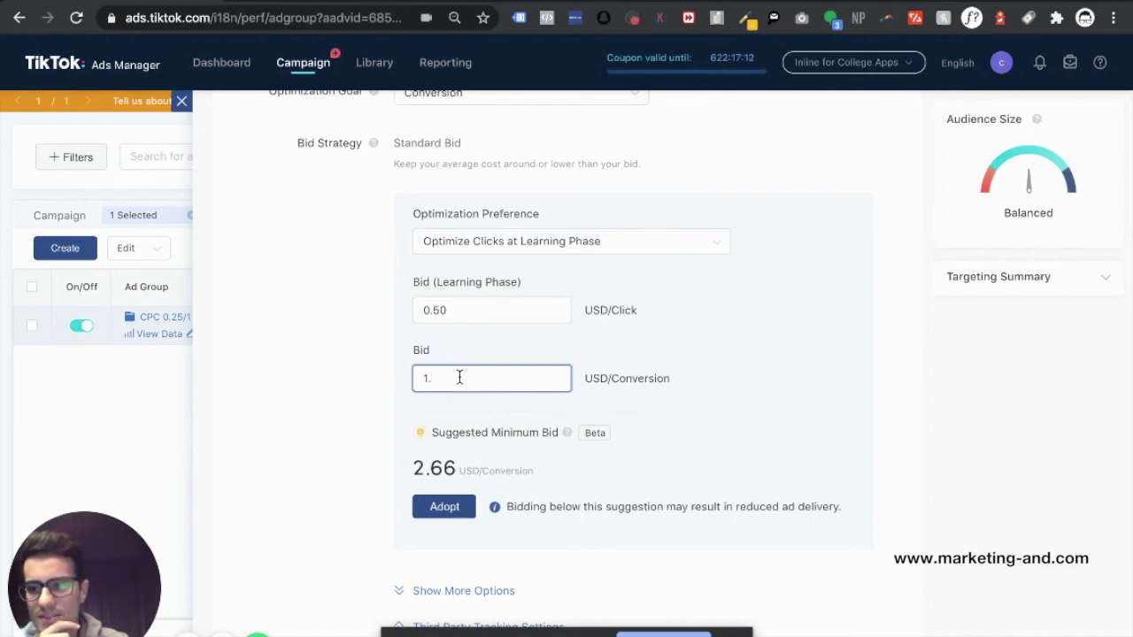
type("50")
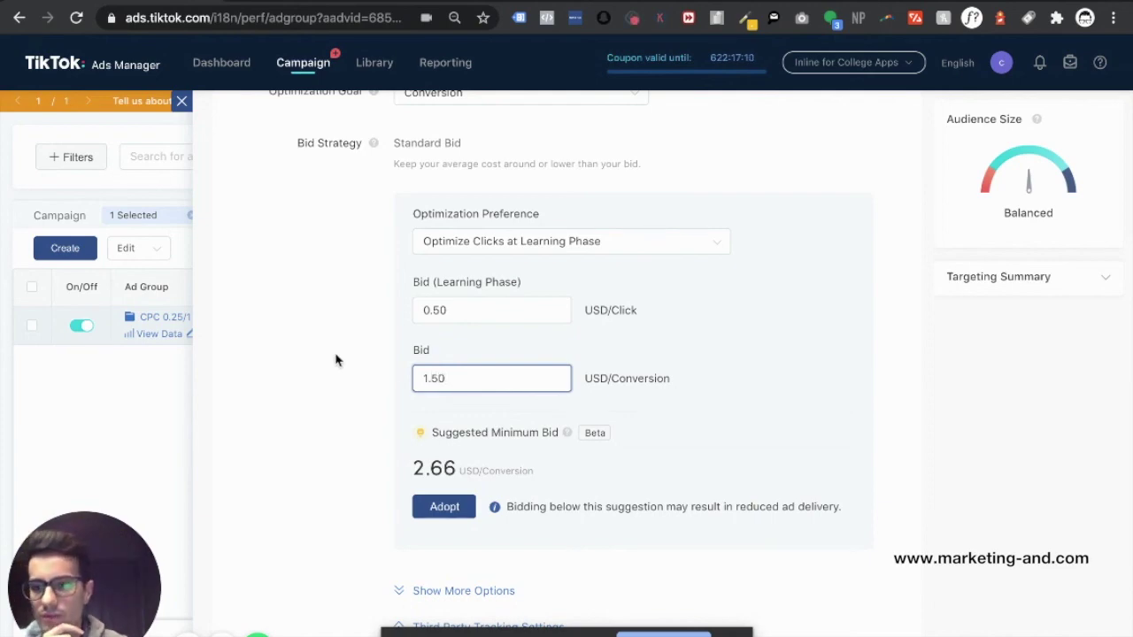
left_click(336, 359)
- Rename the duplicated ad group as CPC 0.50/1.5
scroll(341, 357, "up", 10)
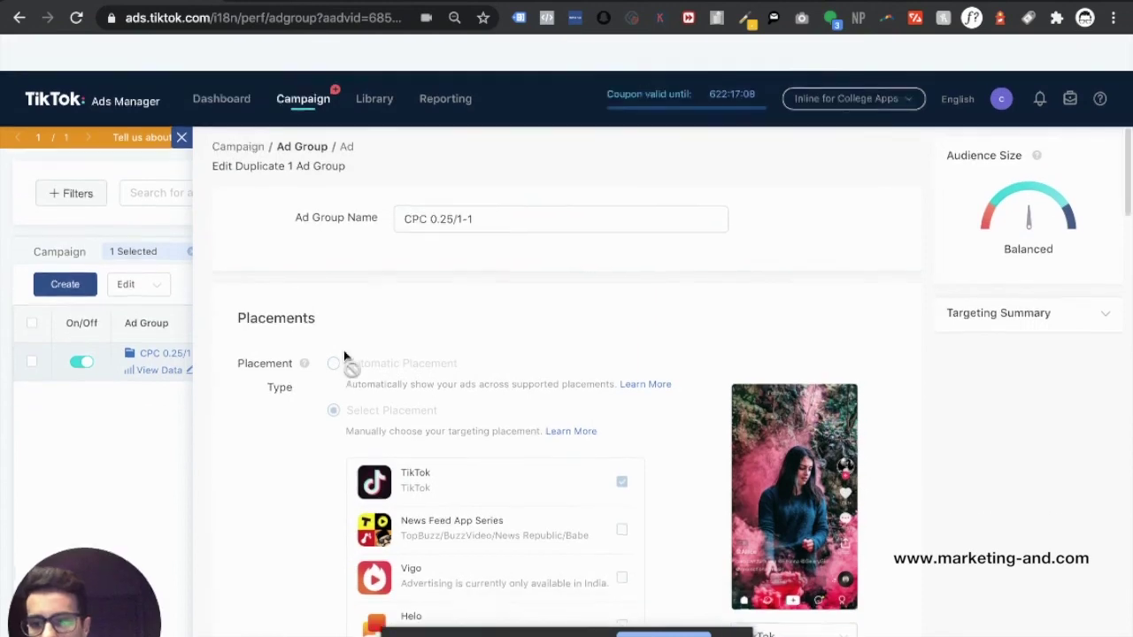
left_click(503, 188)
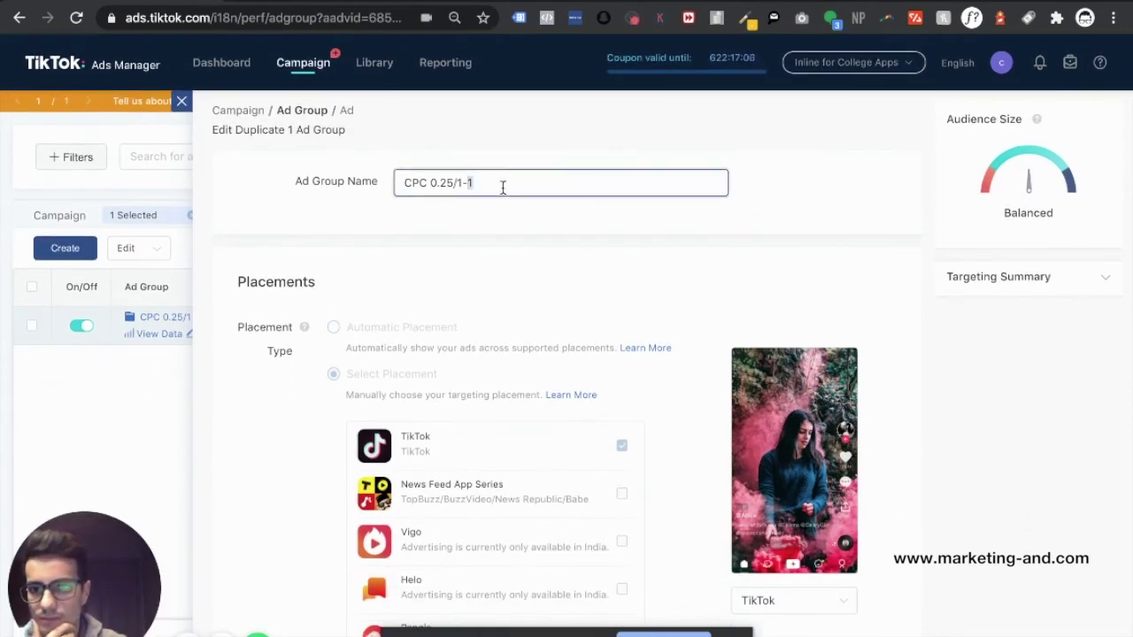
mouse_move(454, 188)
left_mouse_down()
mouse_move(431, 185)
mouse_move(451, 181)
left_mouse_up()
key("BackSpace")
key("BackSpace")
key("BackSpace")
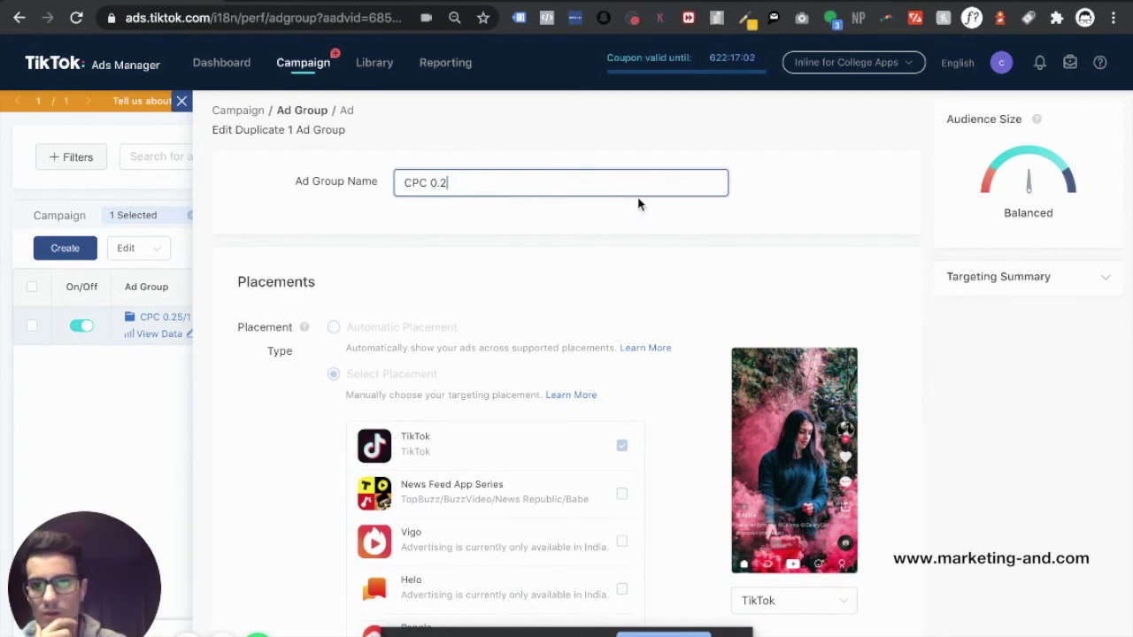
type("50/")
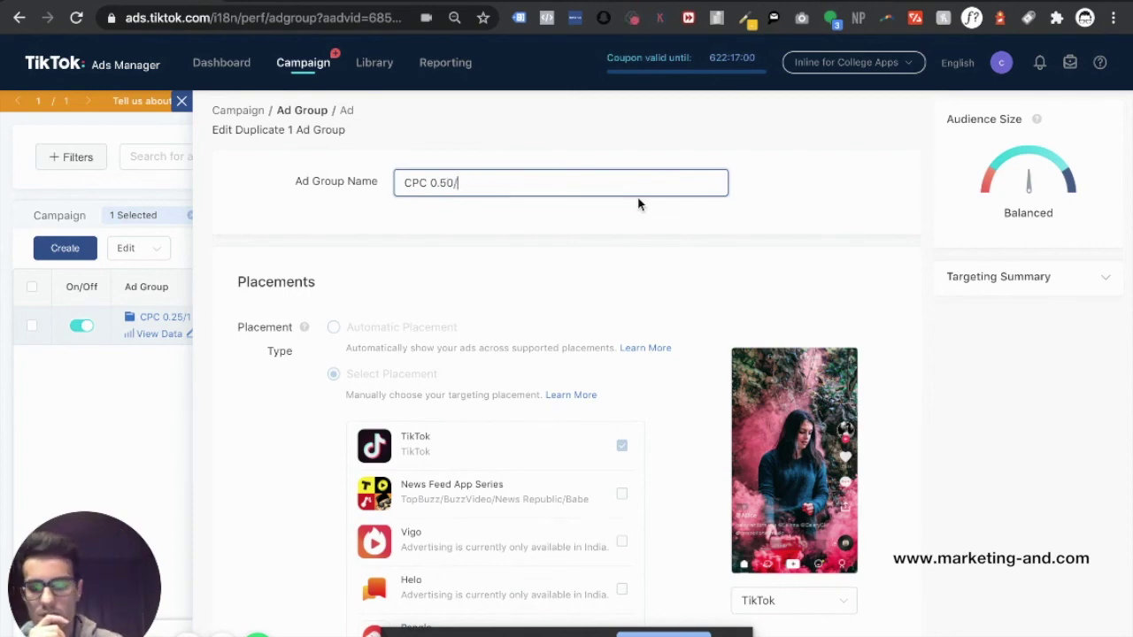
type("1.")
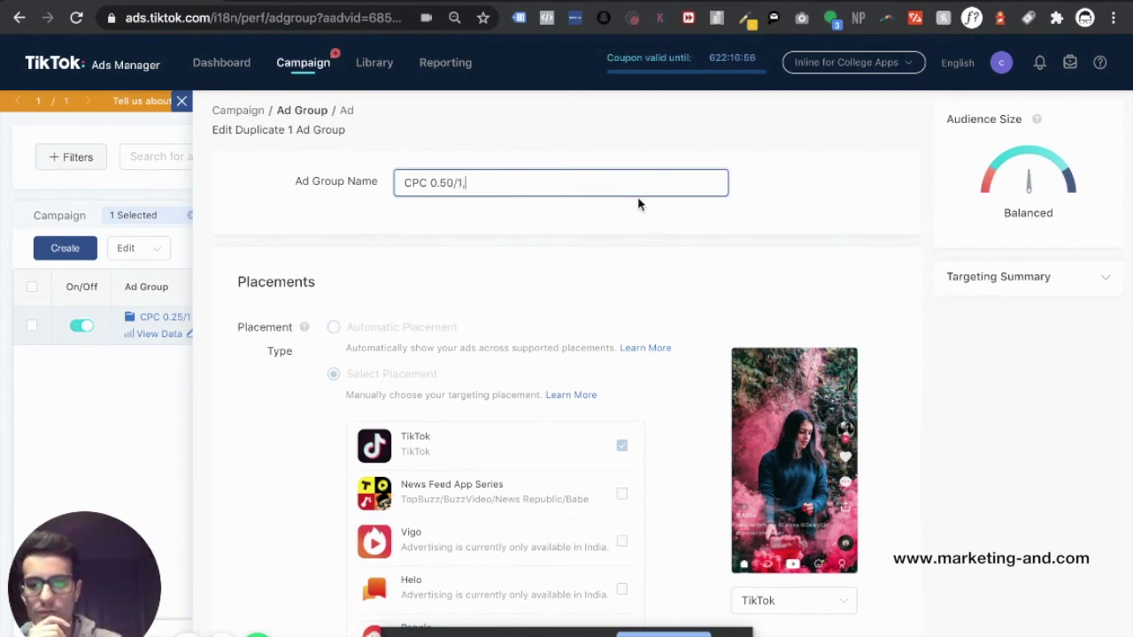
type("5")
left_click(848, 207)
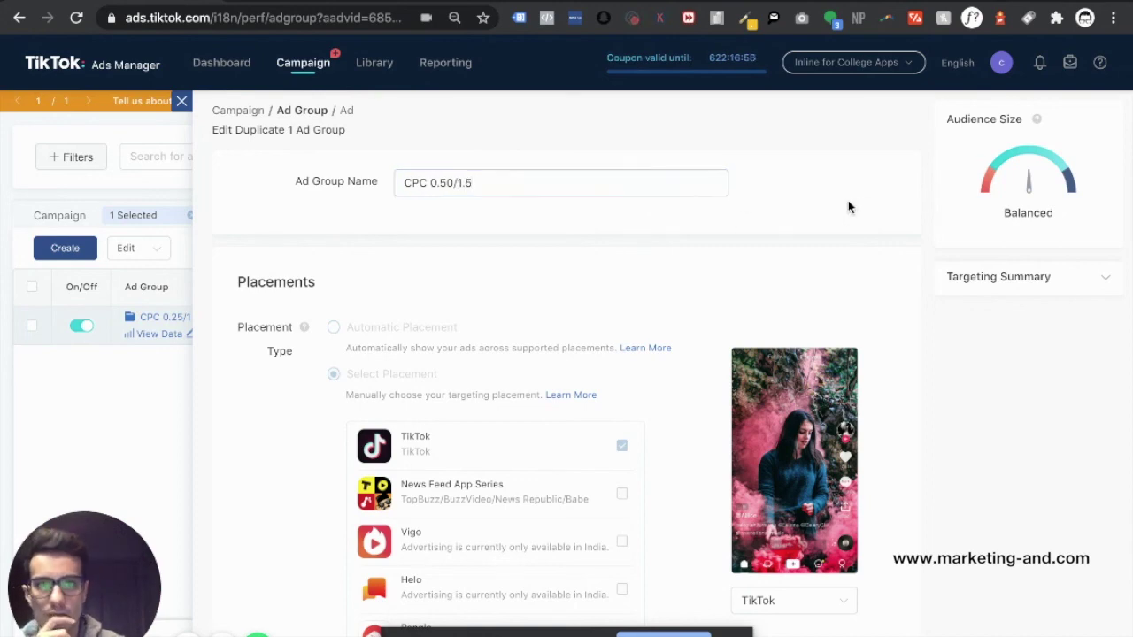
- Continue to the duplicated ad group's ads, check their copied texts and calls to action, and submit and confirm them
scroll(1001, 454, "down", 5)
scroll(1002, 454, "down", 5)
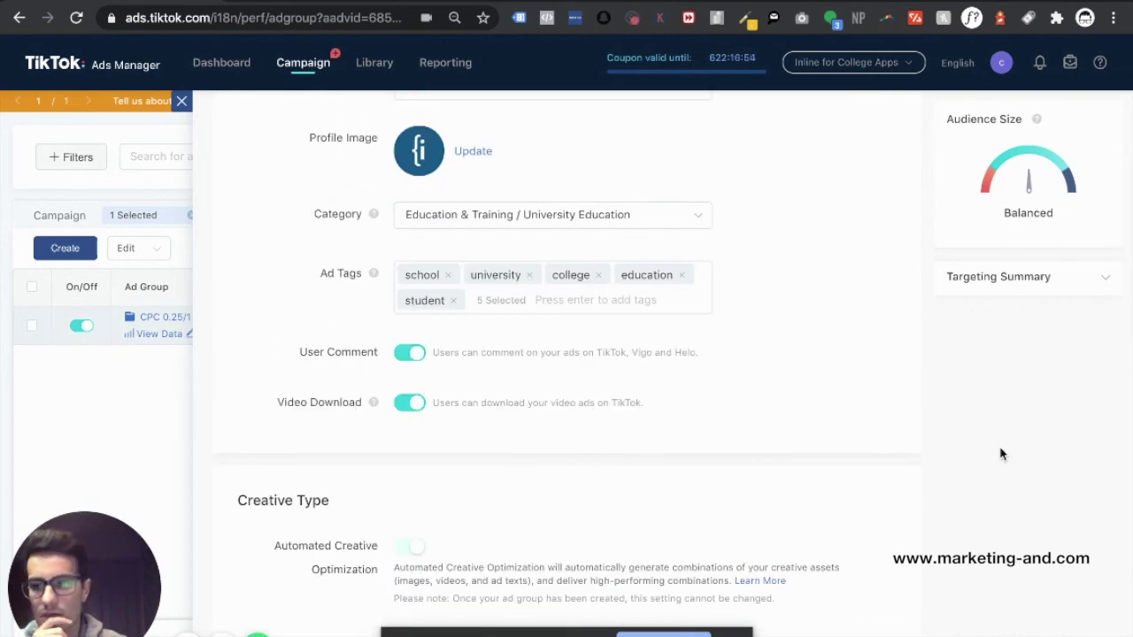
scroll(921, 460, "down", 15)
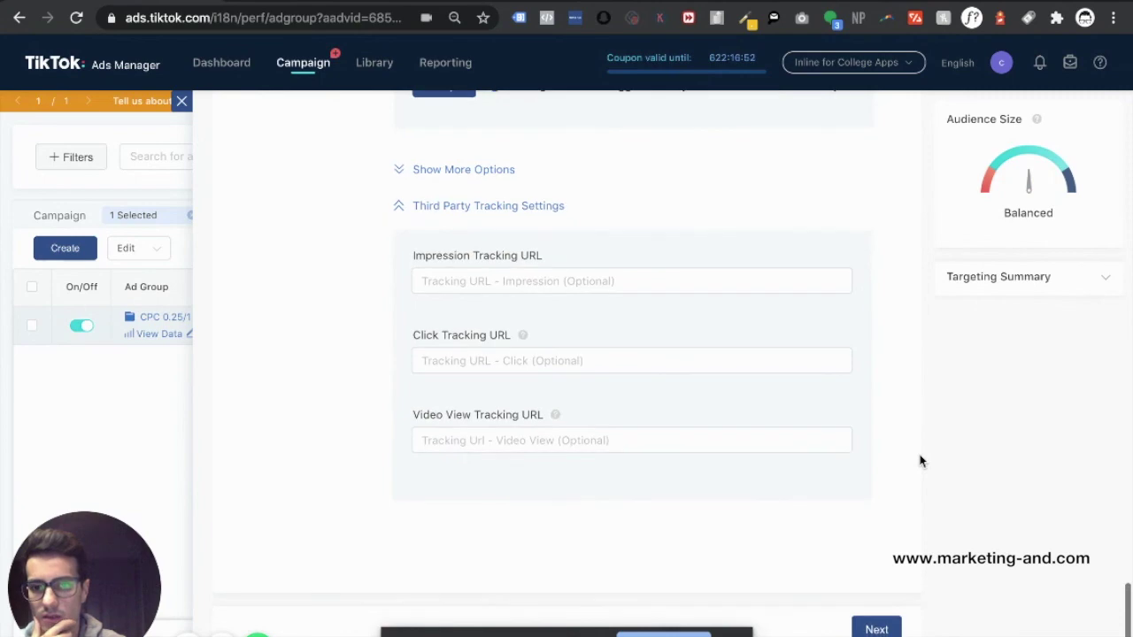
left_click(881, 631)
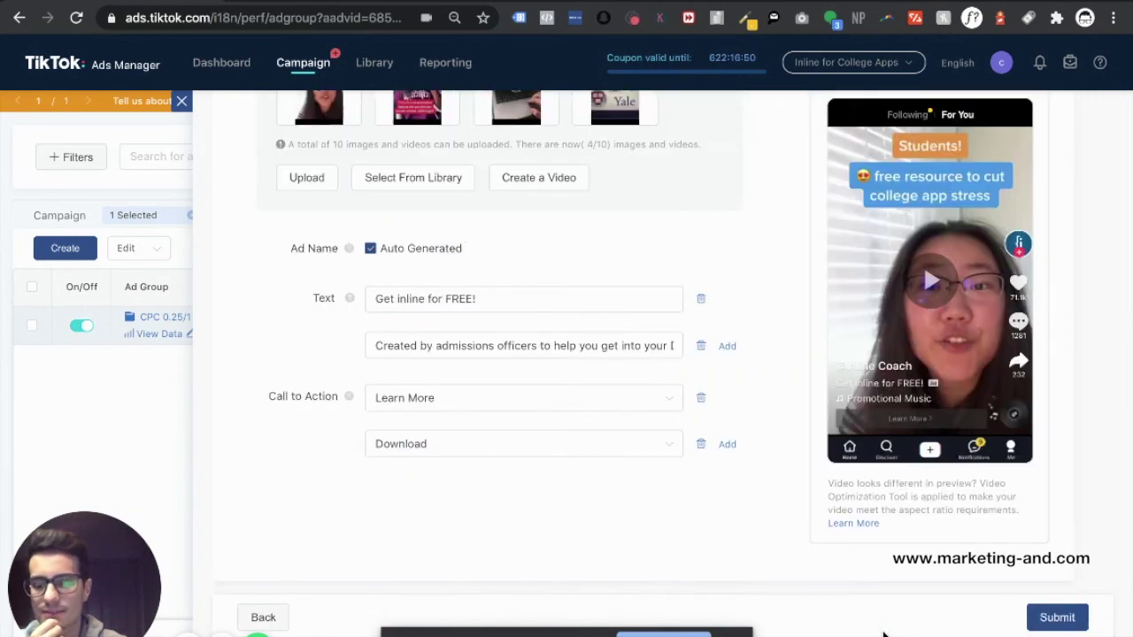
scroll(788, 458, "up", 2)
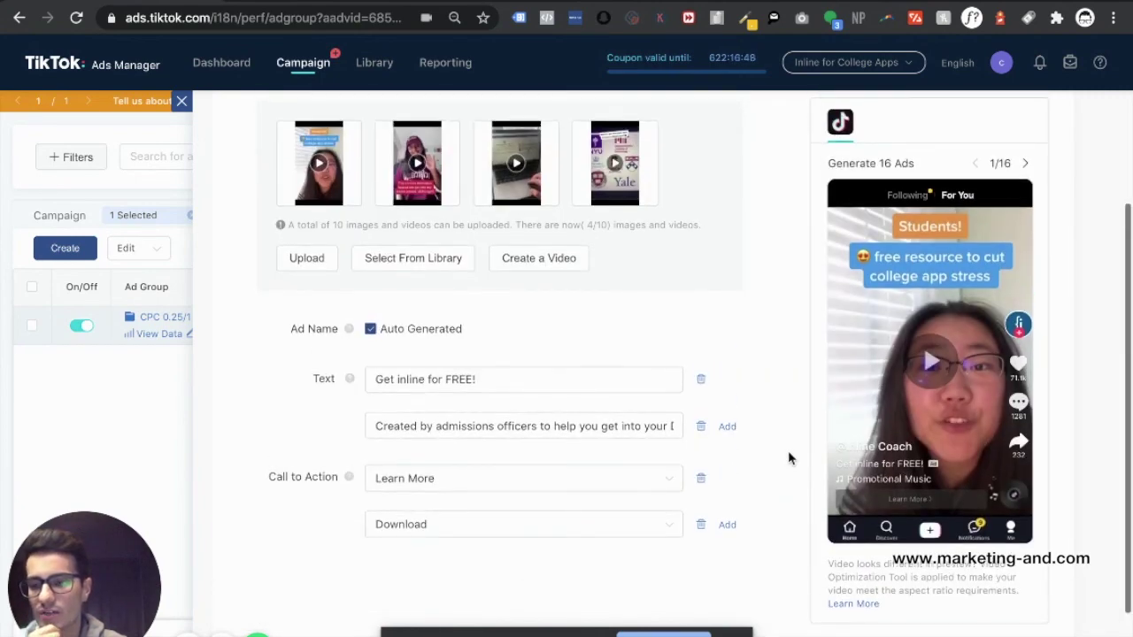
scroll(788, 458, "down", 2)
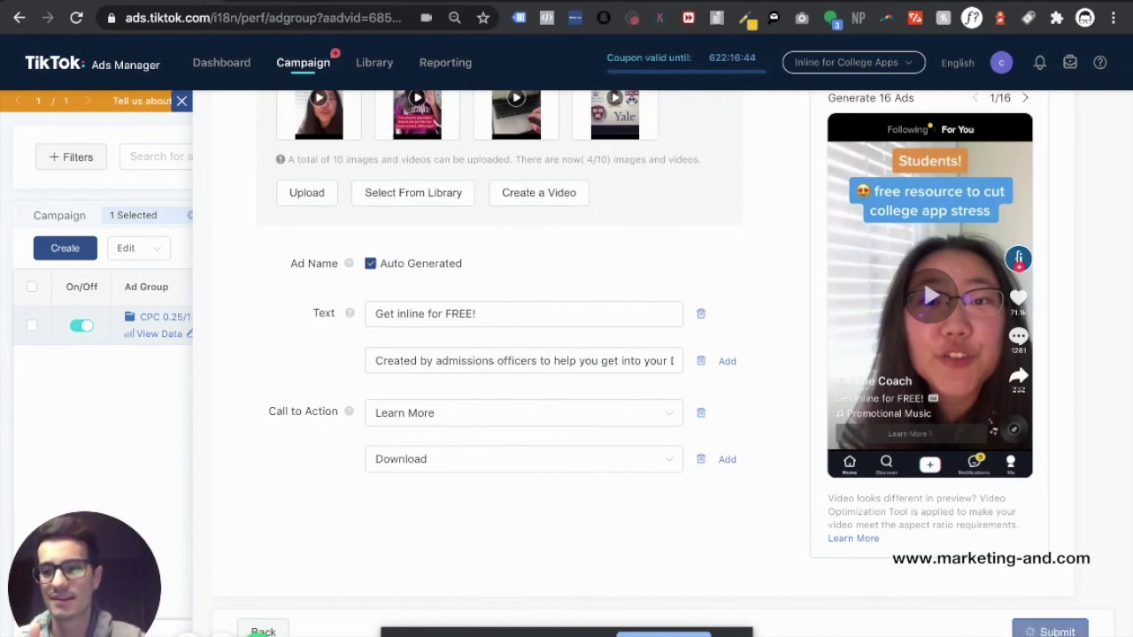
left_click(1053, 630)
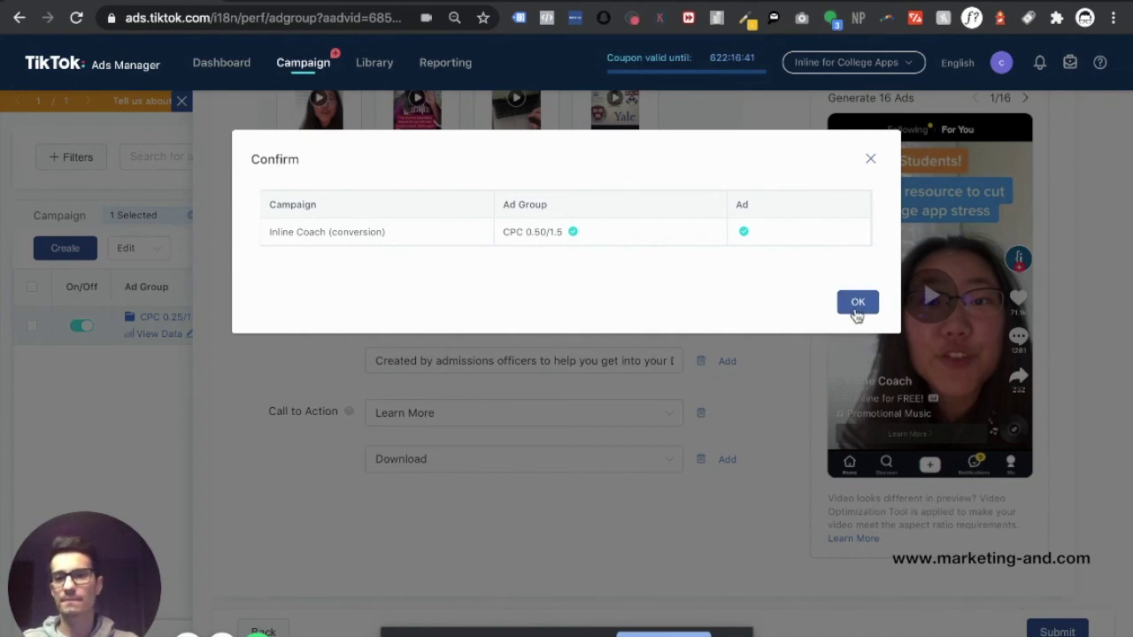
left_click(857, 310)
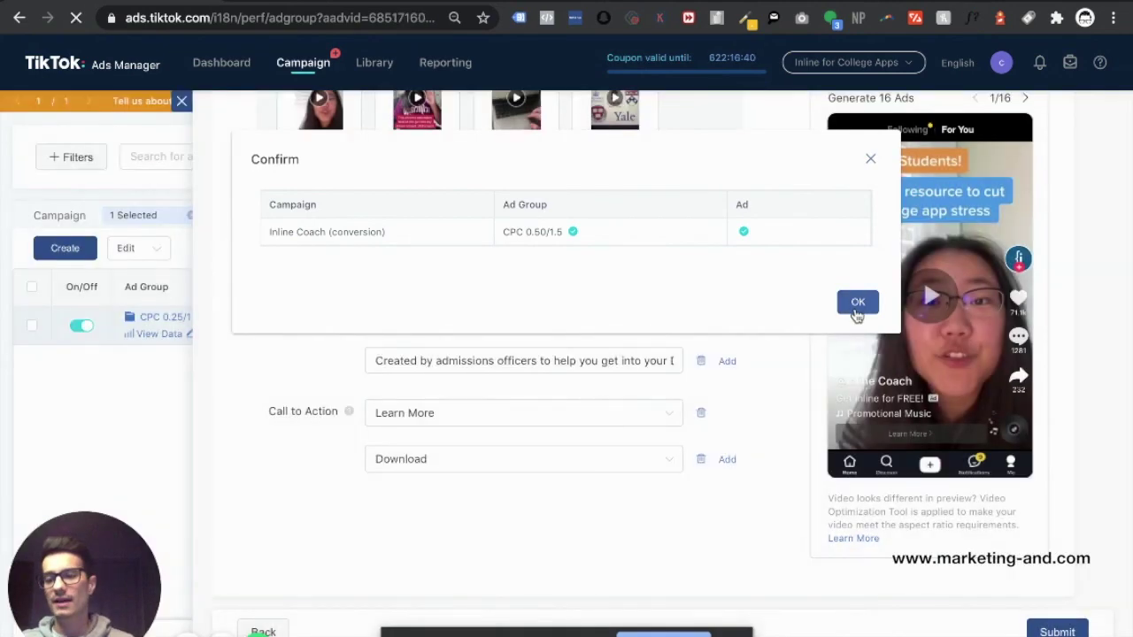